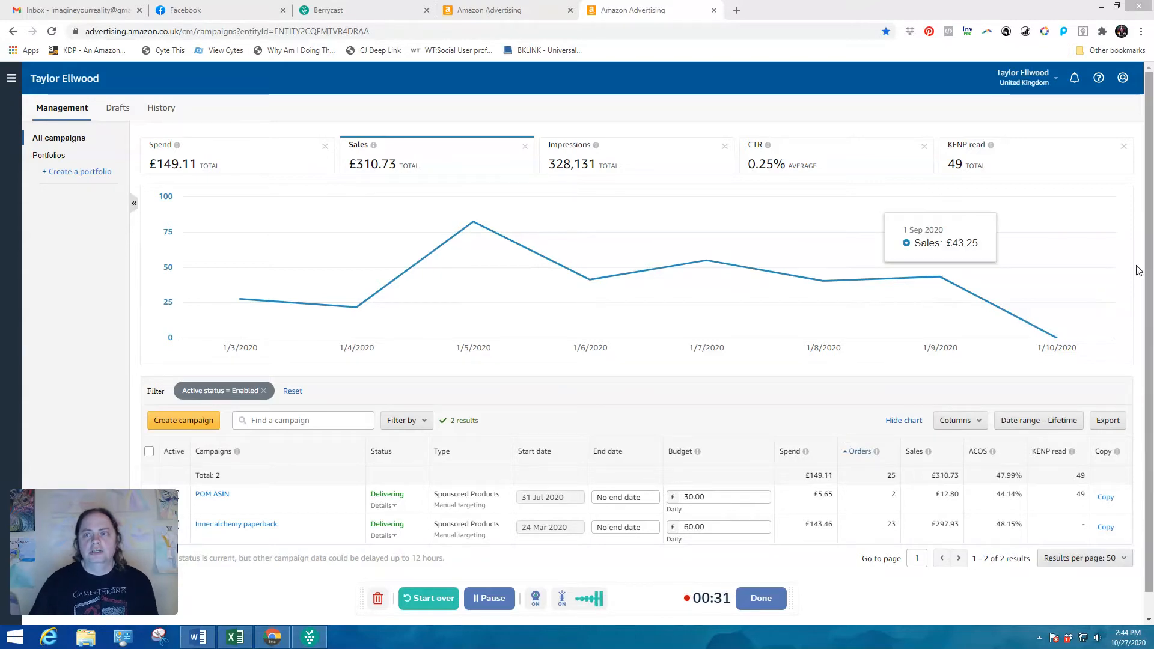
# Step: Start creating a new Sponsored Products campaign in the United Kingdom advertising account
pyautogui.click(1053, 83)
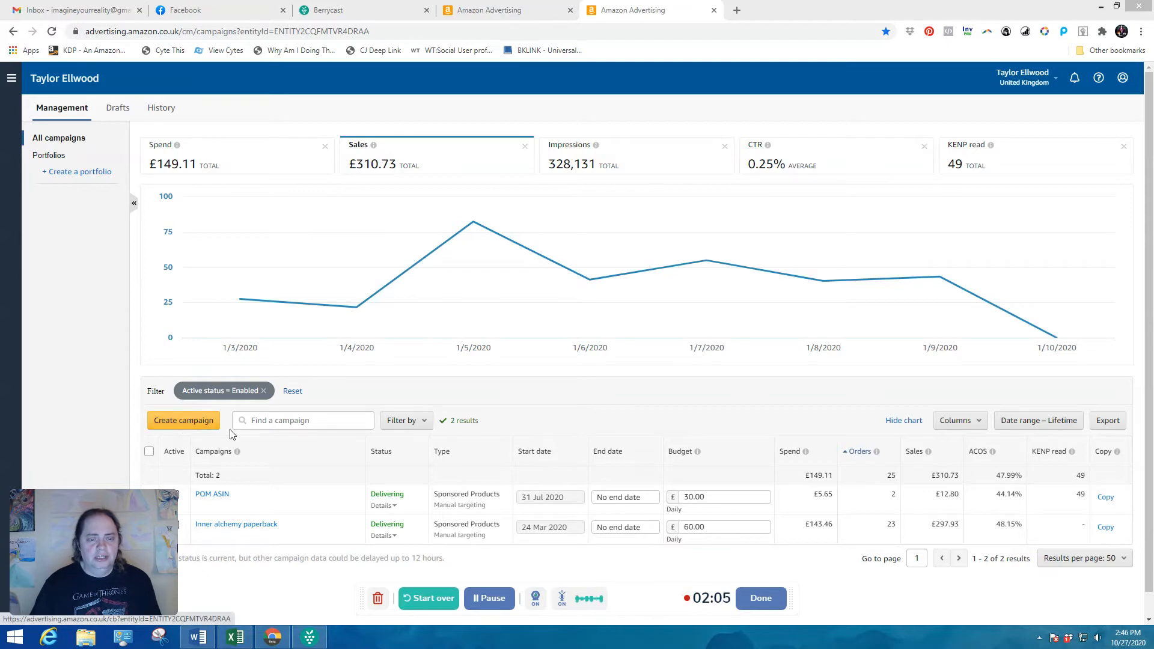
pyautogui.click(204, 424)
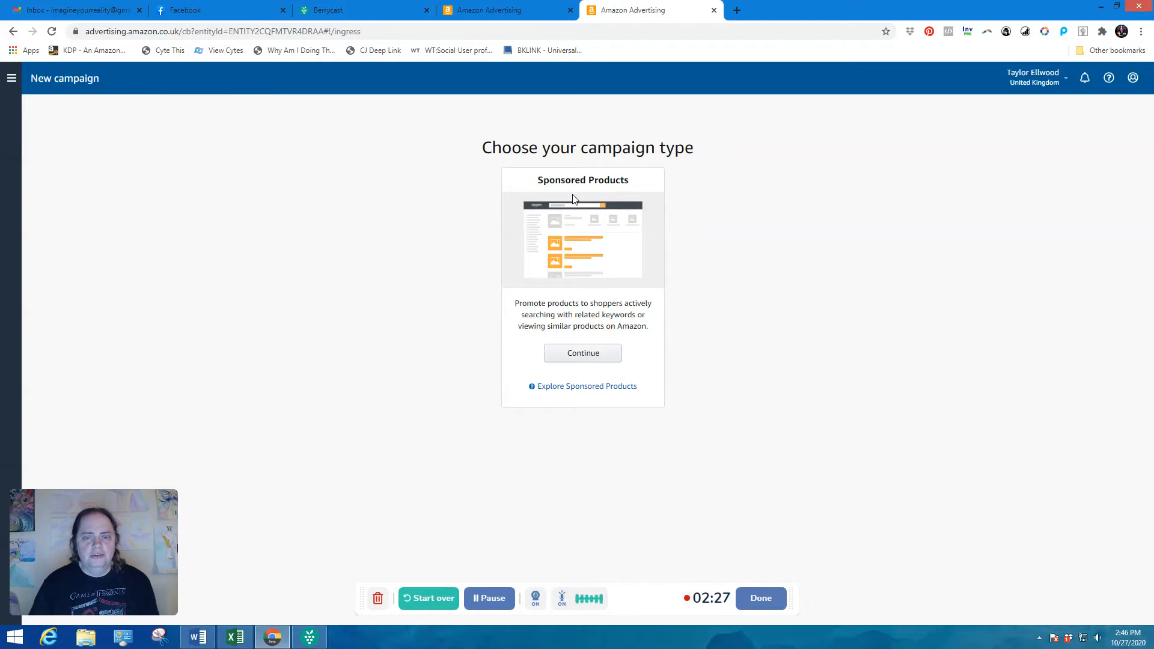
pyautogui.click(589, 359)
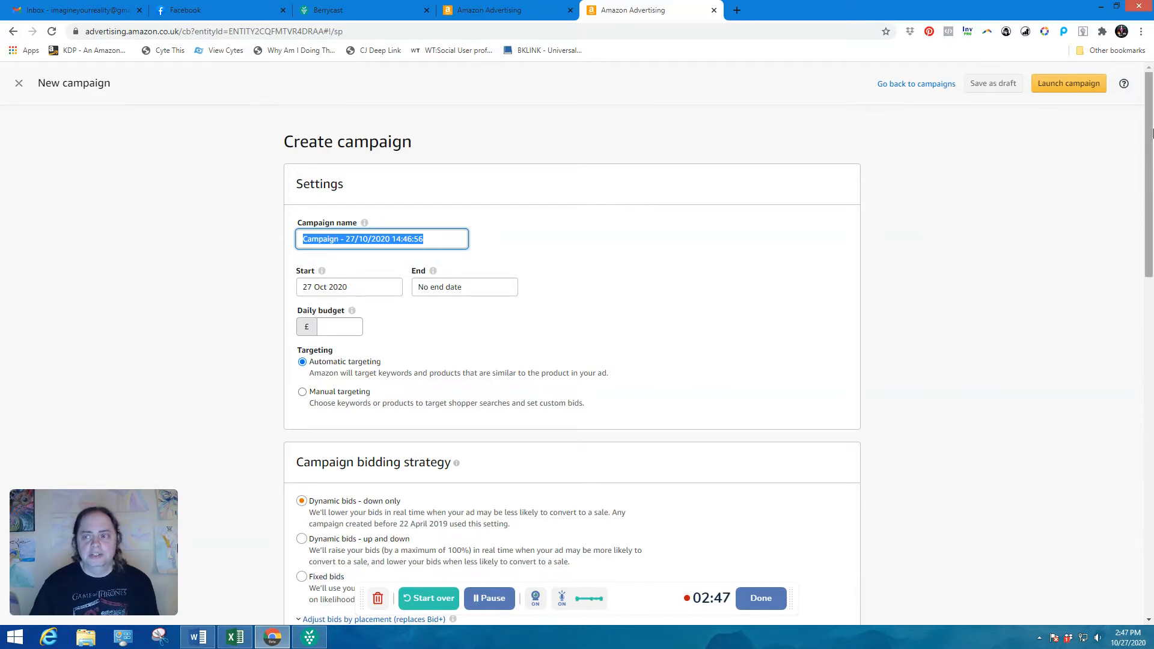
# Step: Look through the new campaign's list of available products for the books to advertise
pyautogui.moveTo(1152, 131); pyautogui.dragTo(1152, 374)
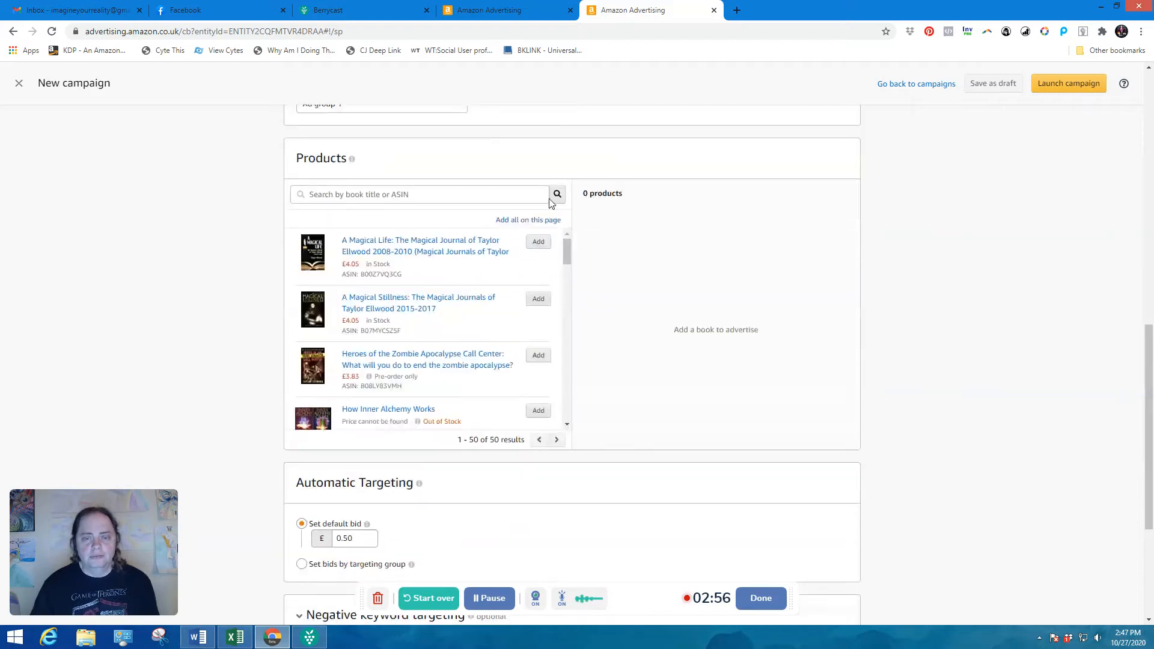
pyautogui.click(567, 257)
pyautogui.moveTo(567, 257); pyautogui.dragTo(580, 283)
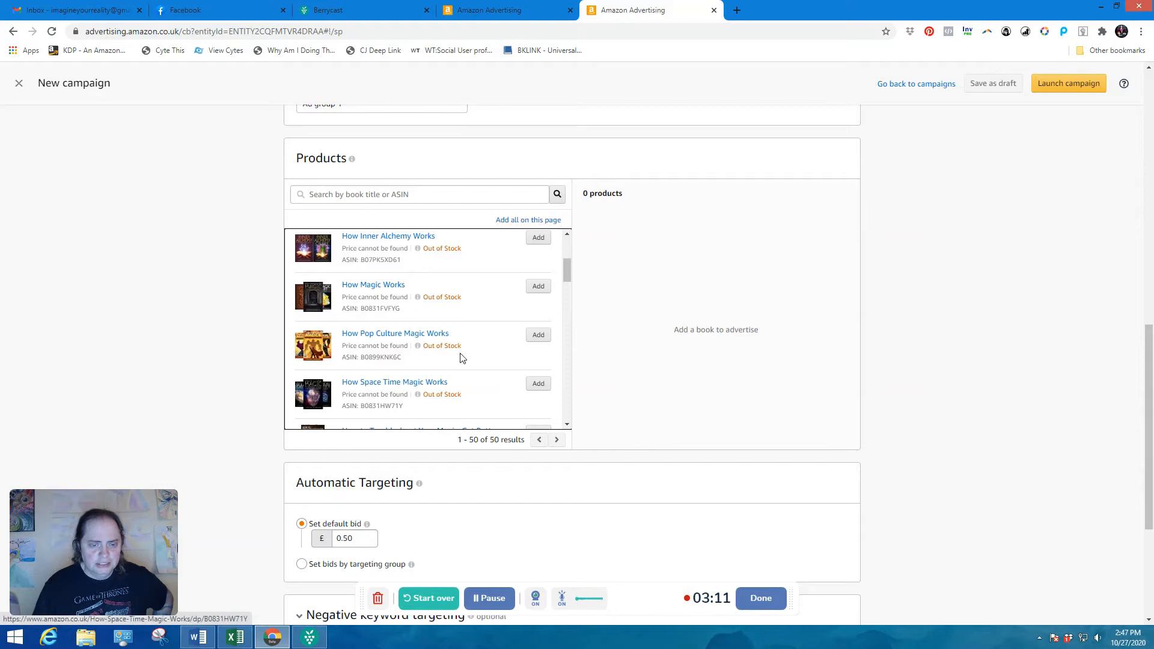
pyautogui.moveTo(568, 274); pyautogui.dragTo(580, 342)
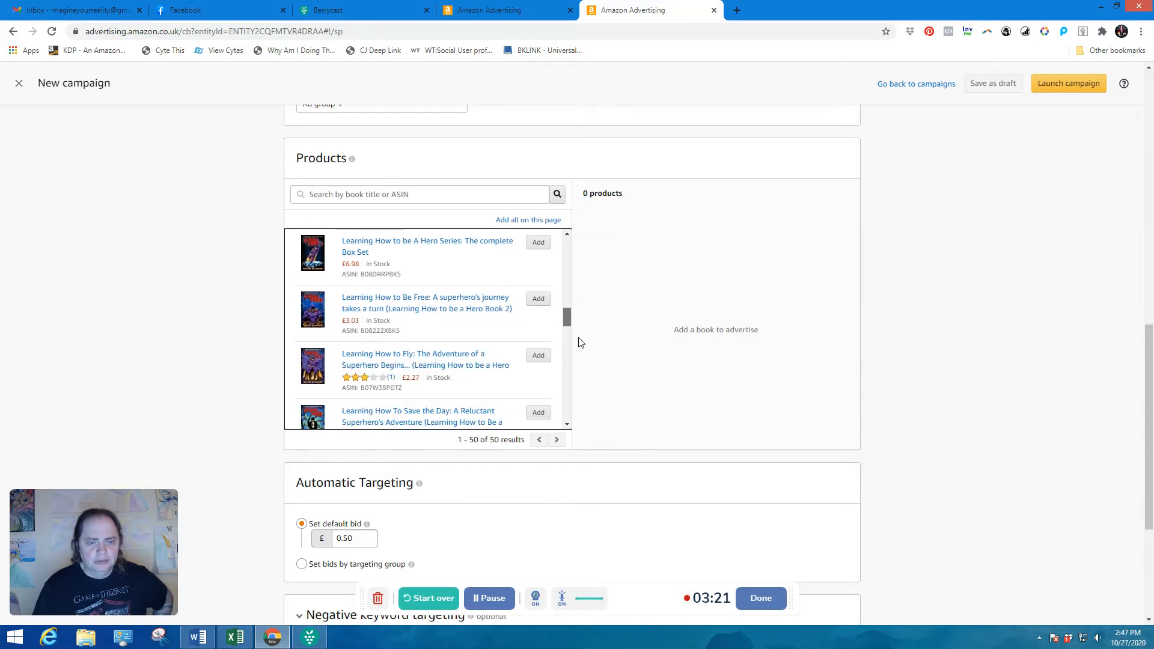
pyautogui.moveTo(580, 342); pyautogui.dragTo(588, 398)
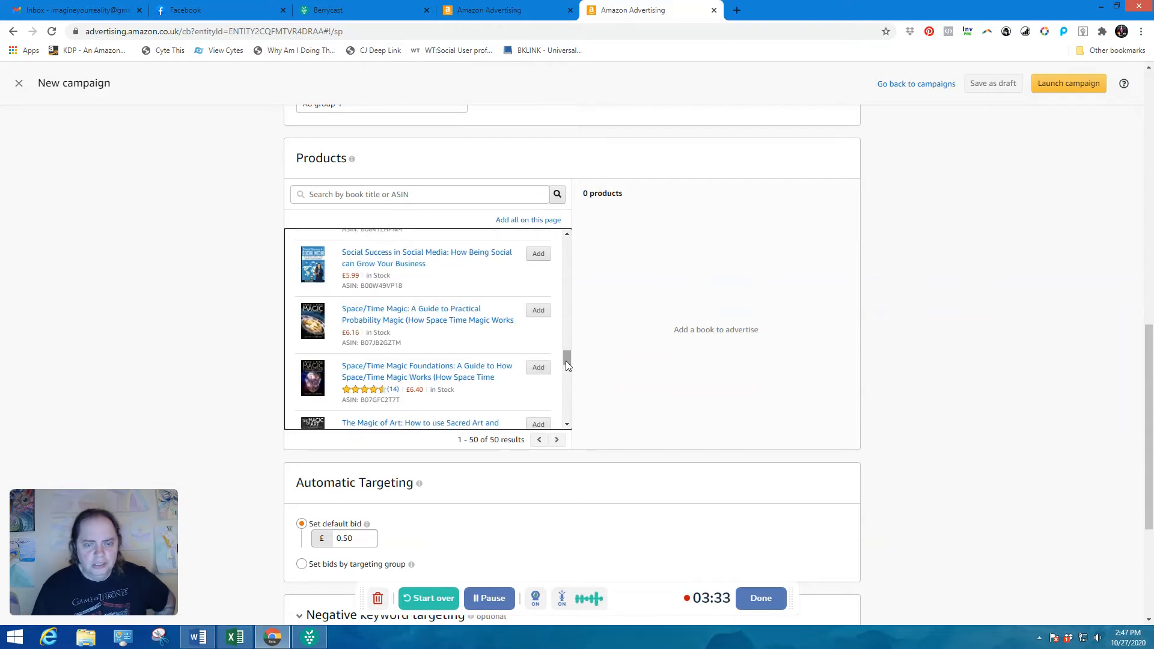
pyautogui.scroll(-10, 565, 361)
pyautogui.scroll(-3, 572, 406)
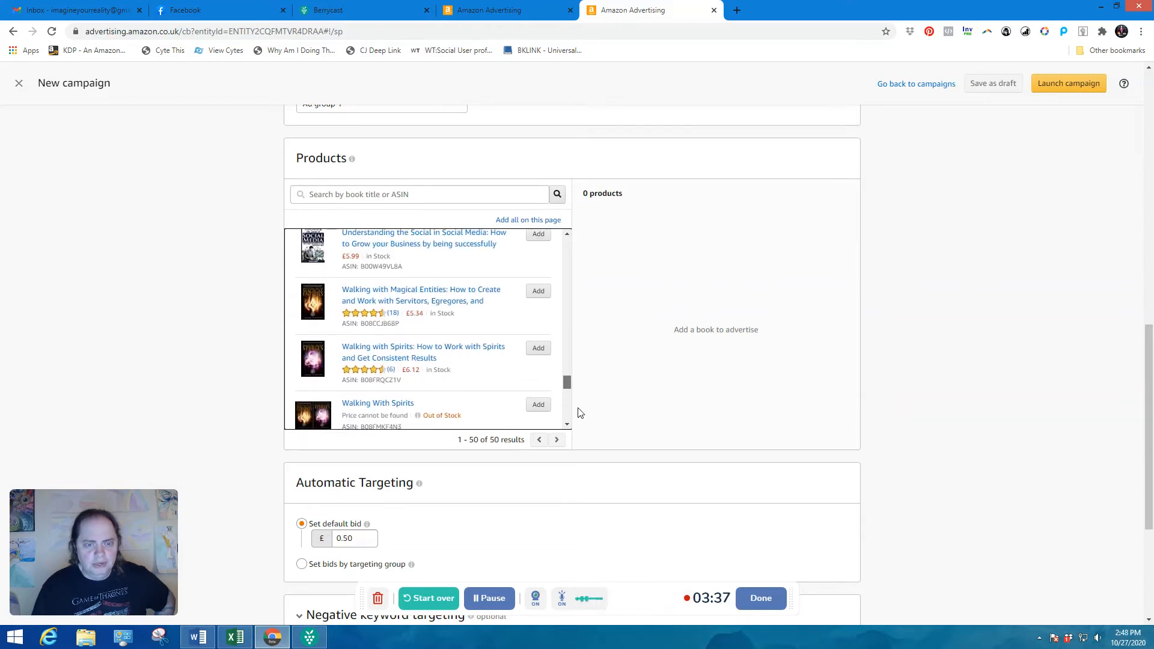
pyautogui.scroll(-1, 580, 413)
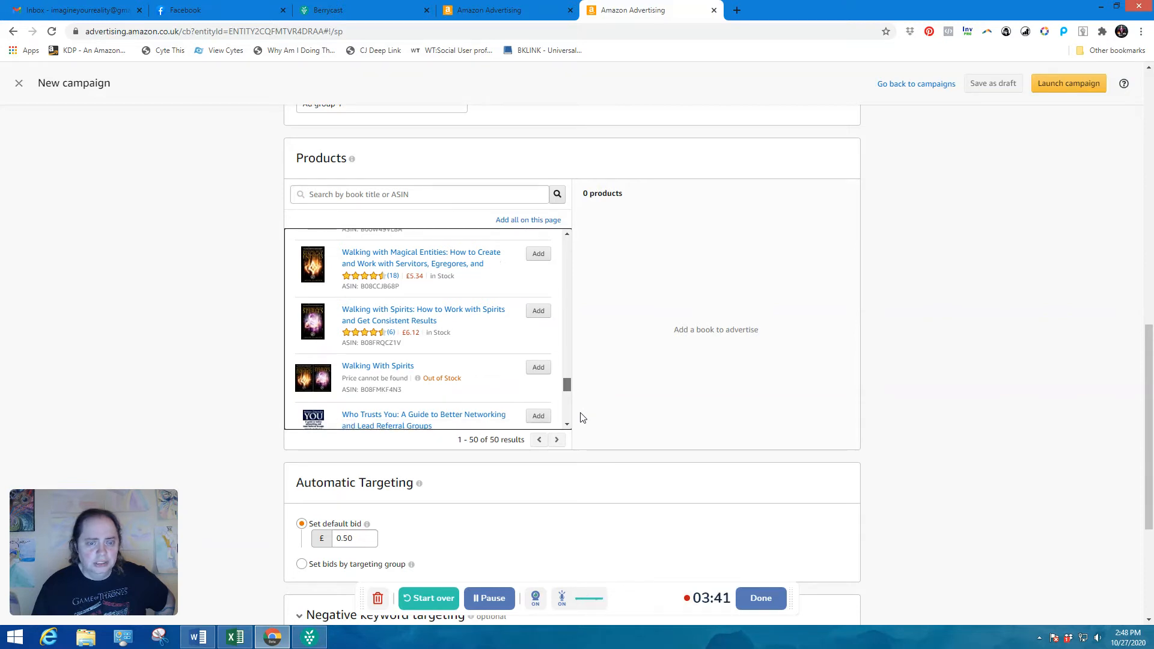
pyautogui.scroll(-3, 582, 417)
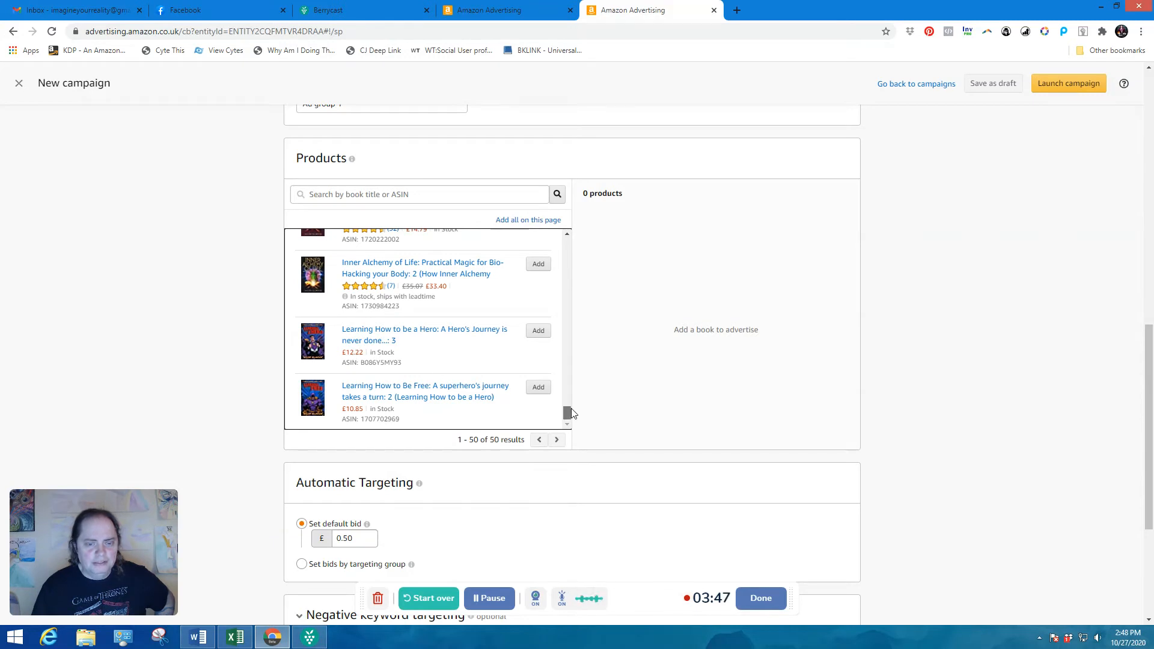
pyautogui.scroll(1, 571, 412)
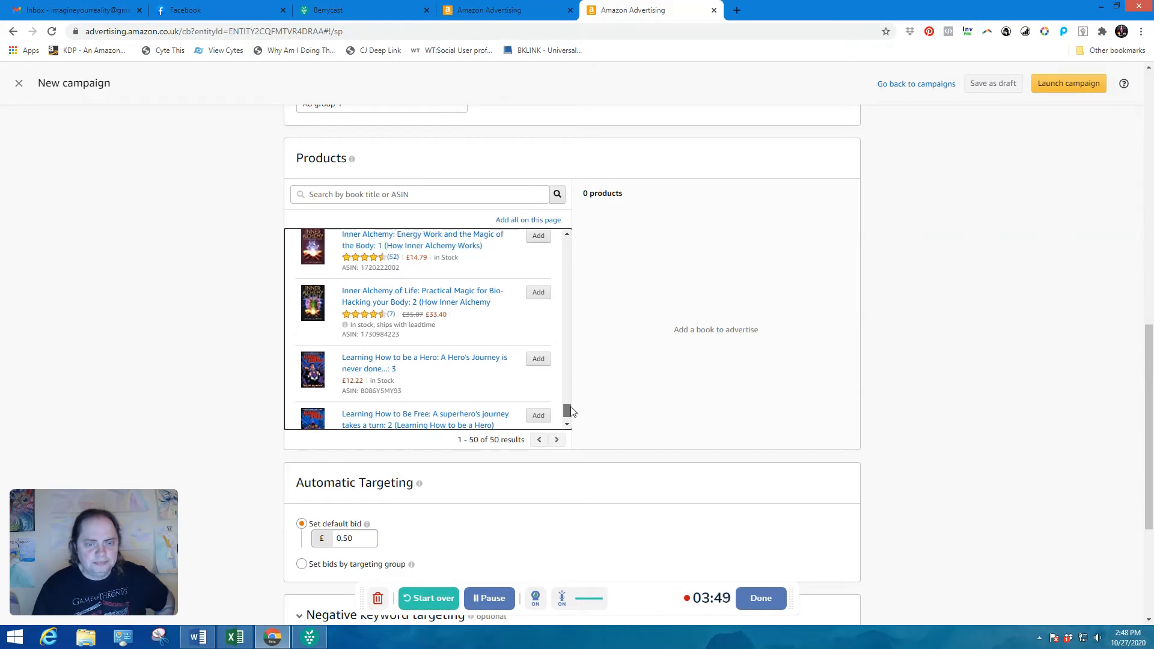
pyautogui.scroll(1, 571, 412)
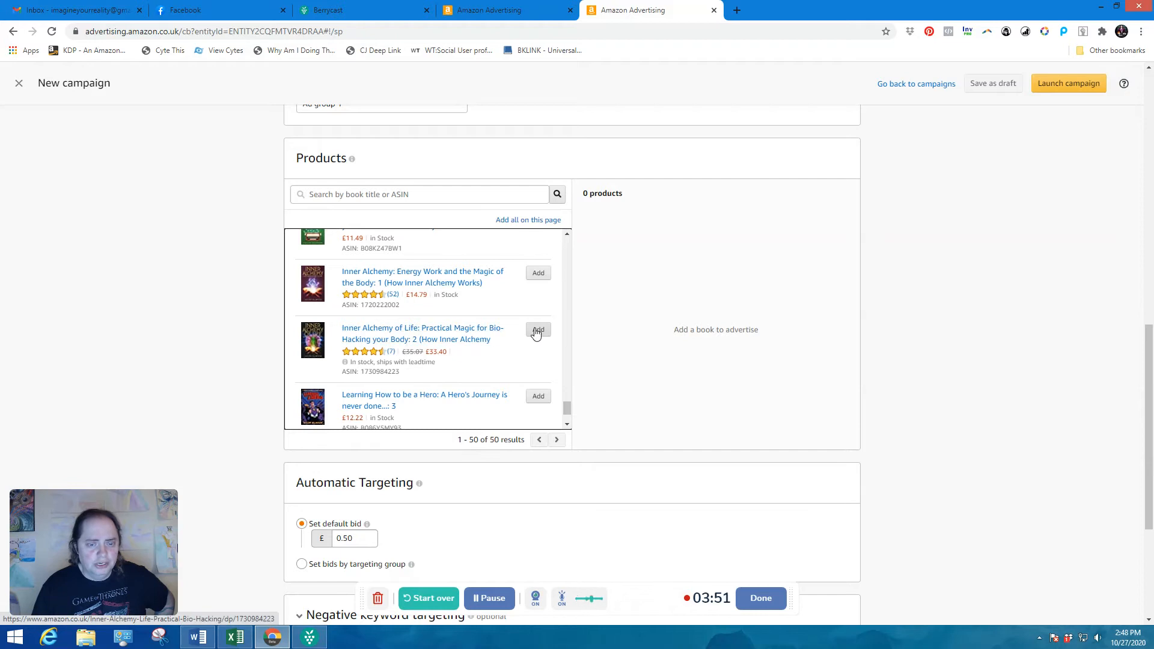
pyautogui.moveTo(568, 406); pyautogui.dragTo(571, 239)
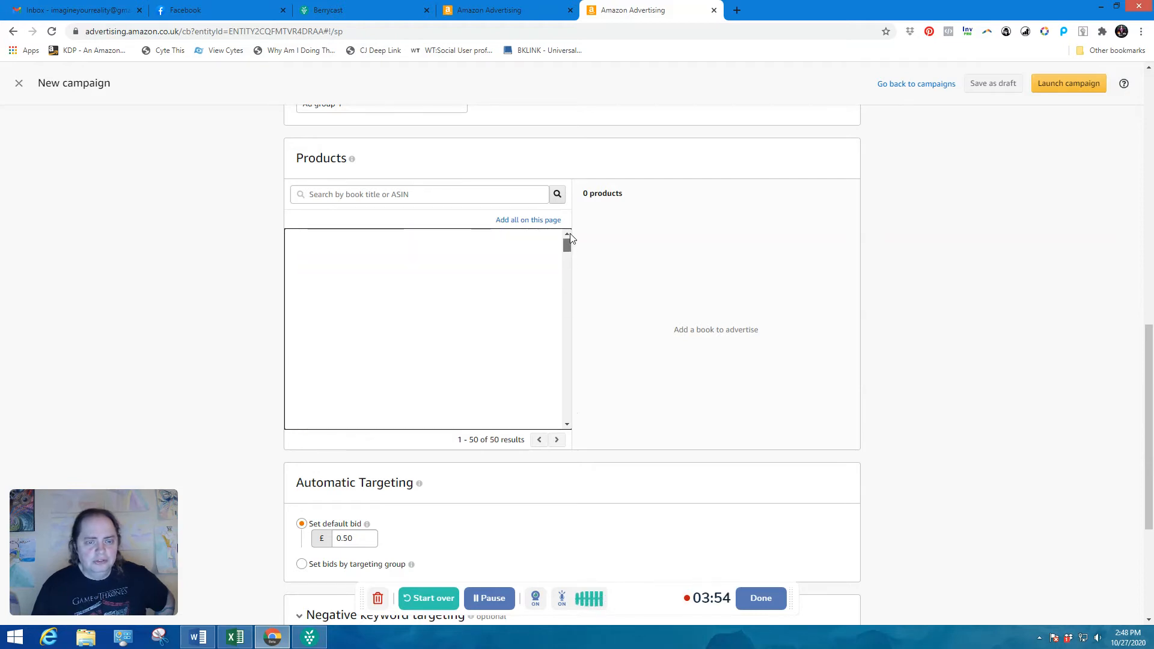
# Step: Search the campaign's available products for "Walking with spirits"
pyautogui.click(424, 193)
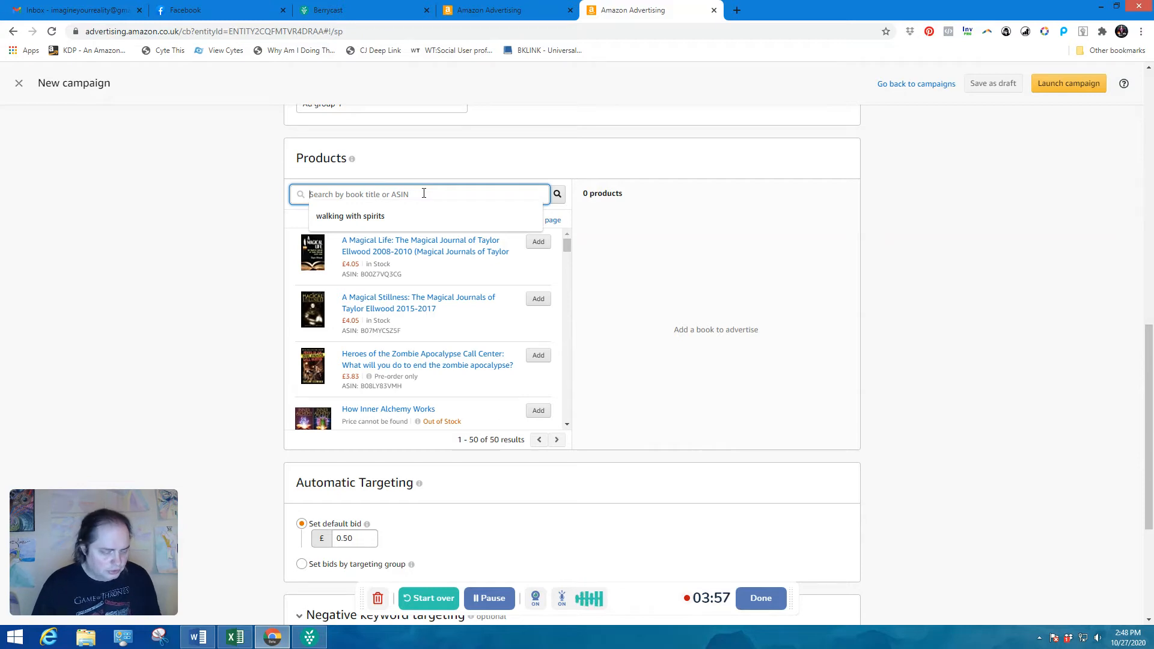
pyautogui.write('Walking')
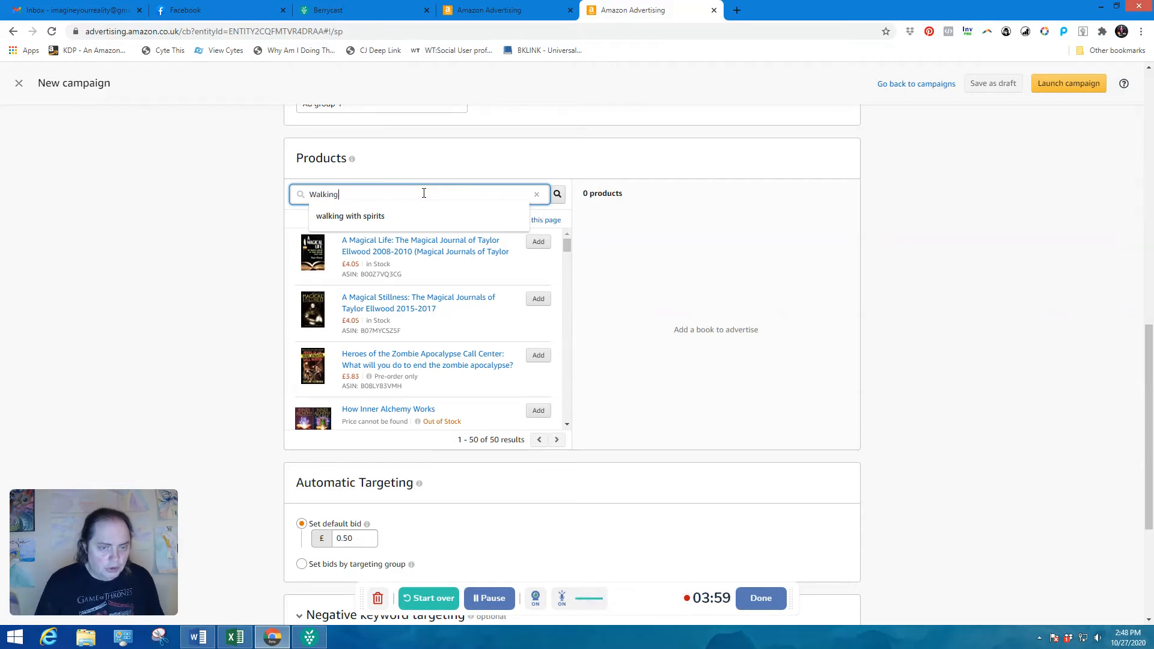
pyautogui.write(' with spirits')
pyautogui.press('Return')
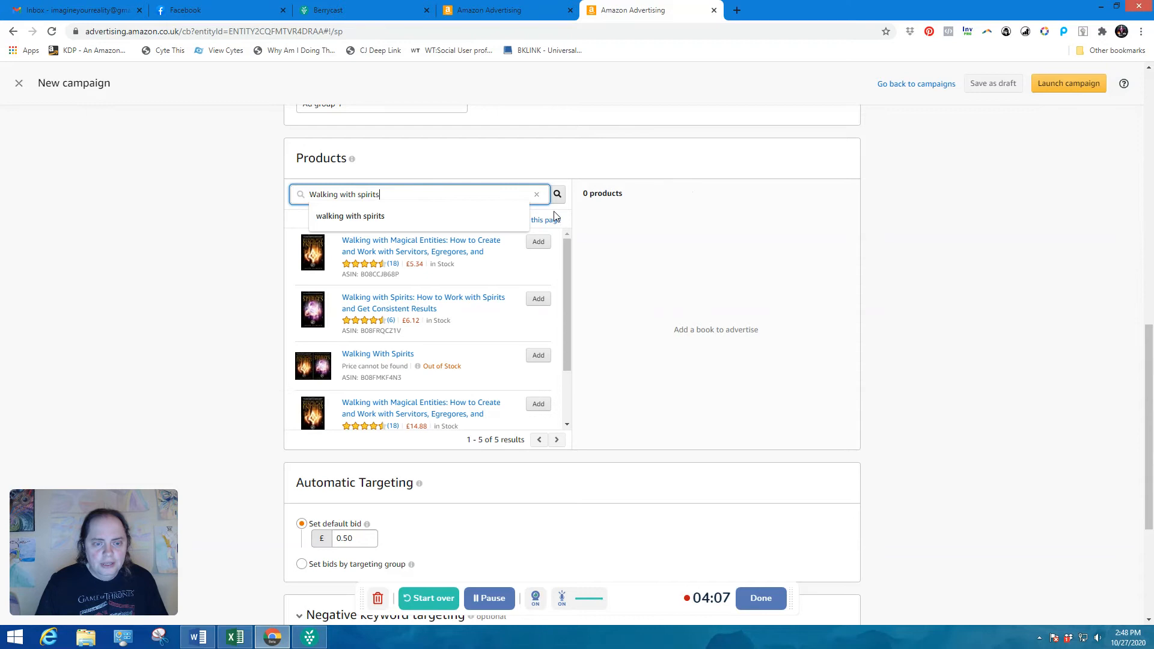
# Step: Add the £14.88 edition of Walking with Magical Entities and the £14.79 edition of Walking with Spirits to the advertised products
pyautogui.moveTo(565, 276); pyautogui.dragTo(565, 332)
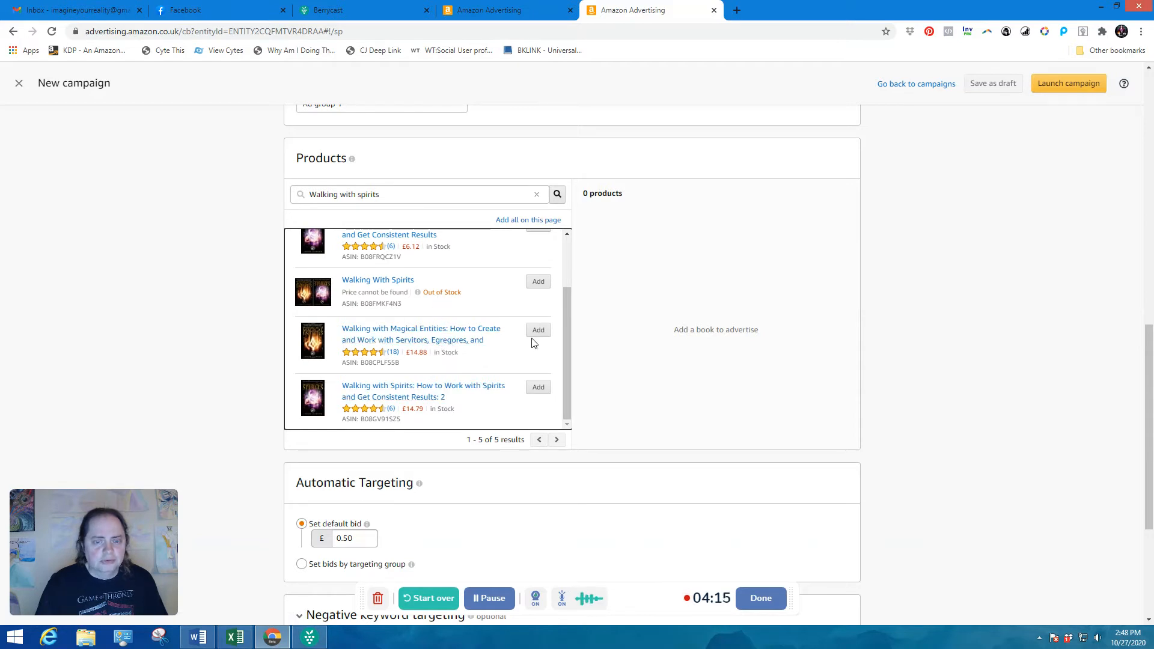
pyautogui.moveTo(566, 307); pyautogui.dragTo(568, 254)
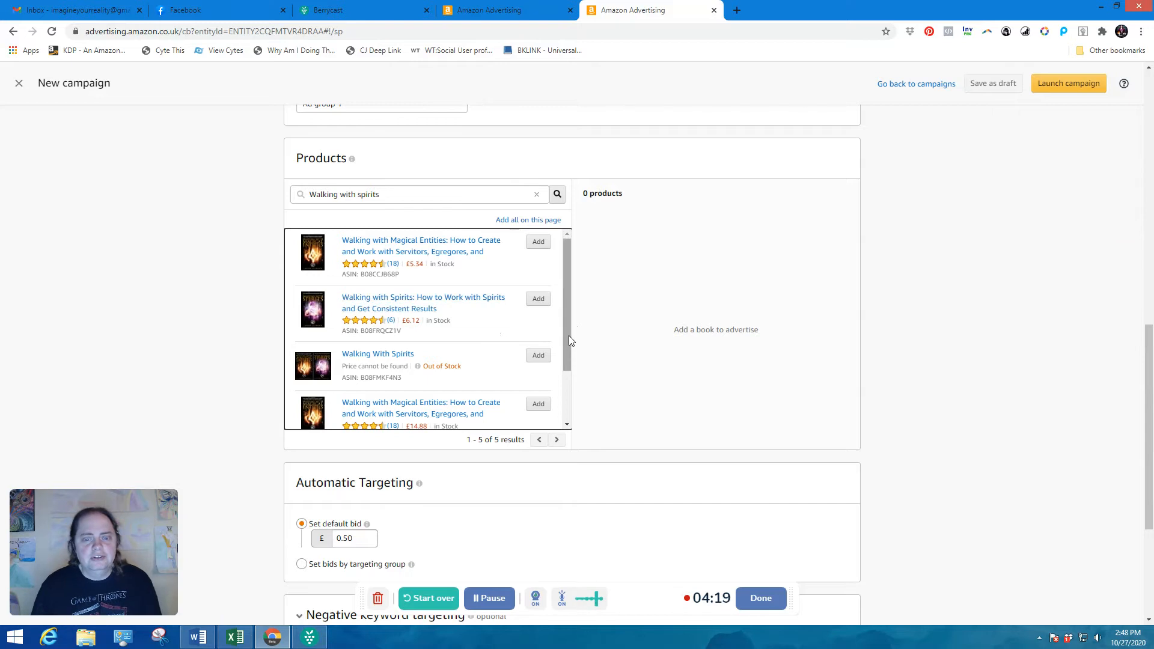
pyautogui.moveTo(568, 339); pyautogui.dragTo(568, 406)
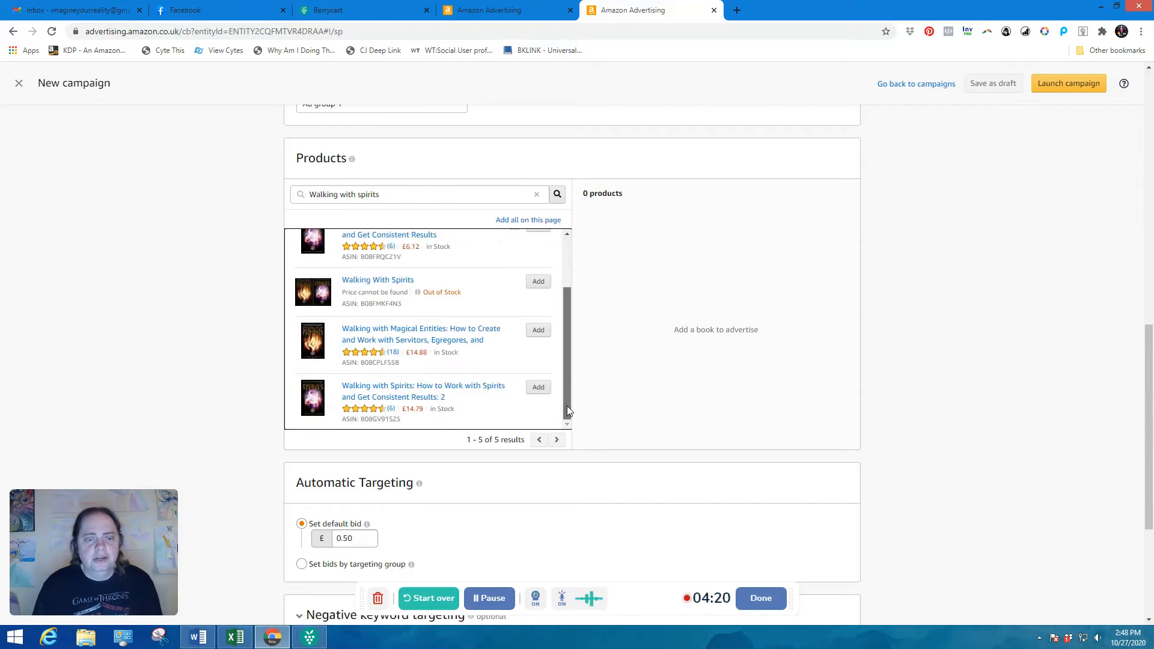
pyautogui.click(537, 332)
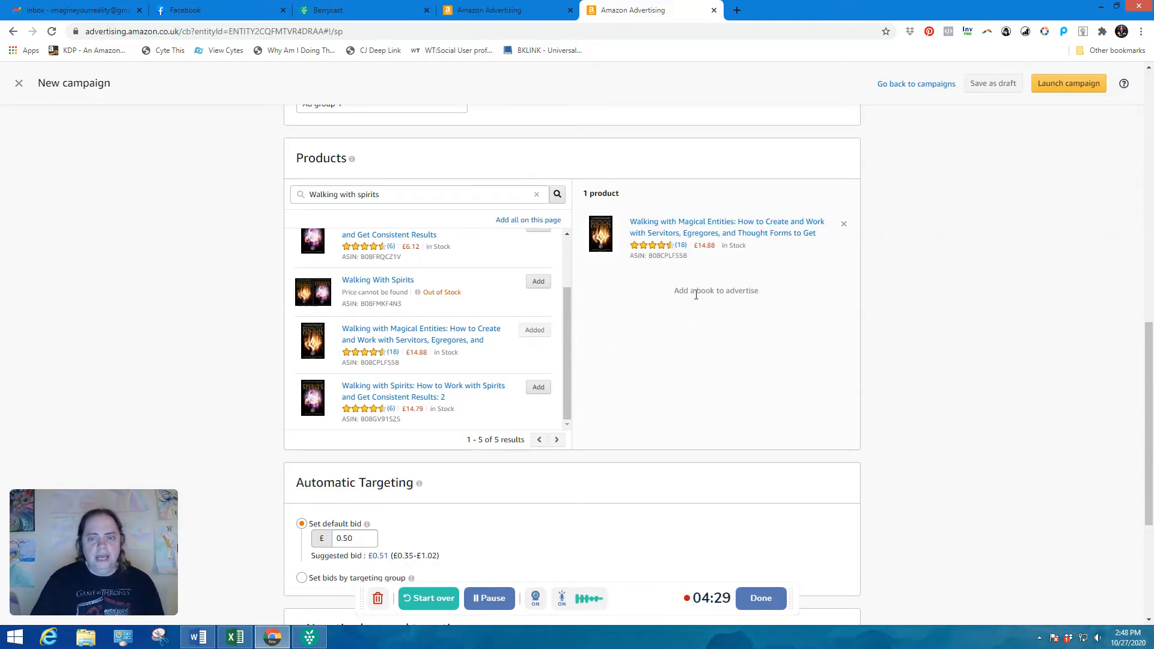
pyautogui.moveTo(567, 315); pyautogui.dragTo(567, 342)
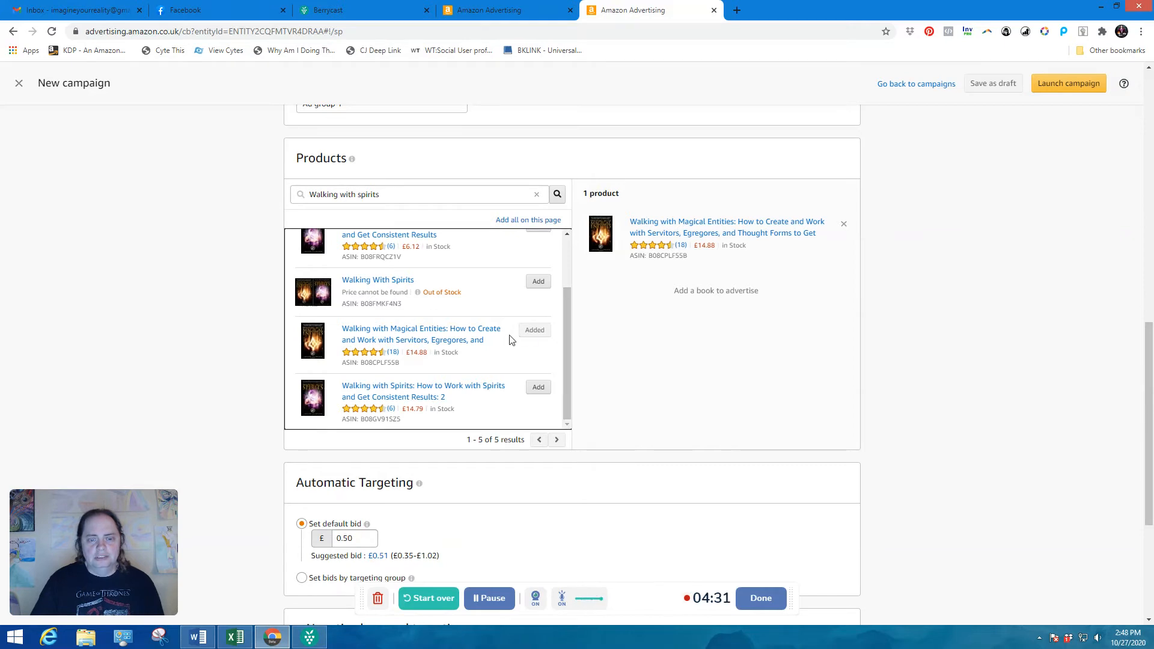
pyautogui.click(538, 389)
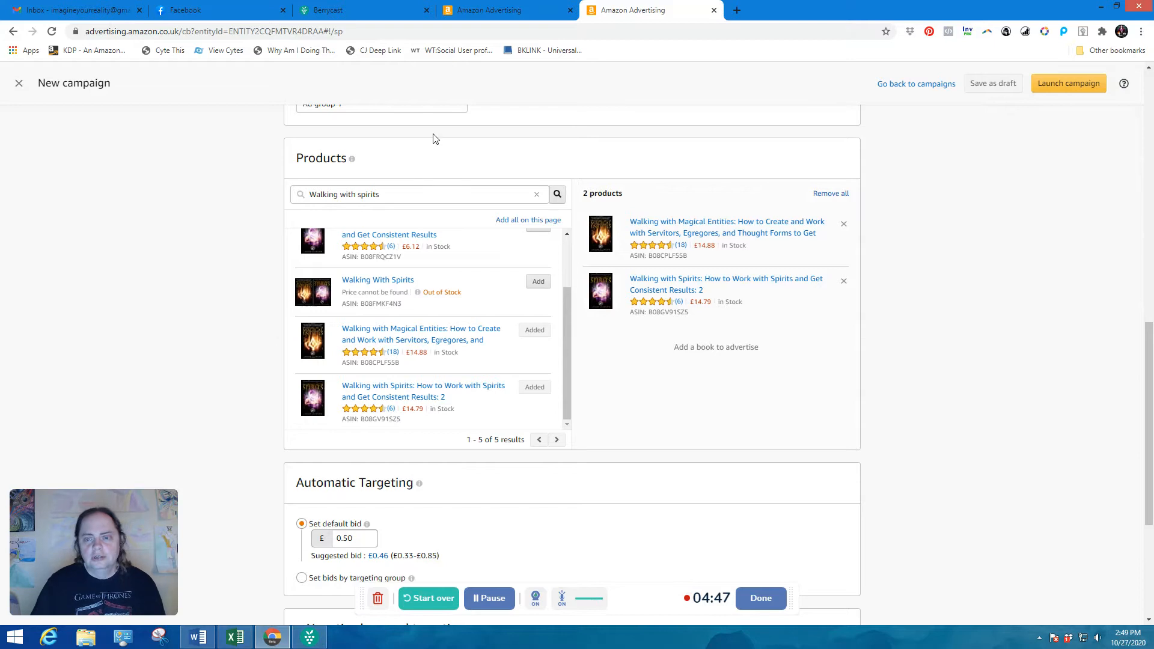
# Step: Replace the default campaign name with "walk with spirits series 10/27 PB"
pyautogui.moveTo(1146, 338); pyautogui.dragTo(1146, 88)
pyautogui.click(324, 239)
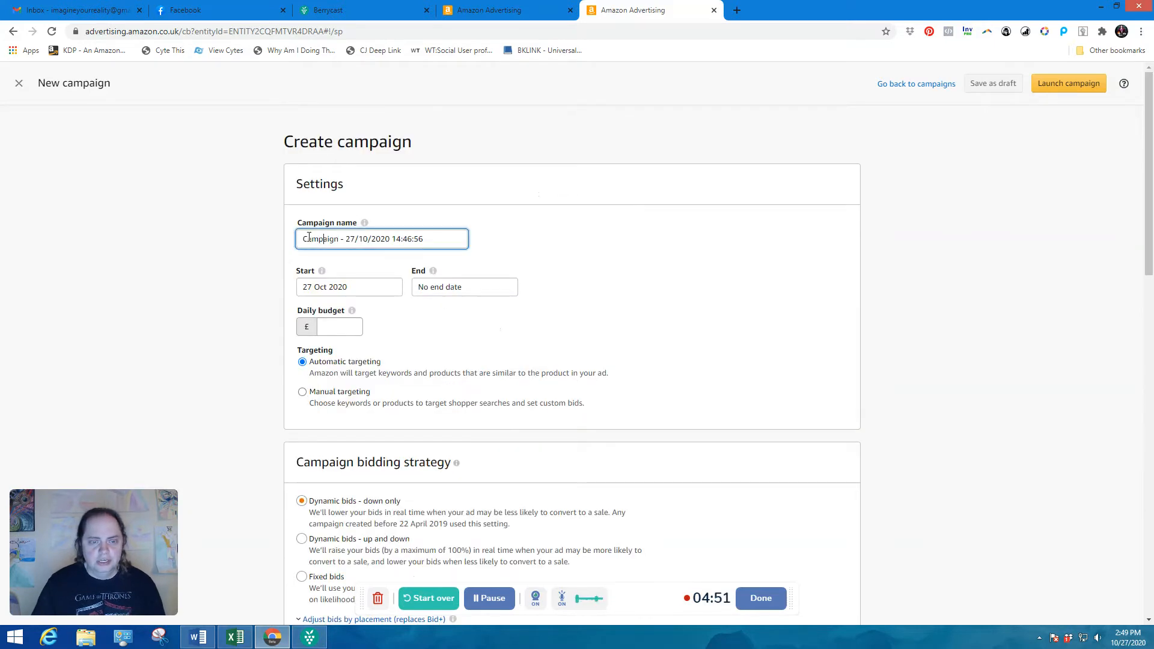
pyautogui.moveTo(303, 237); pyautogui.dragTo(520, 252)
pyautogui.press('BackSpace')
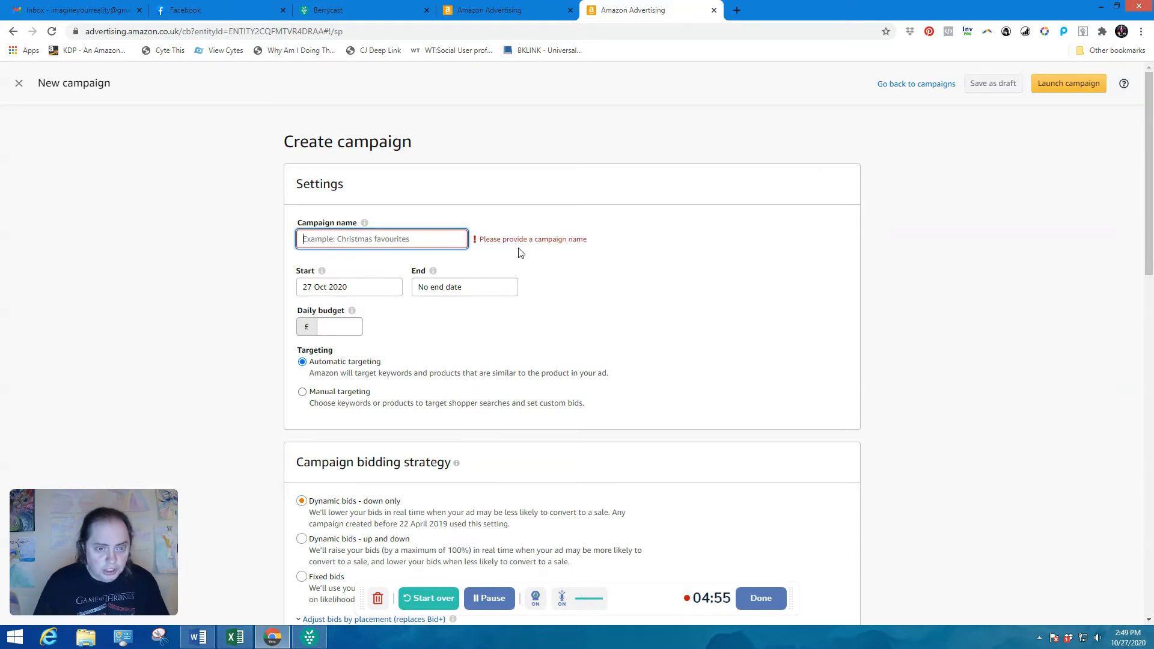
pyautogui.write('walk with')
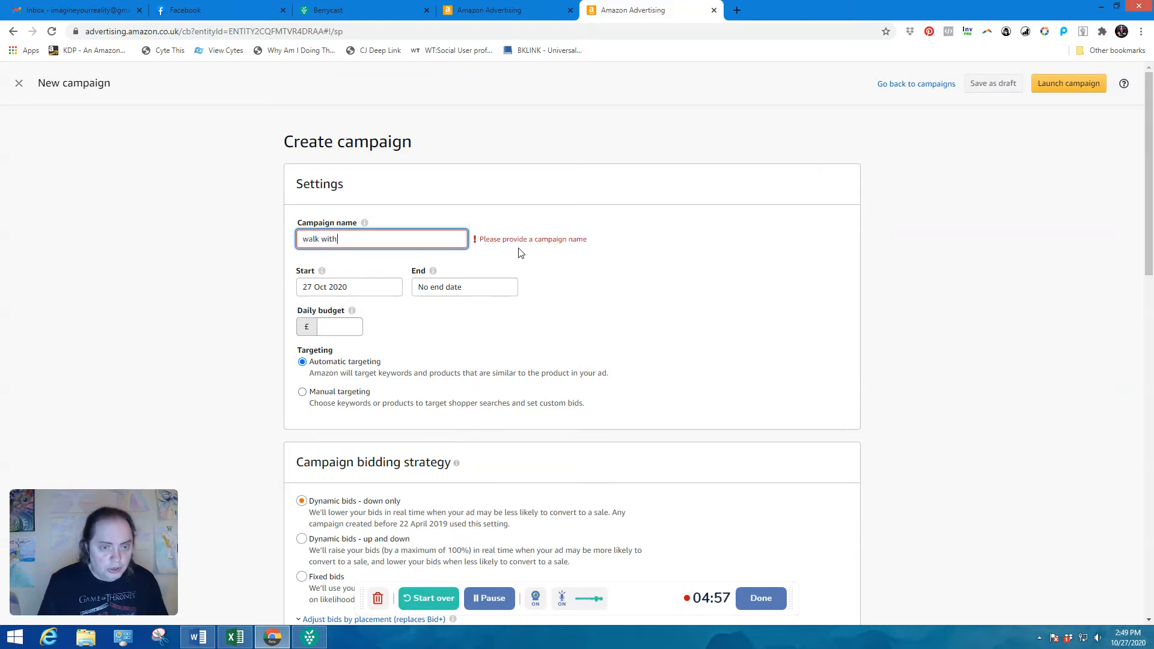
pyautogui.write(' spirits serie')
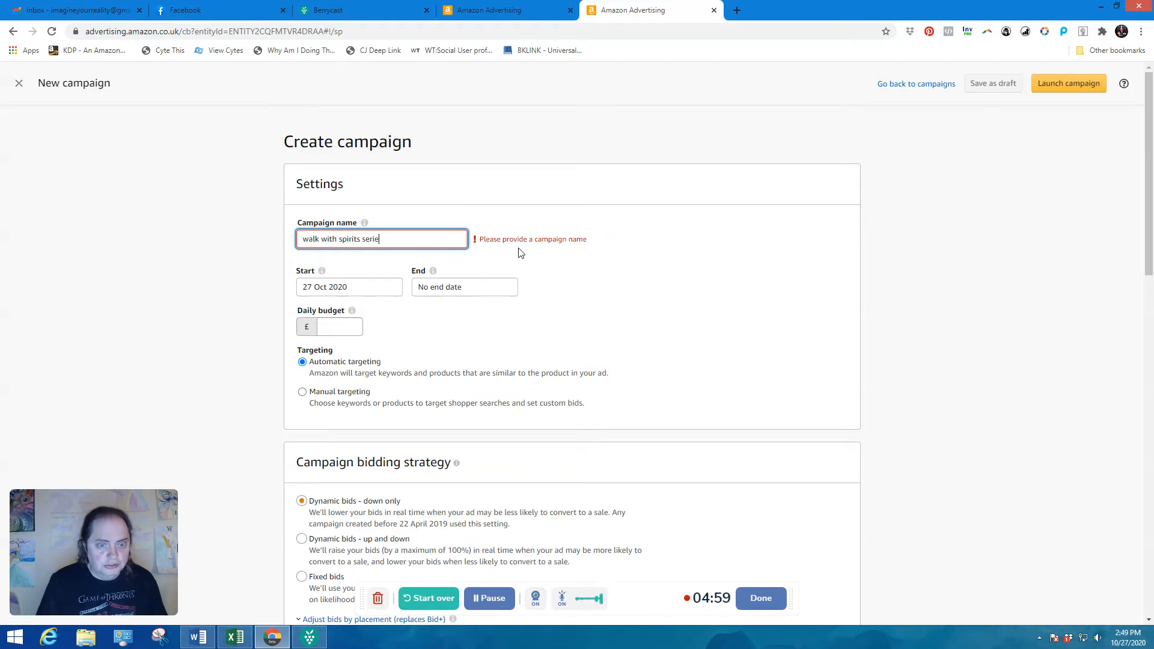
pyautogui.write('s 1')
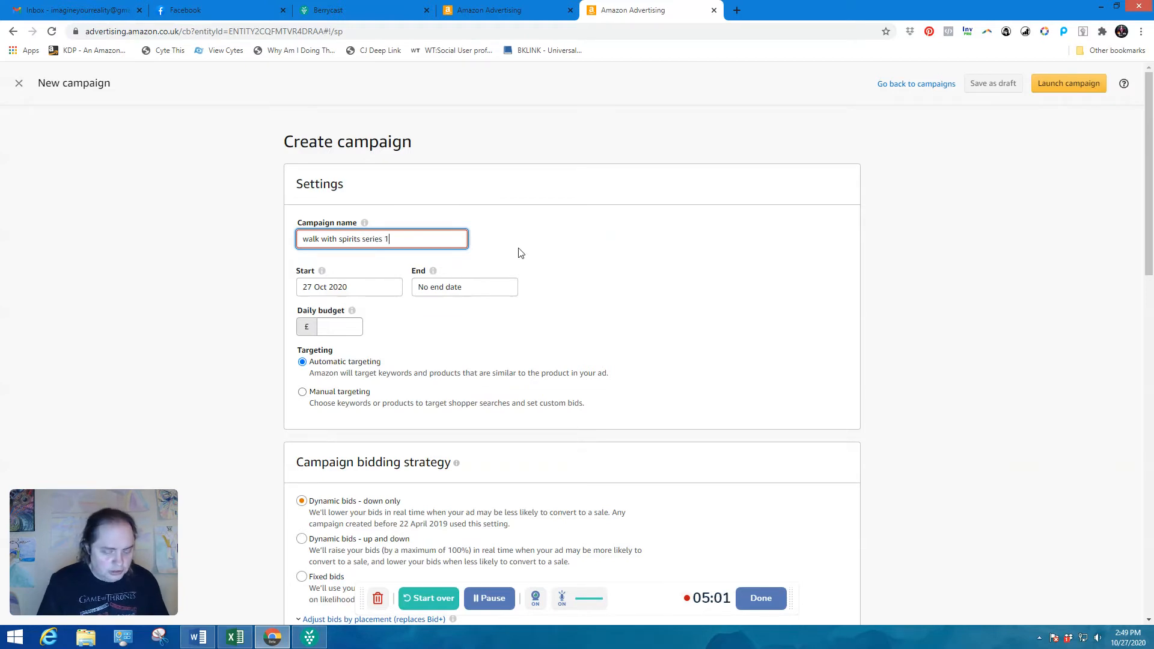
pyautogui.write('0/27')
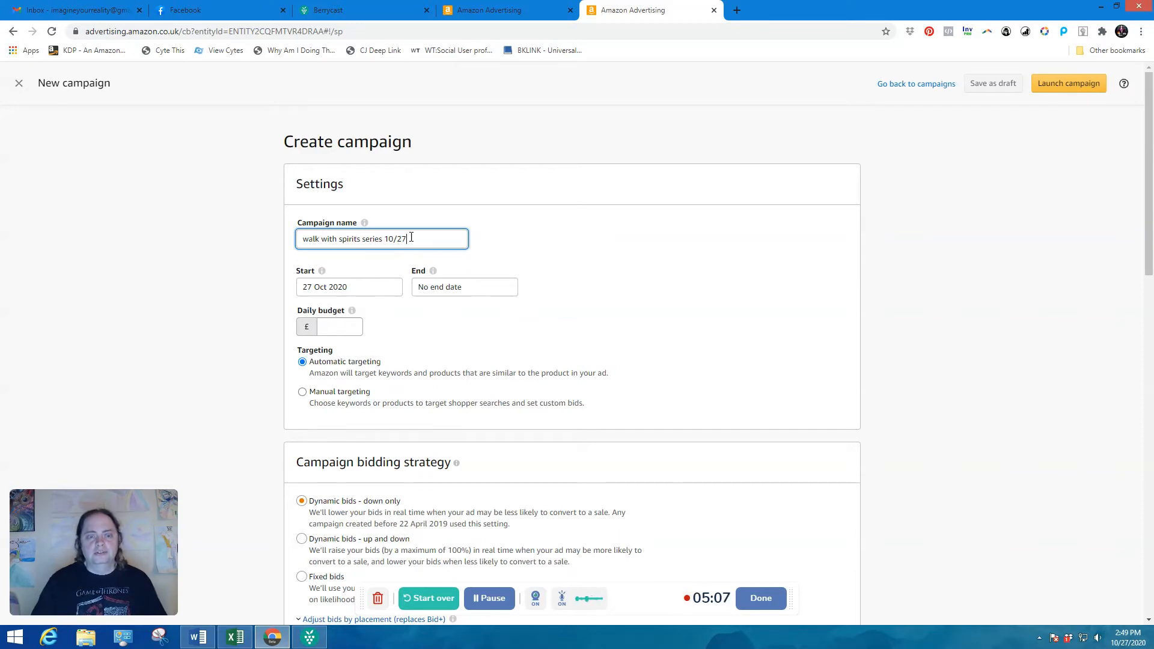
pyautogui.write('B')
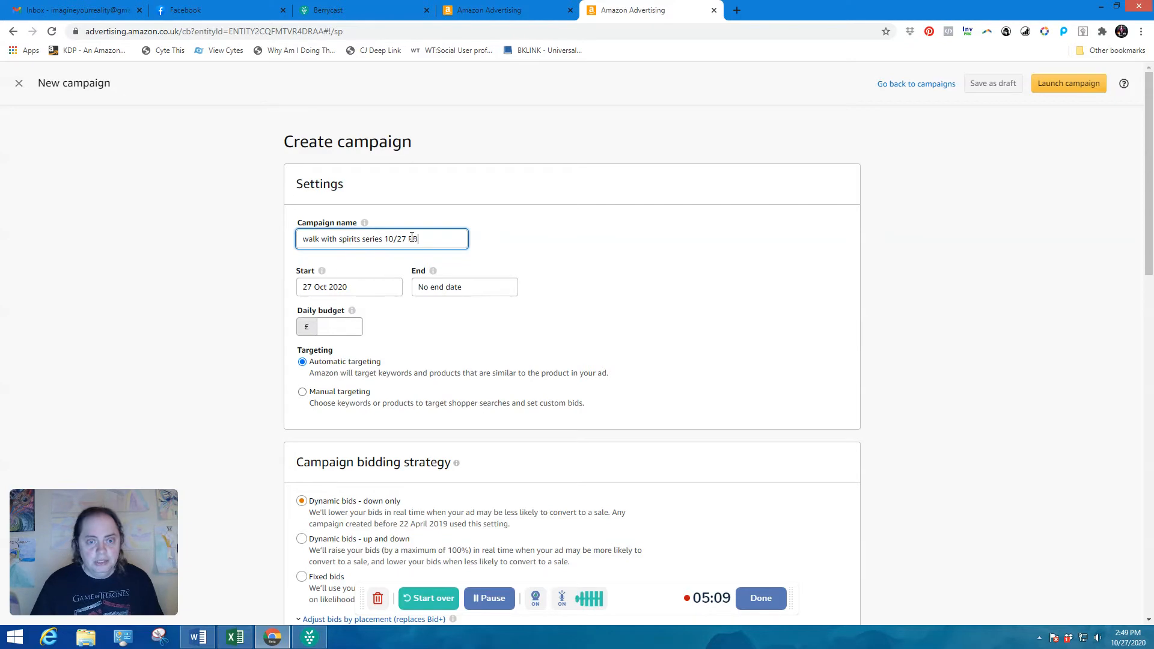
# Step: Set the campaign's daily budget to £100.00
pyautogui.click(349, 328)
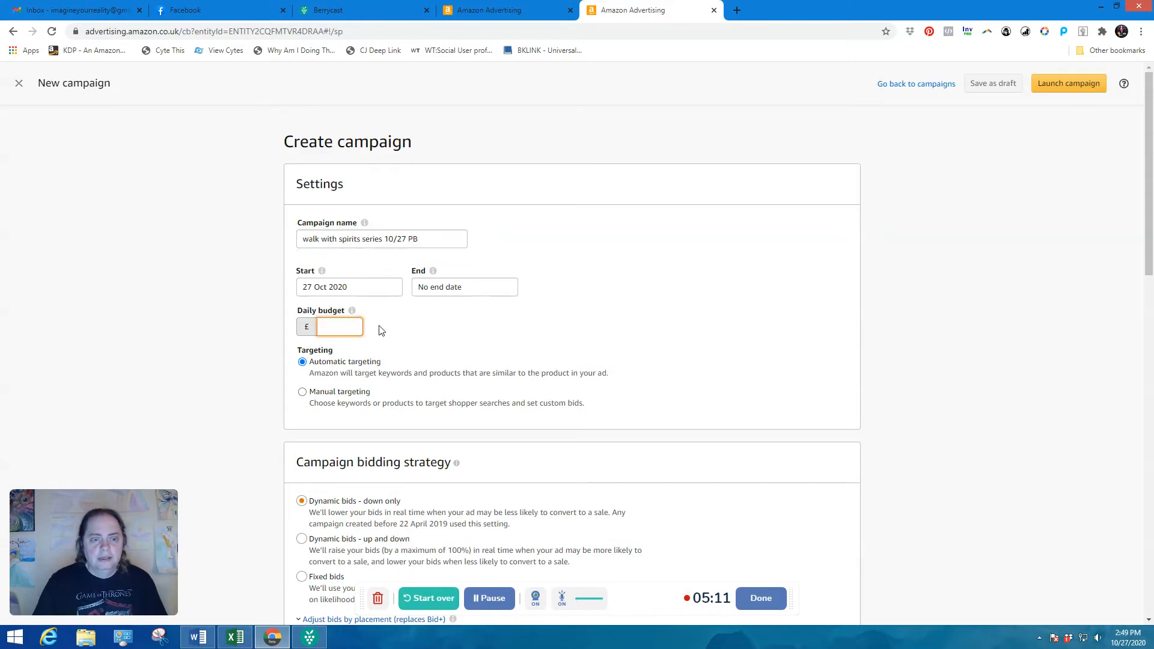
pyautogui.write('100')
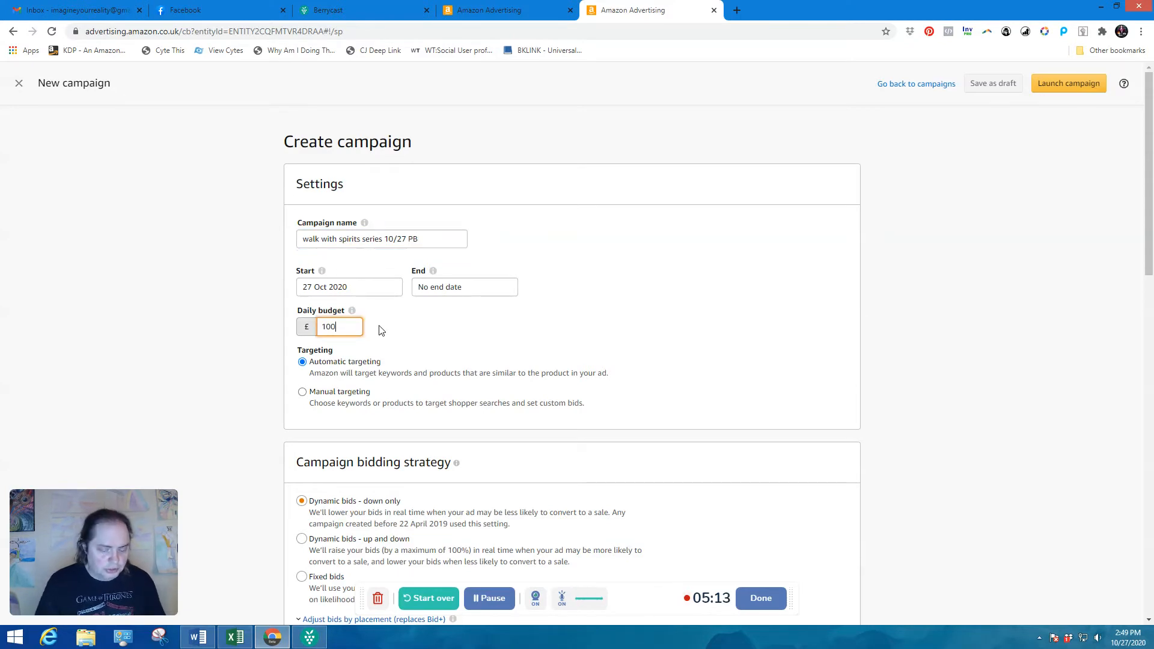
pyautogui.write('.00')
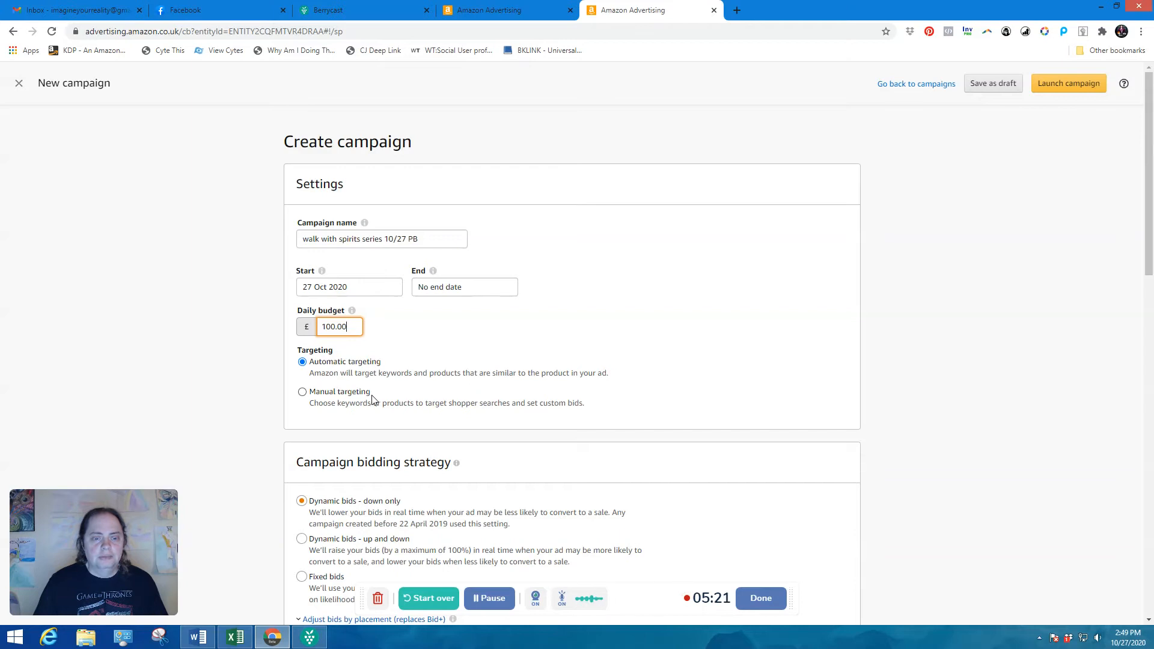
# Step: Choose manual targeting for the campaign and select "Dynamic bids - down only" as its bidding strategy
pyautogui.click(302, 393)
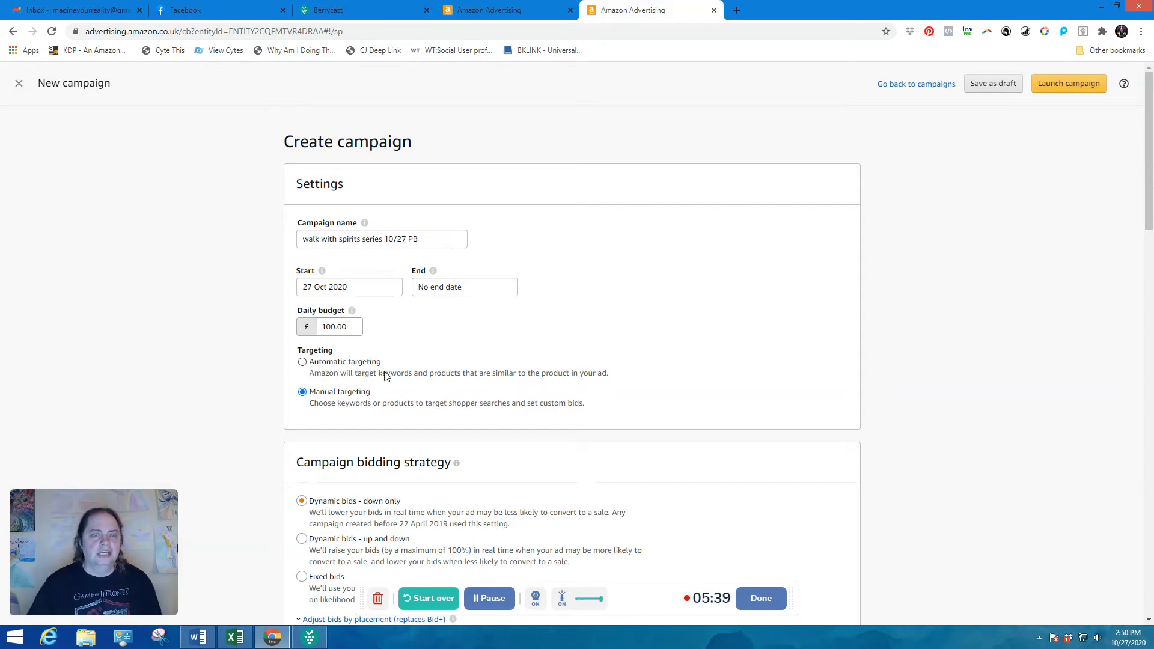
pyautogui.moveTo(1150, 146); pyautogui.dragTo(1151, 238)
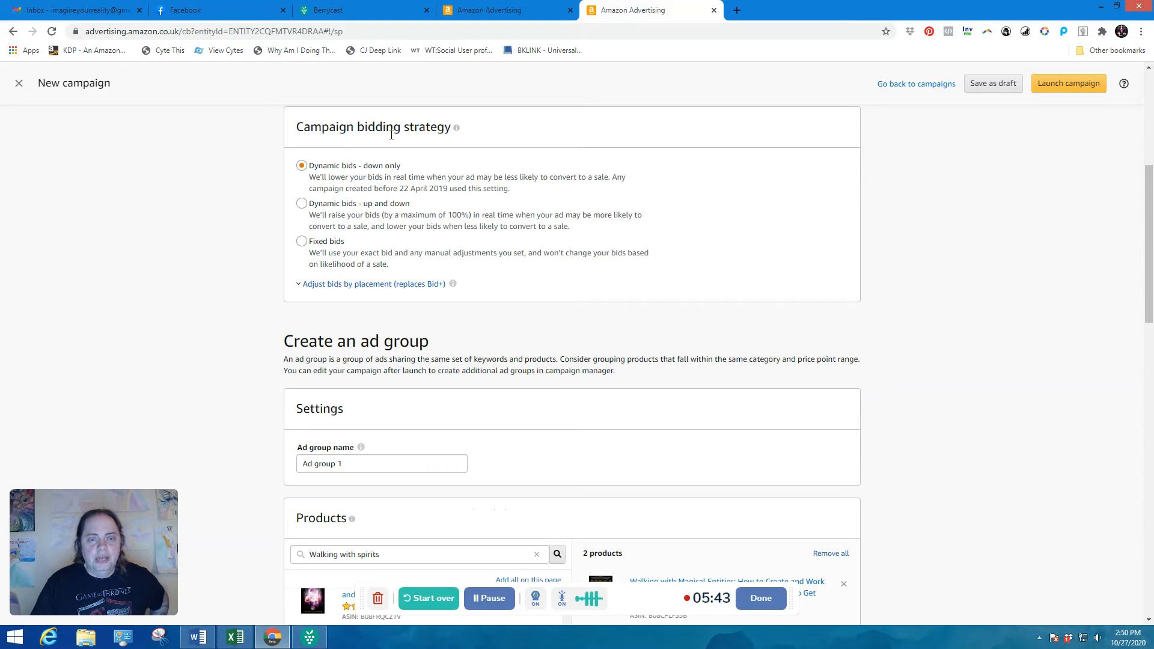
pyautogui.click(363, 174)
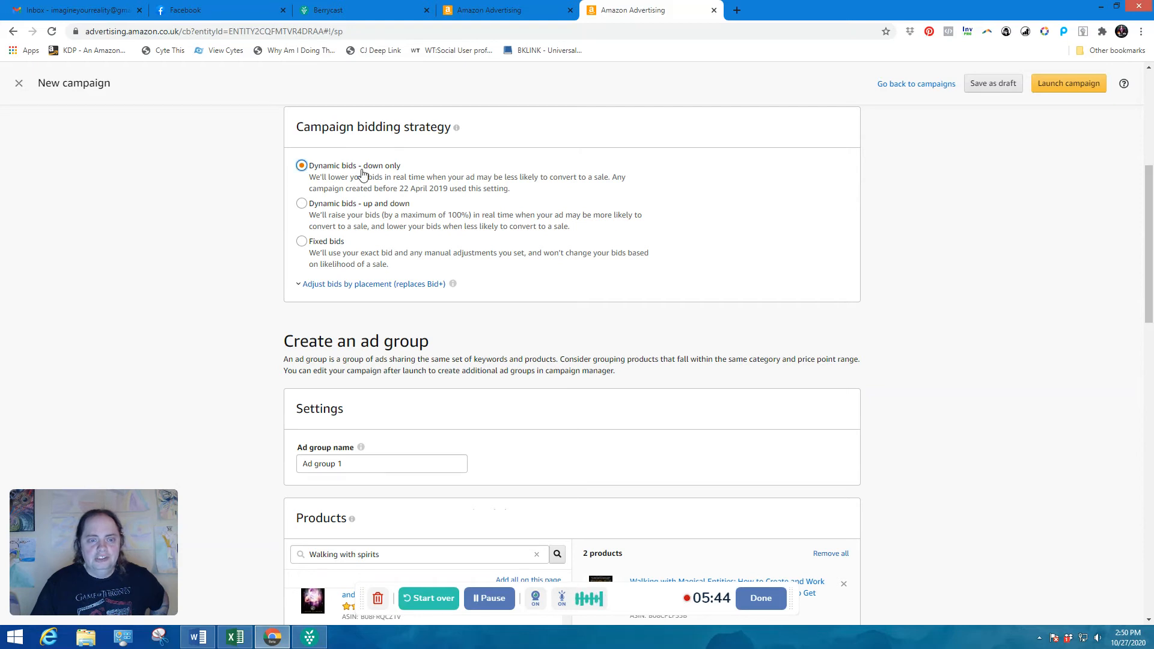
# Step: Show the bid adjustments by placement for the campaign bidding strategy
pyautogui.click(330, 286)
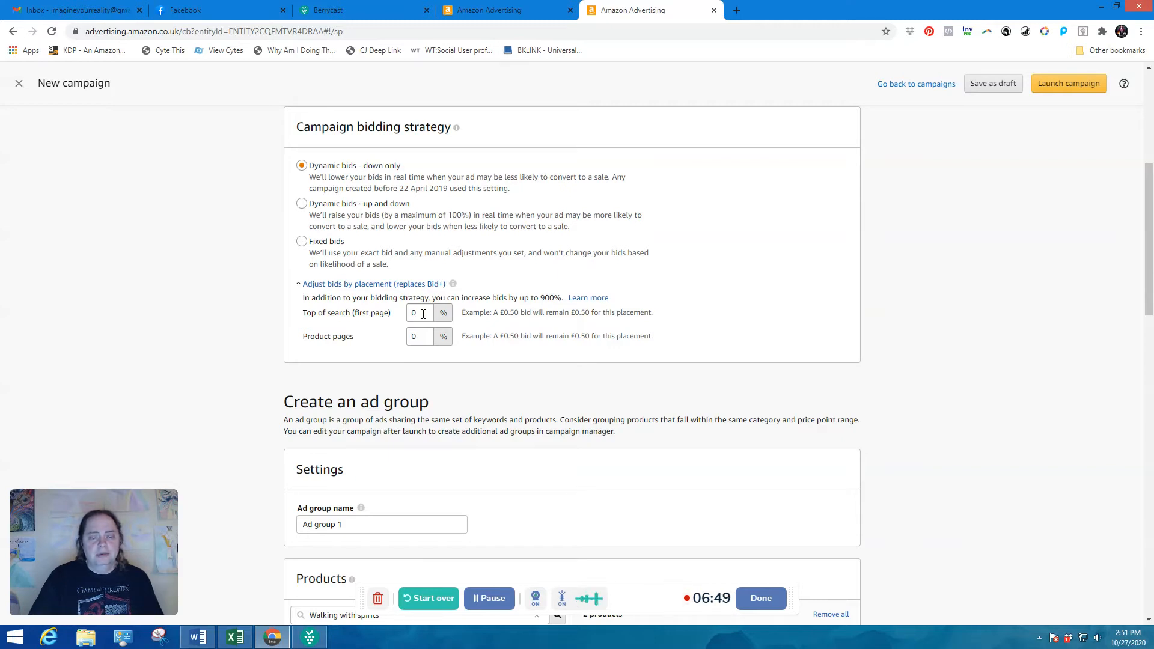
# Step: Look at the product targeting options for the ad group and return to keyword targeting
pyautogui.moveTo(1150, 215); pyautogui.dragTo(924, 301)
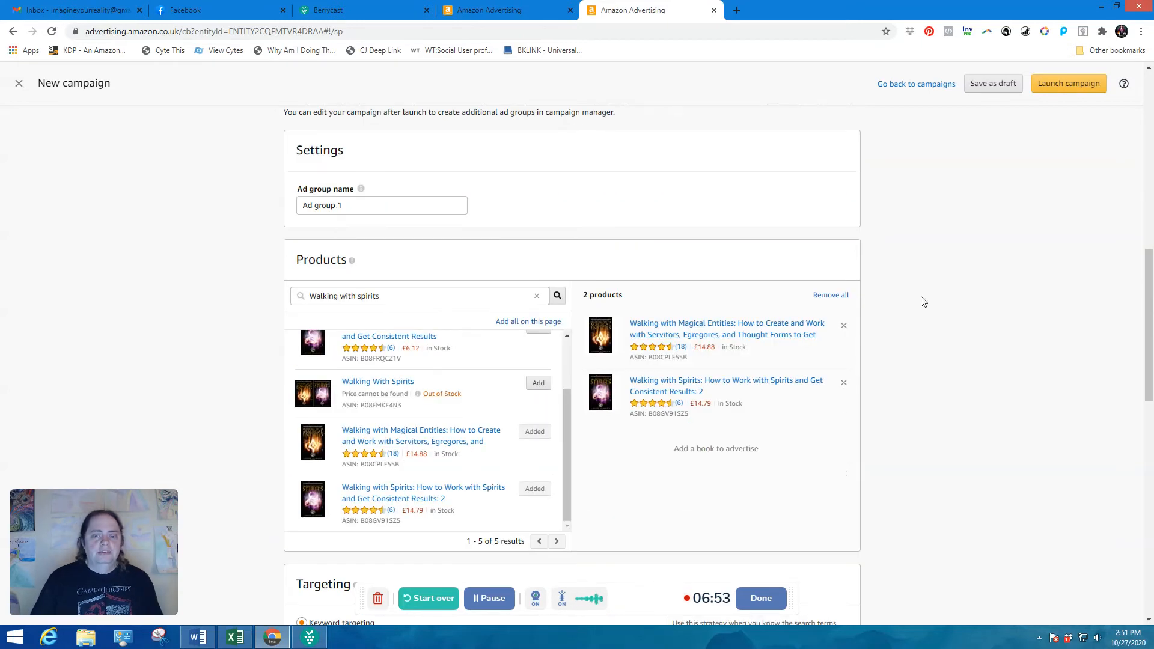
pyautogui.moveTo(1149, 250); pyautogui.dragTo(1148, 396)
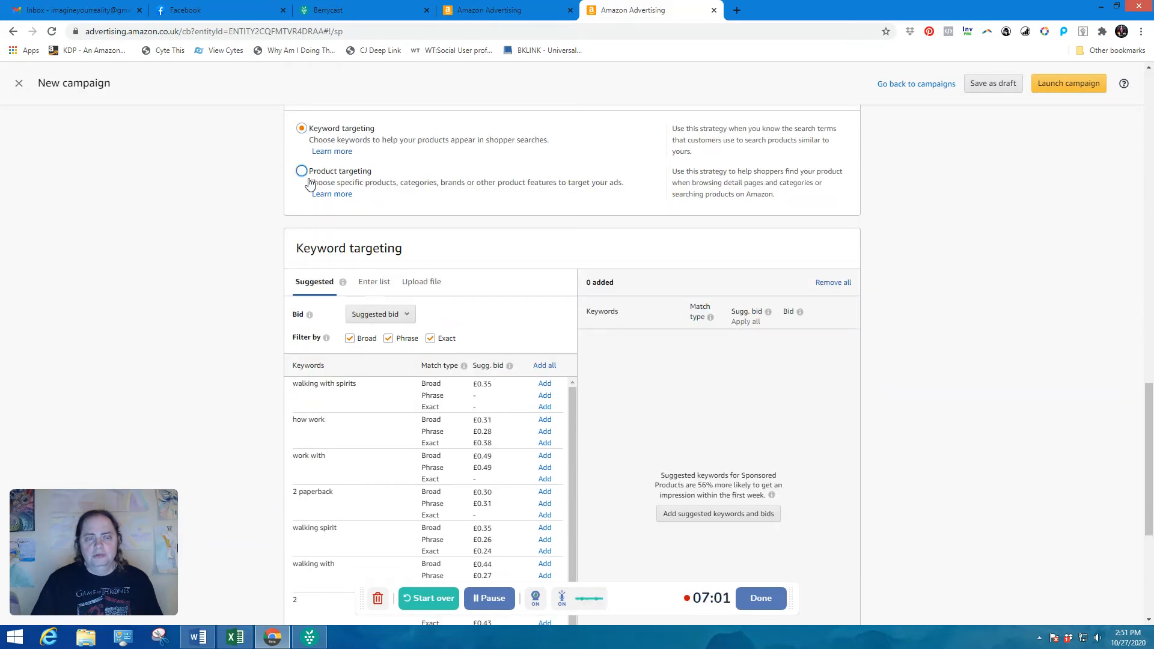
pyautogui.click(432, 182)
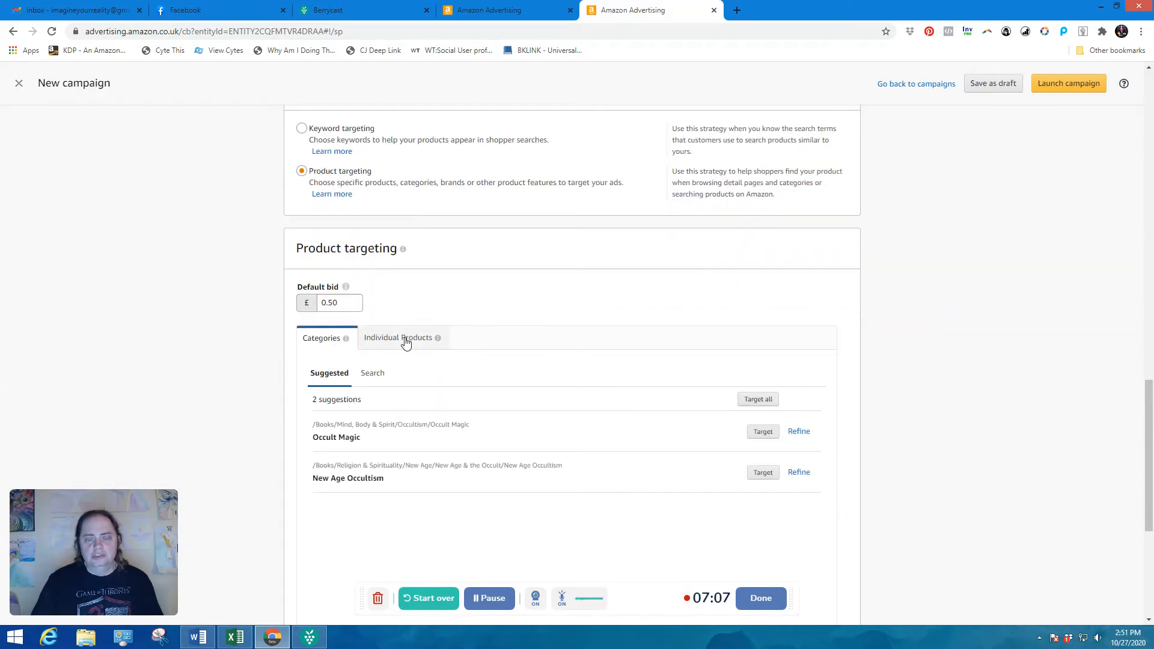
pyautogui.click(301, 128)
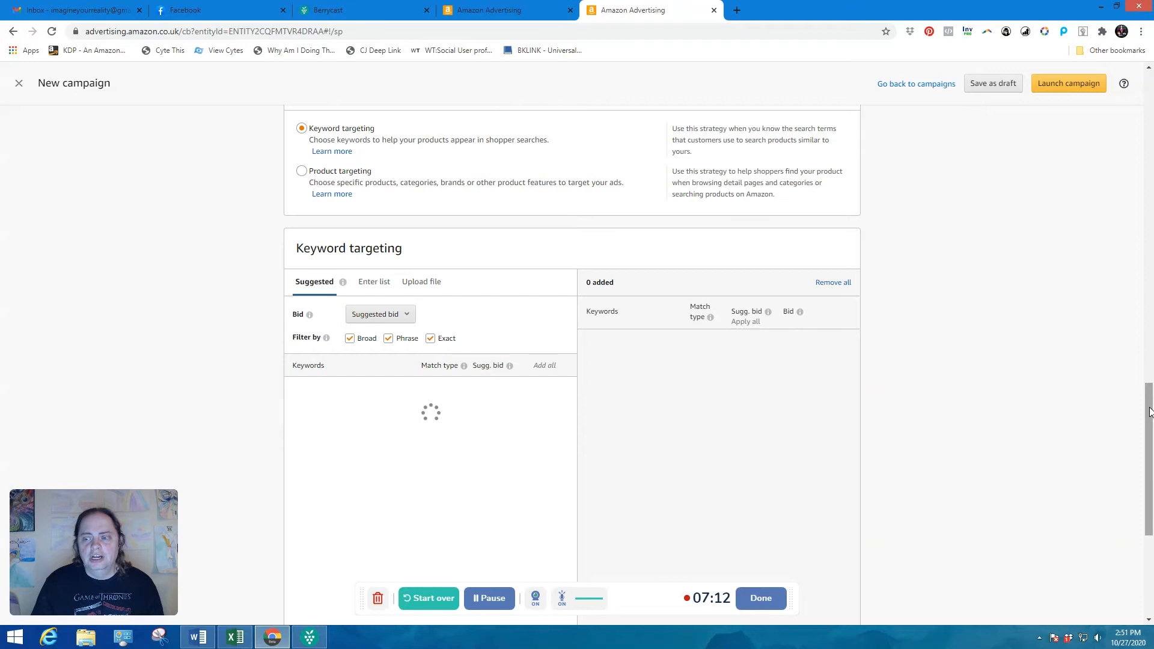
# Step: Choose to enter the targeted keywords as a list and limit the match type to Phrase
pyautogui.moveTo(1149, 412); pyautogui.dragTo(1149, 374)
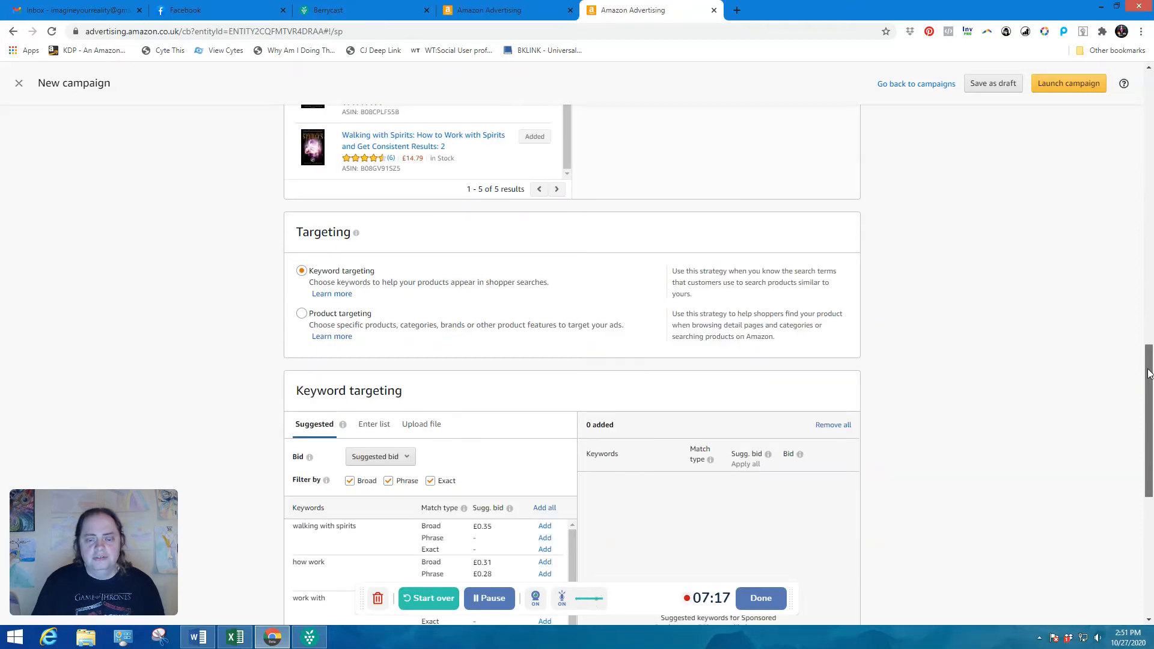
pyautogui.scroll(-5, 888, 456)
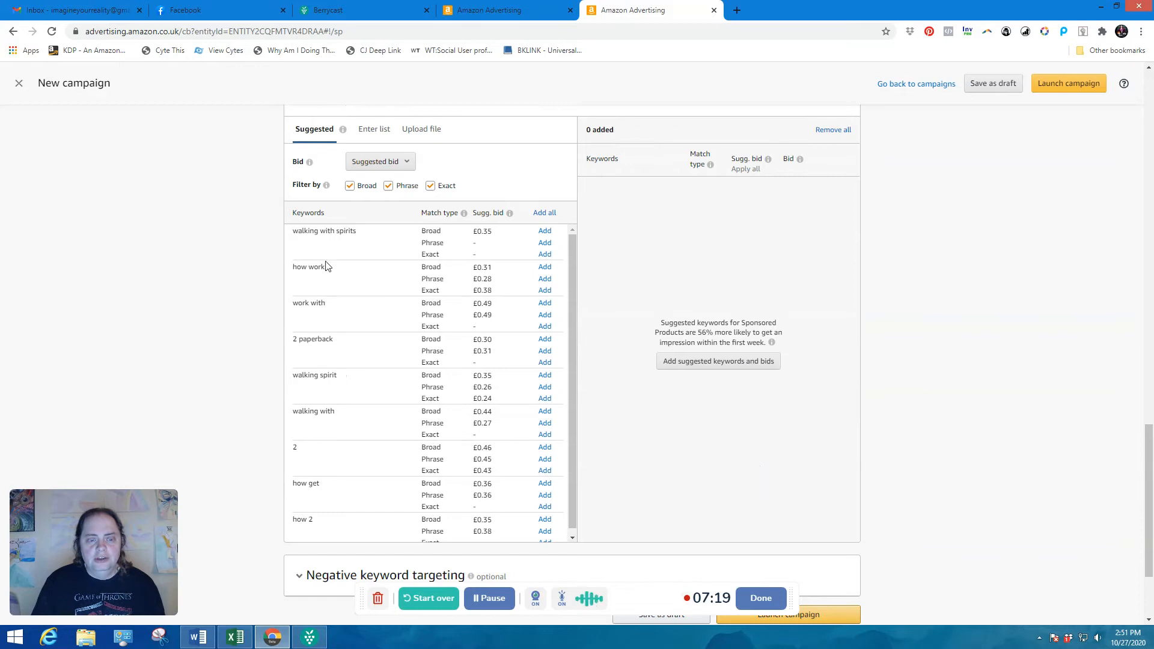
pyautogui.moveTo(573, 291); pyautogui.dragTo(569, 364)
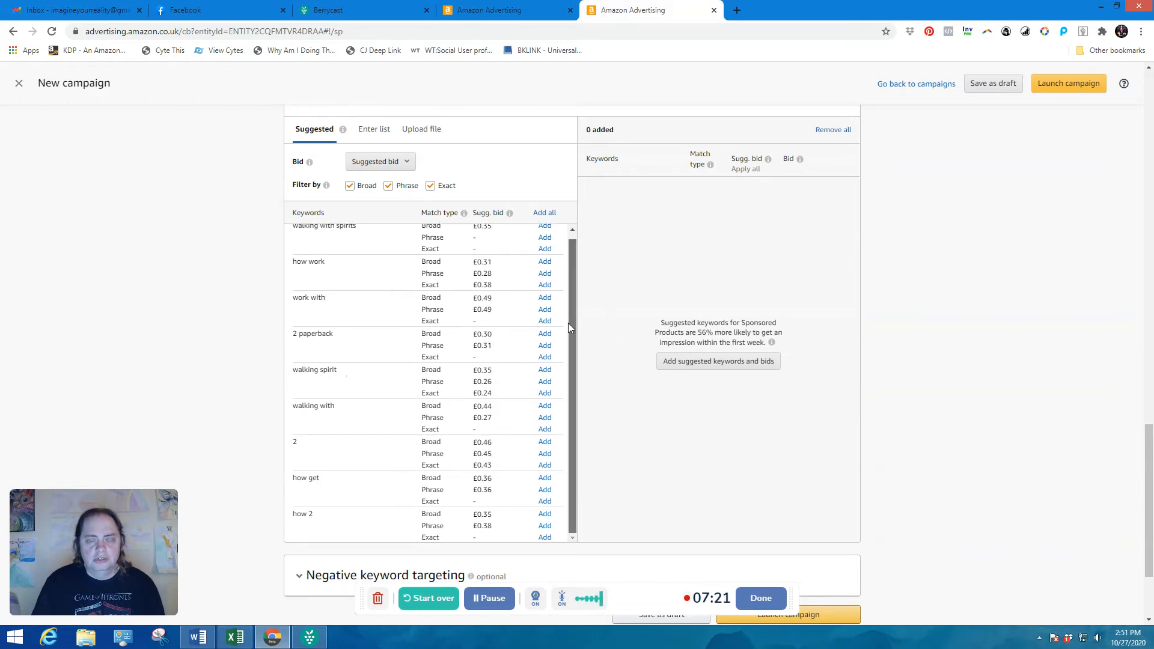
pyautogui.moveTo(568, 323); pyautogui.dragTo(572, 236)
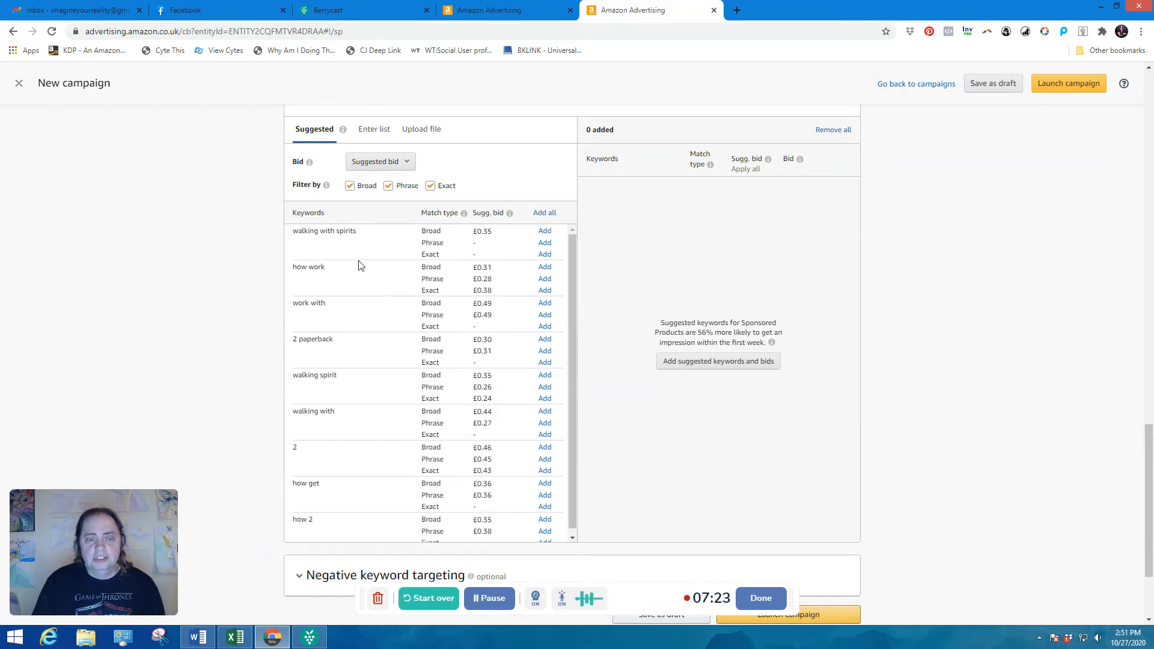
pyautogui.click(379, 134)
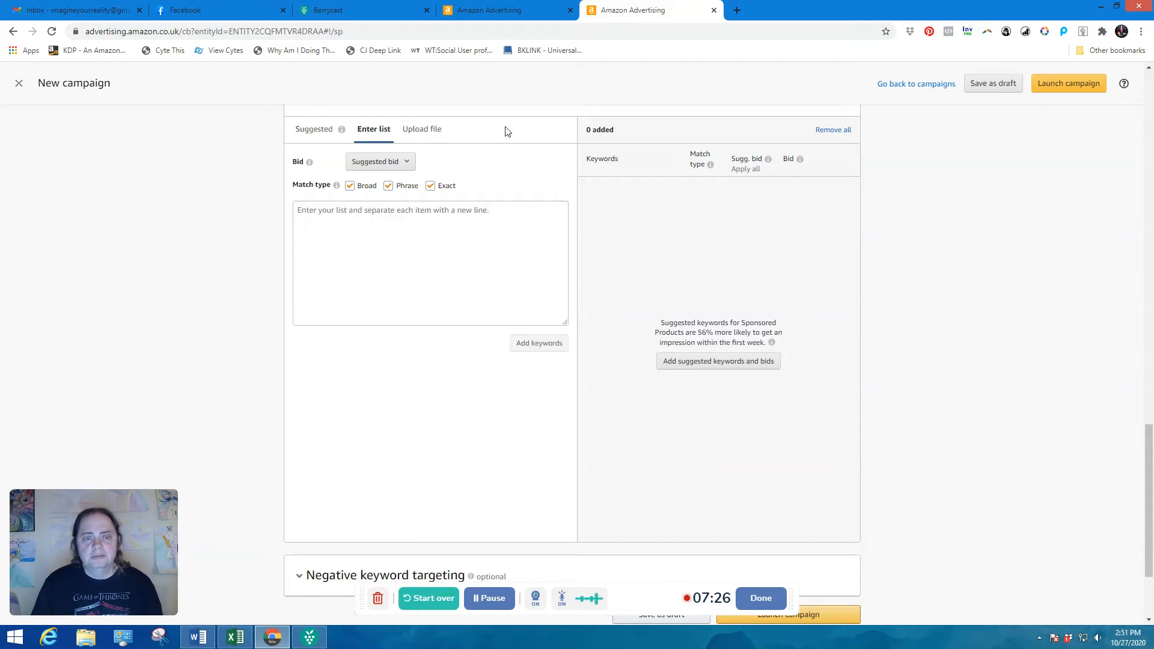
pyautogui.click(349, 187)
pyautogui.click(430, 186)
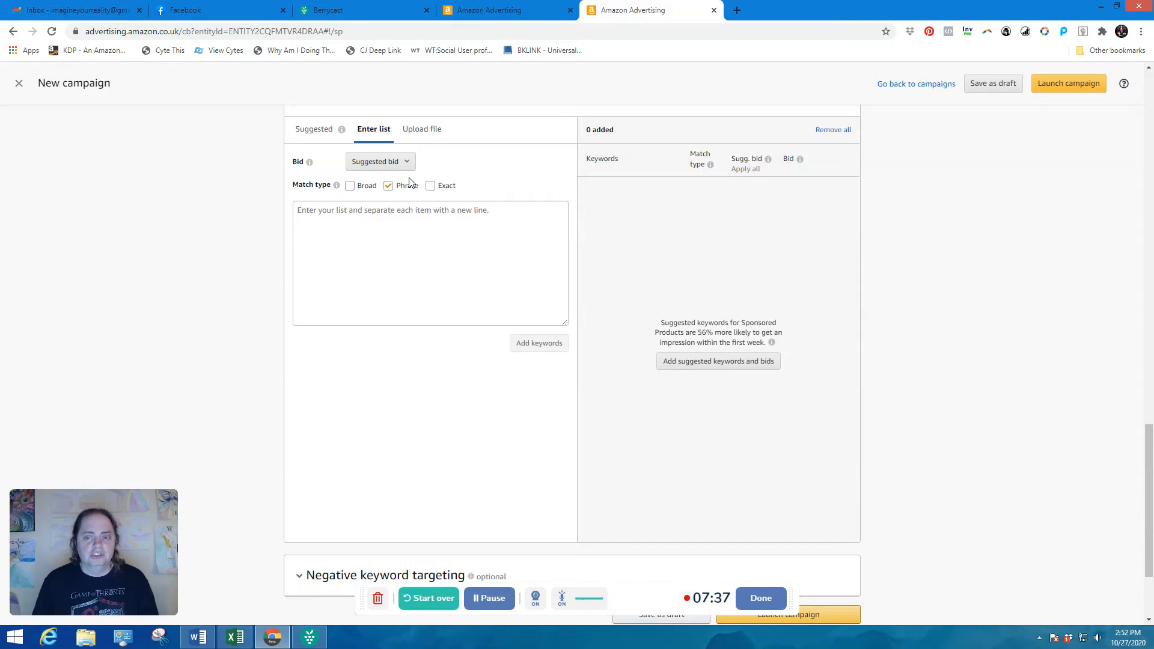
# Step: Switch to the Excel workbook "Keywords master list.xlsx" and open its "Magick Keywords" sheet
pyautogui.click(235, 636)
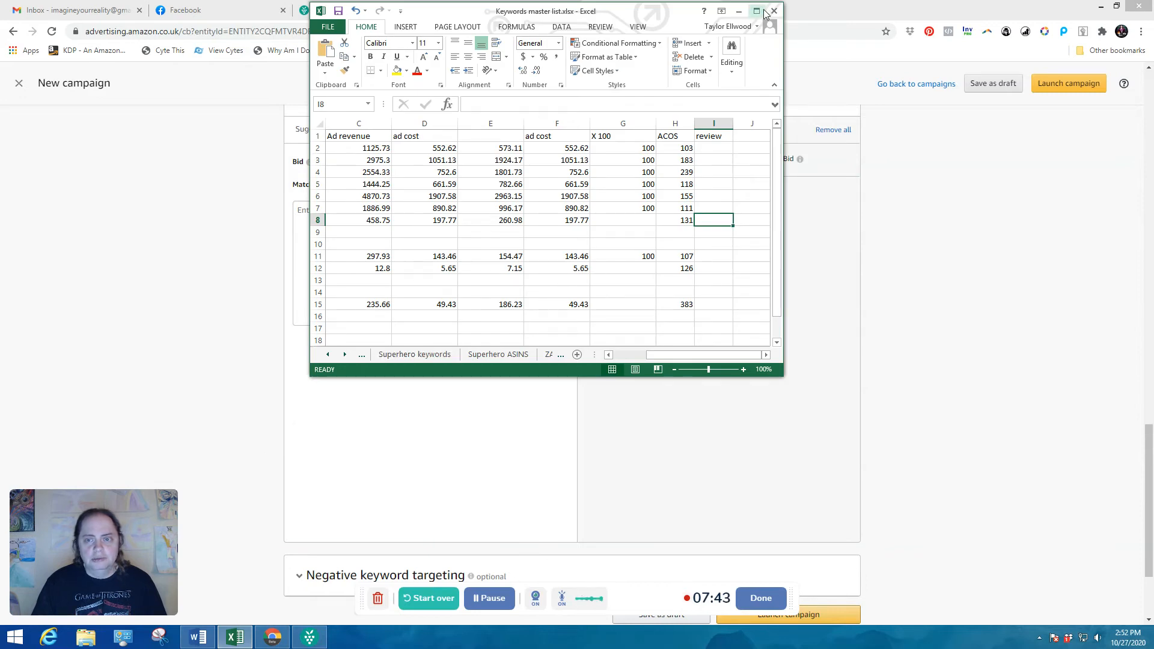
pyautogui.click(758, 12)
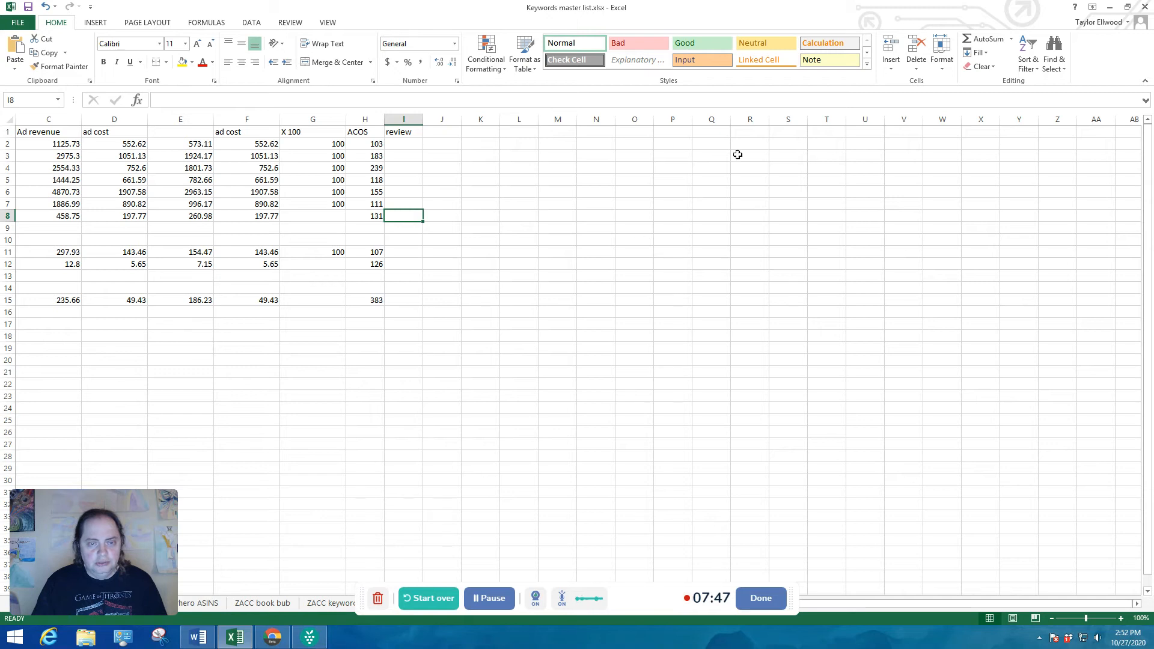
pyautogui.moveTo(920, 608); pyautogui.dragTo(839, 601)
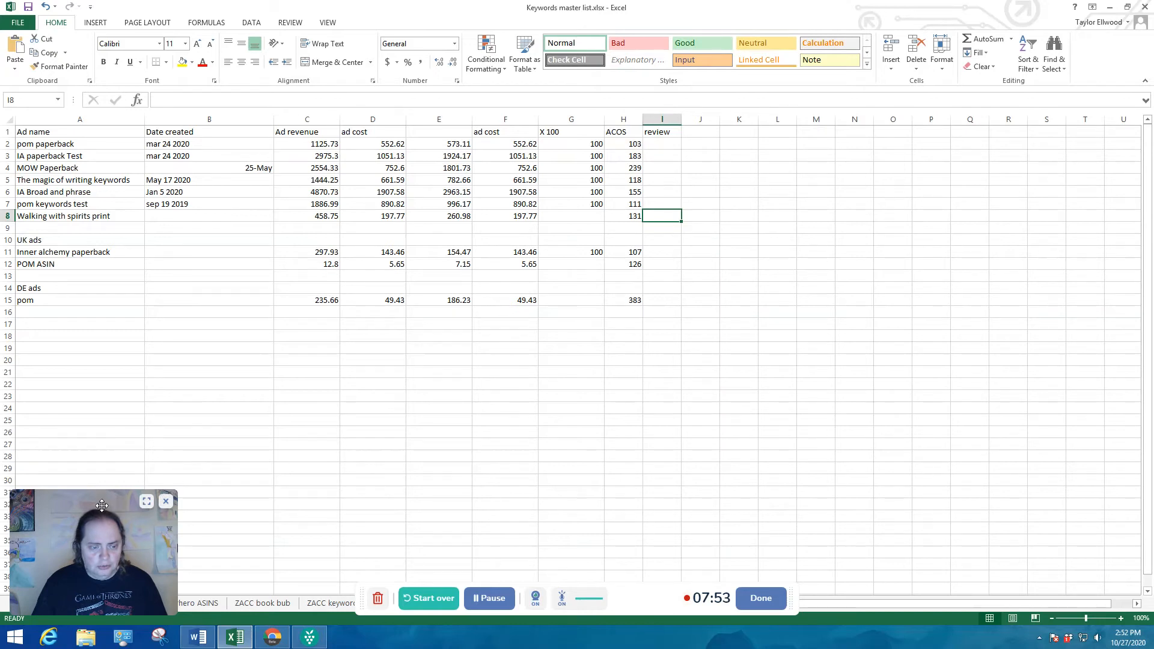
pyautogui.moveTo(102, 505); pyautogui.dragTo(112, 342)
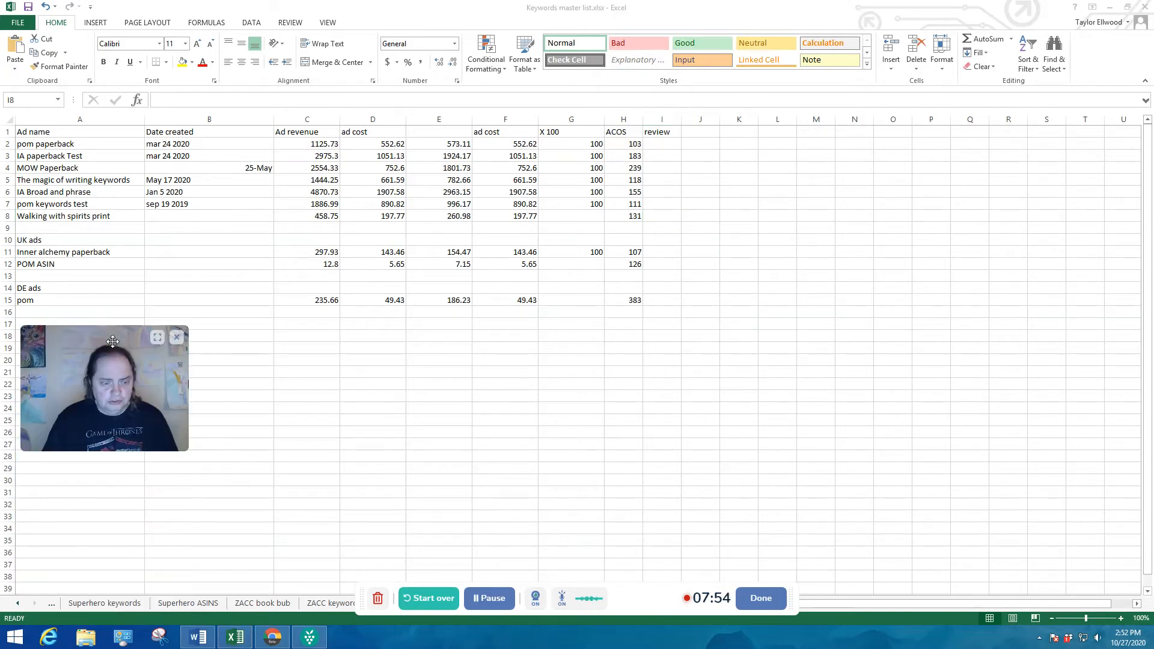
pyautogui.click(18, 602)
pyautogui.click(18, 604)
pyautogui.click(18, 603)
pyautogui.click(17, 604)
pyautogui.click(18, 604)
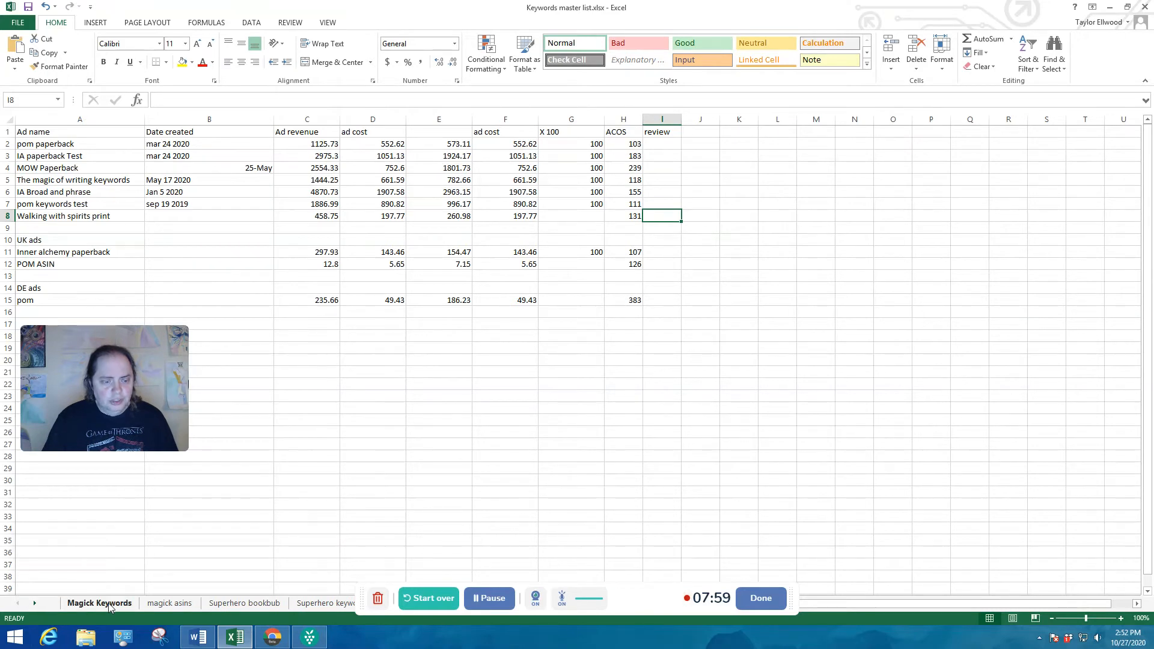
pyautogui.click(110, 604)
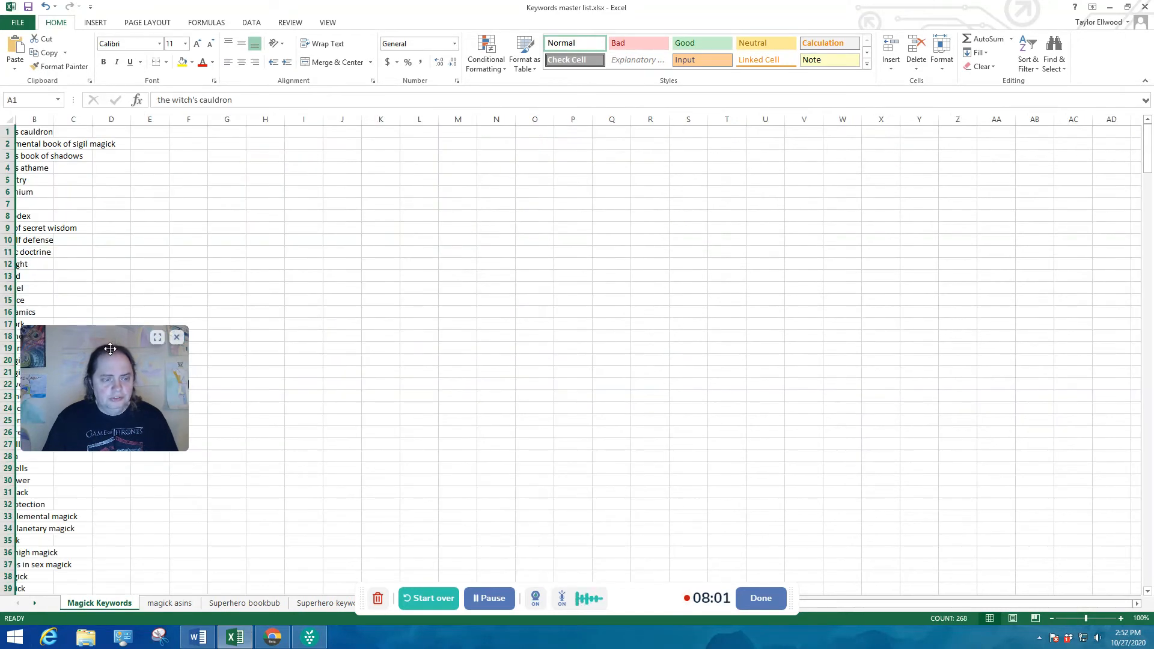
# Step: Copy the keywords in cells A1 to A268, from "the witch's cauldron" to "awakening lucifer"
pyautogui.click(108, 378)
pyautogui.moveTo(108, 378); pyautogui.dragTo(238, 508)
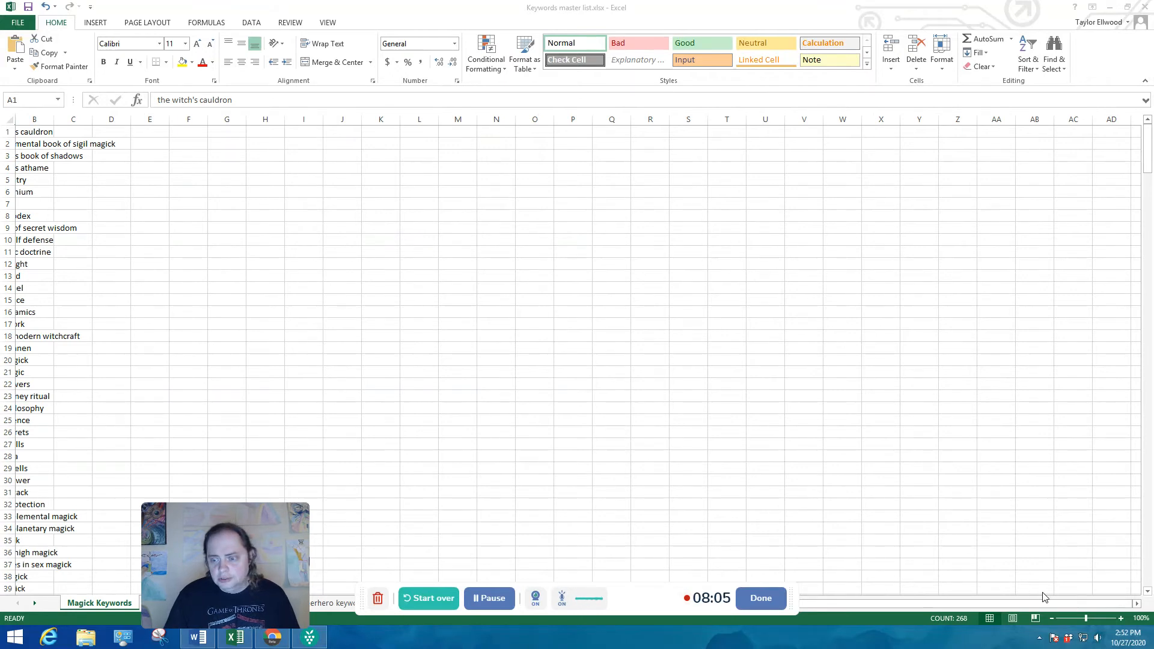
pyautogui.moveTo(1035, 603); pyautogui.dragTo(793, 601)
pyautogui.click(34, 143)
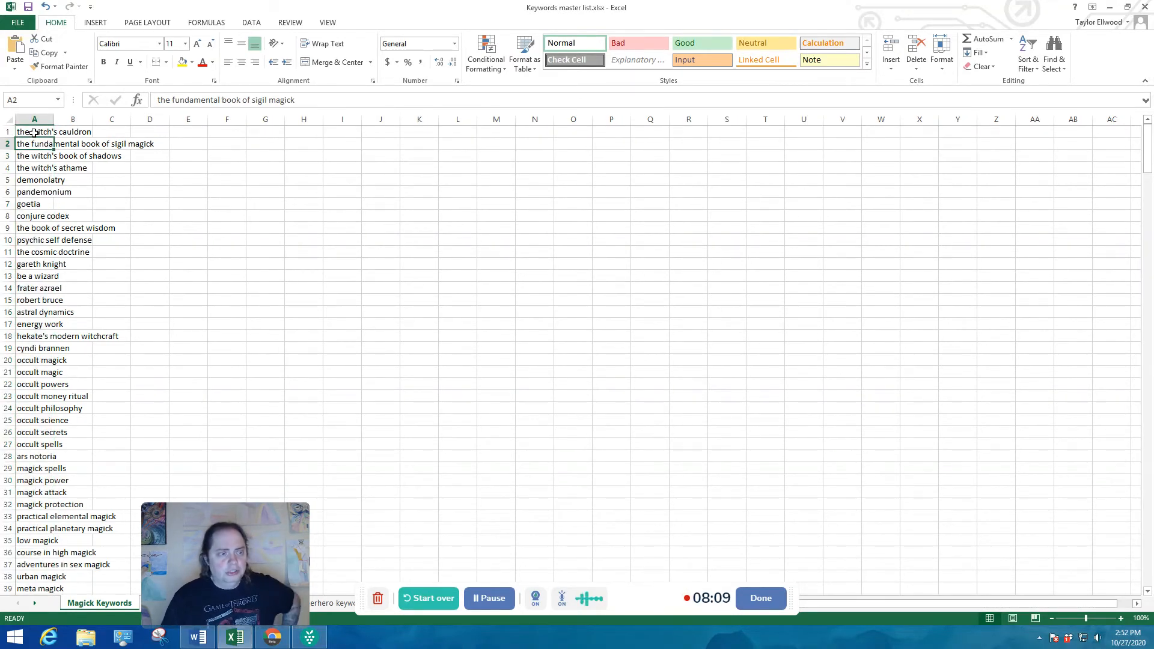
pyautogui.moveTo(32, 129); pyautogui.dragTo(42, 317)
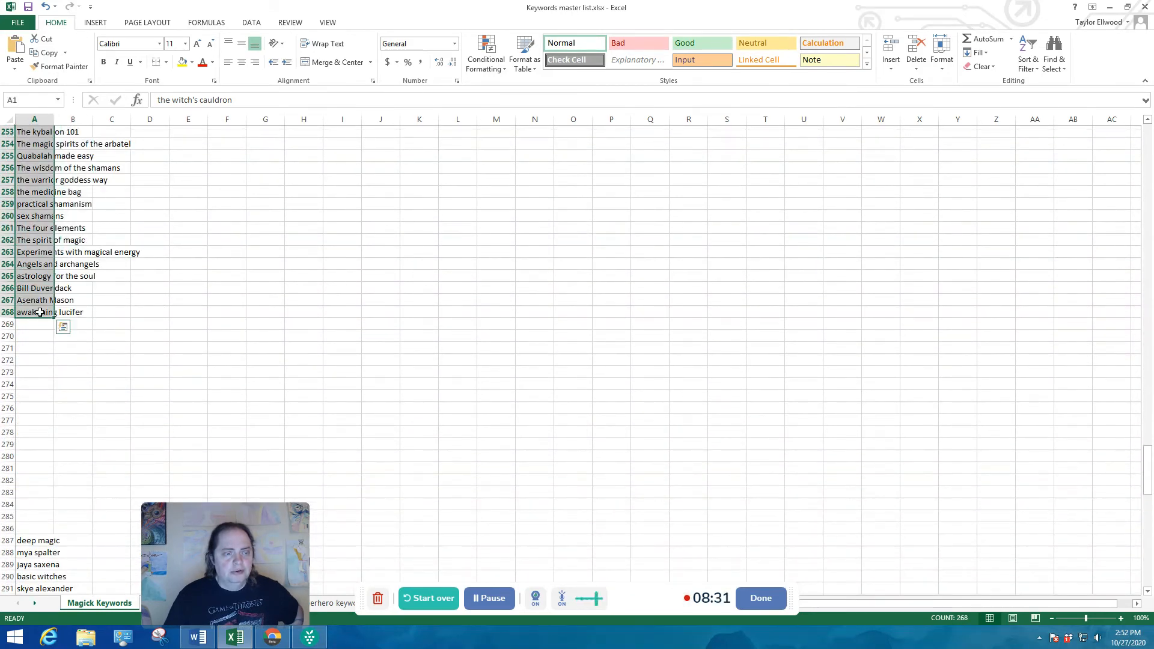
pyautogui.moveTo(1147, 468); pyautogui.dragTo(1148, 145)
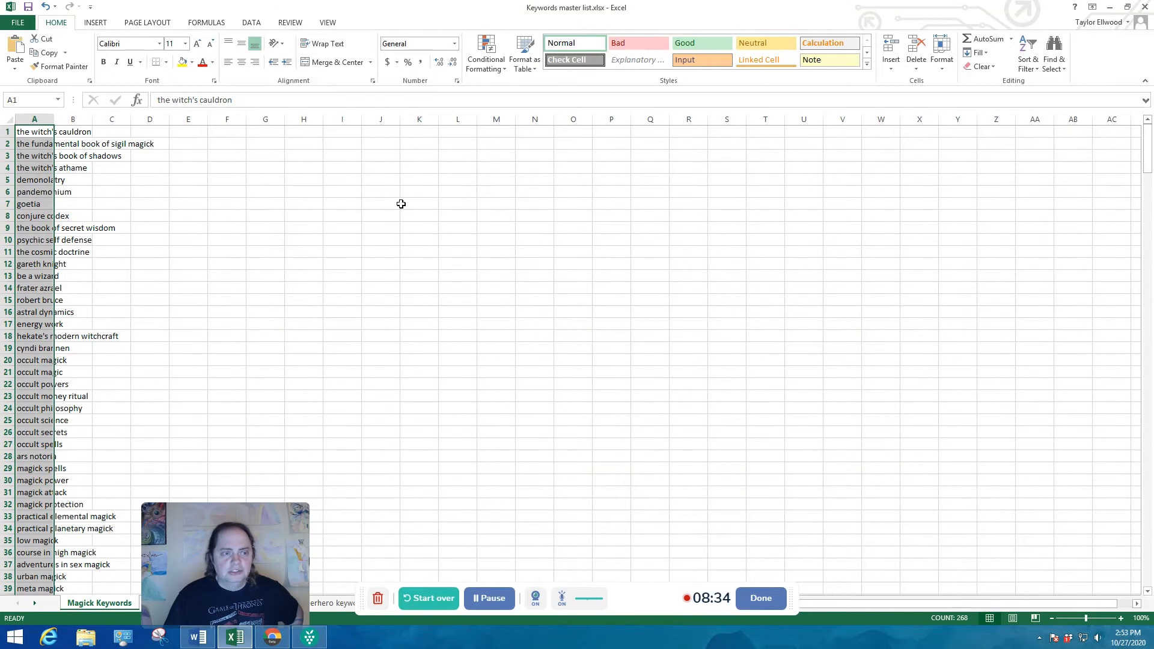
pyautogui.rightClick(38, 138)
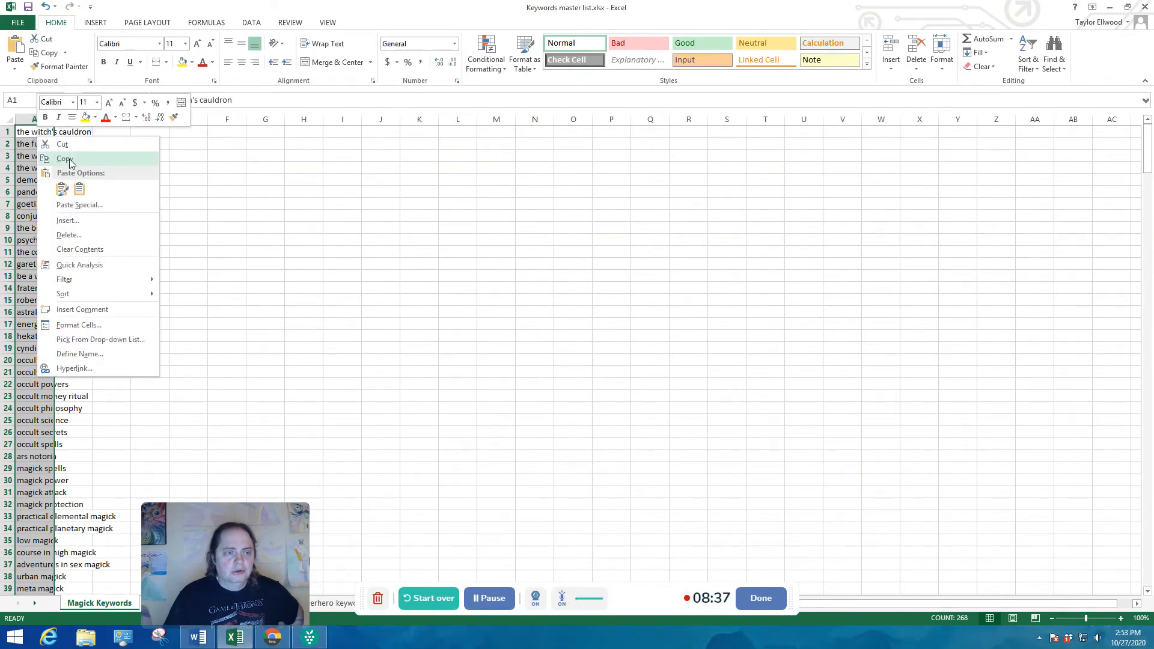
pyautogui.click(63, 159)
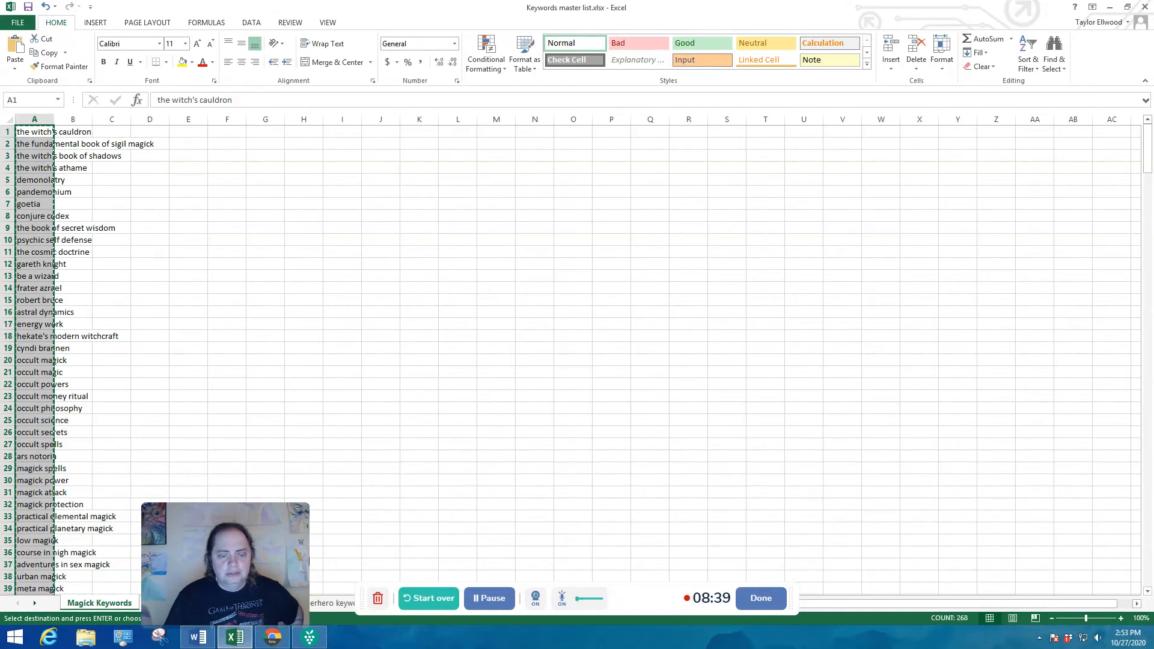
# Step: Switch back to the Amazon Advertising campaign and paste the copied keywords into the keyword list
pyautogui.hotkey('alt', 'Tab')
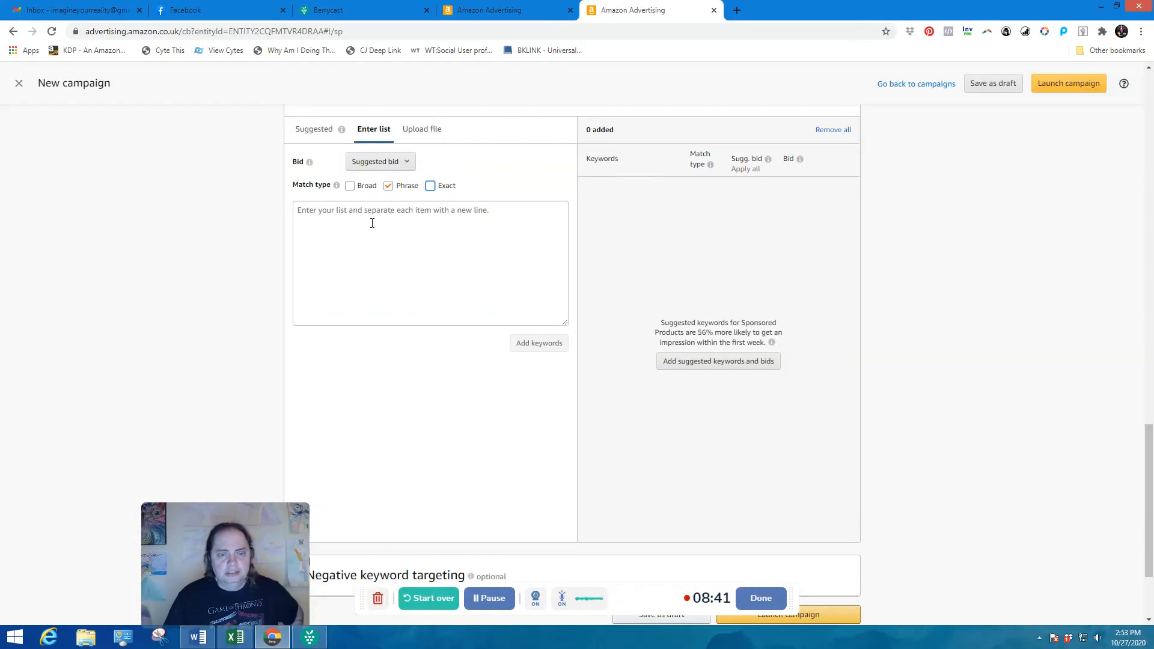
pyautogui.click(335, 209)
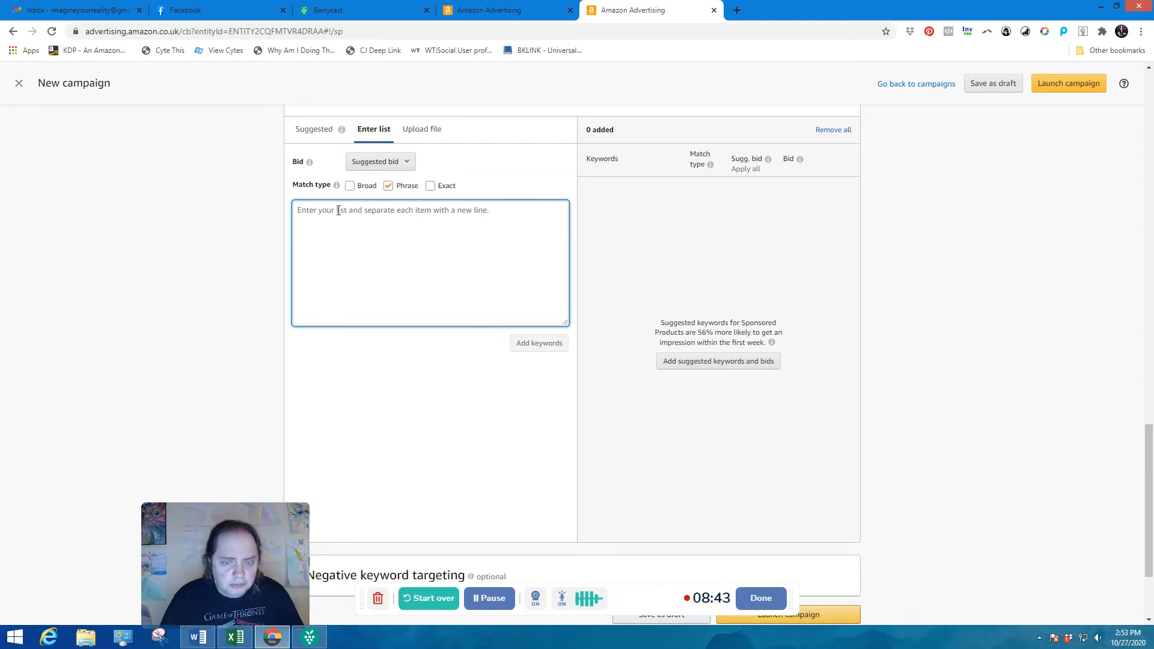
pyautogui.hotkey('ctrl', 'v')
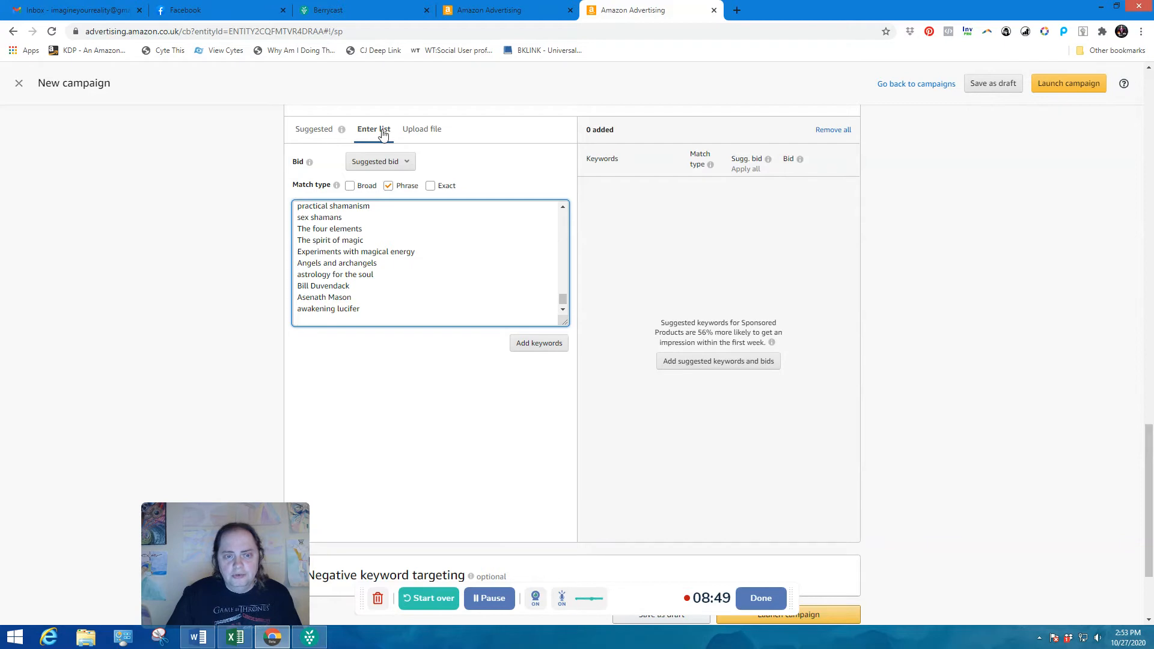
# Step: Set a custom bid of £0.30 for the pasted keywords and add them to the campaign
pyautogui.click(402, 165)
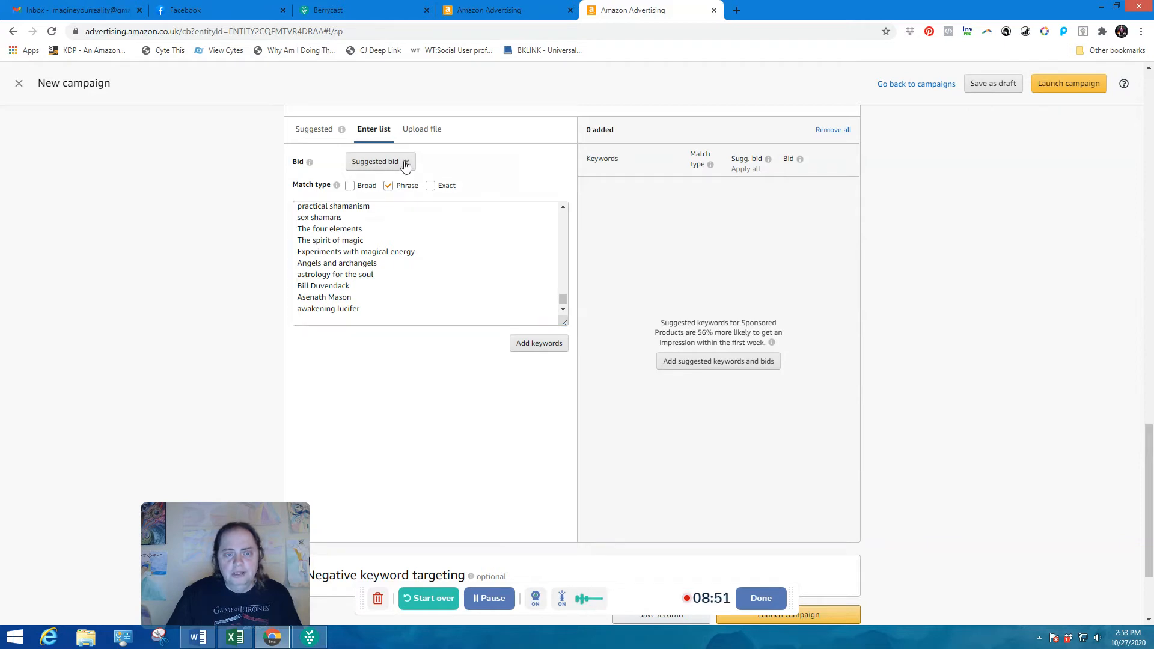
pyautogui.click(404, 166)
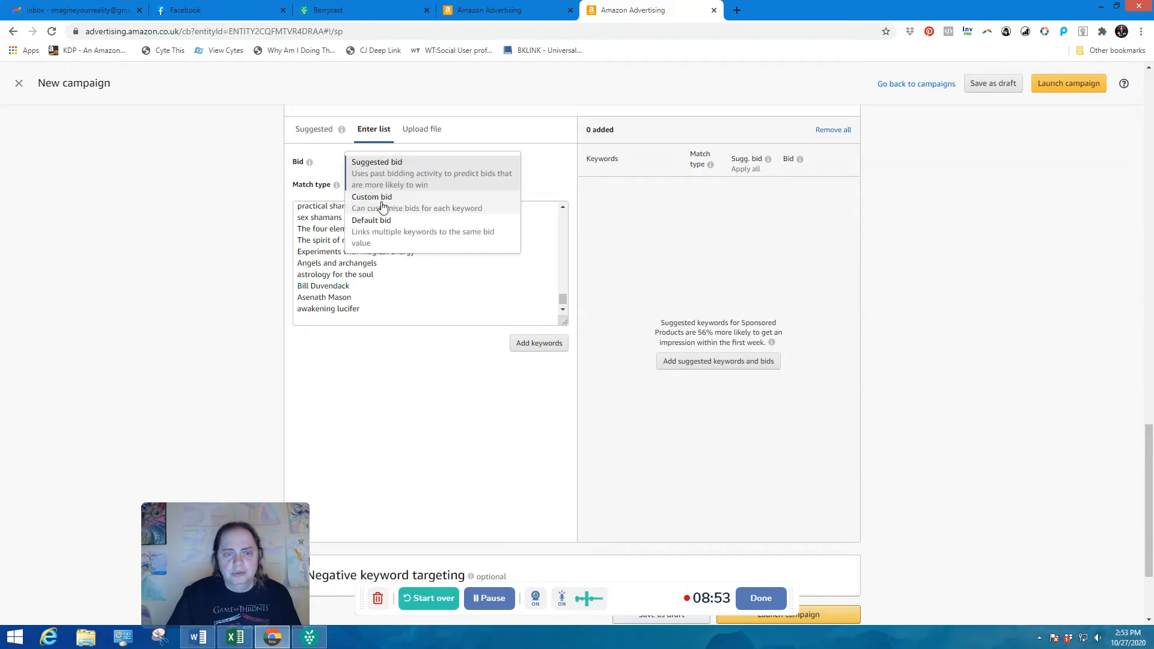
pyautogui.click(463, 205)
pyautogui.click(458, 161)
pyautogui.press('Left')
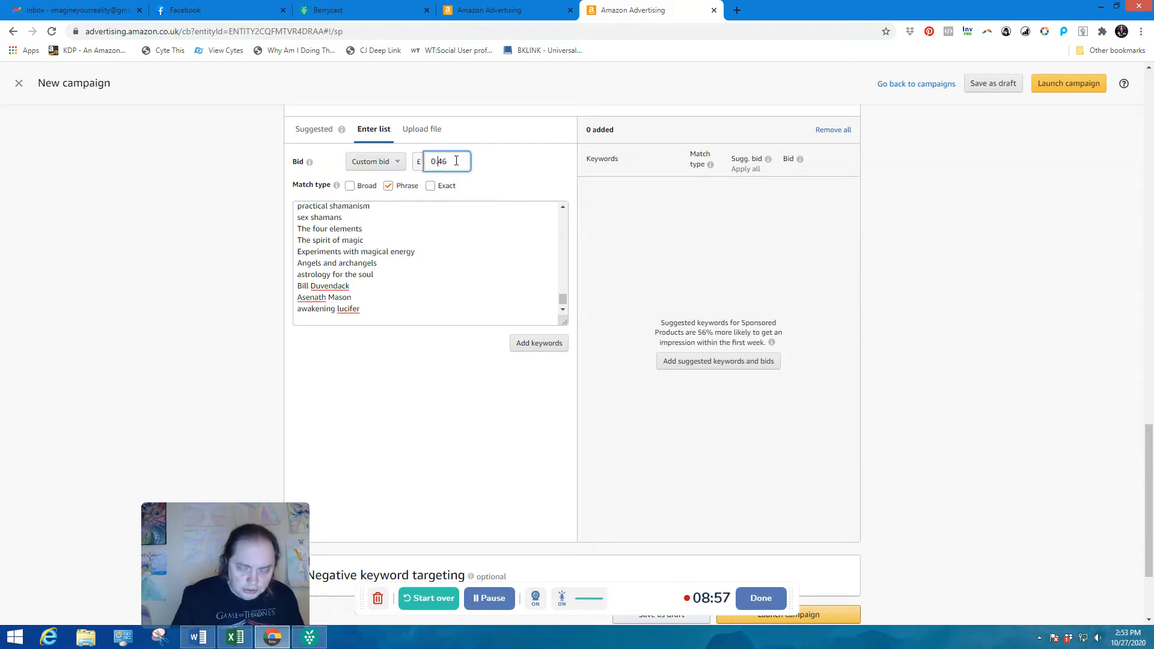
pyautogui.press('BackSpace')
pyautogui.press('Delete')
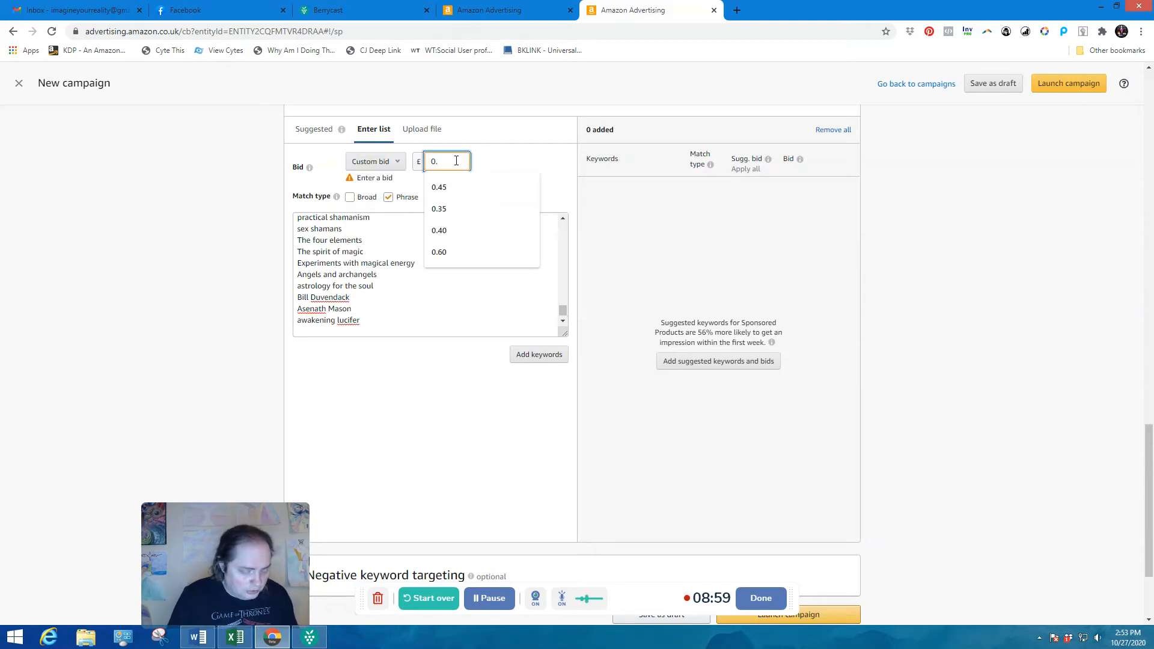
pyautogui.write('30')
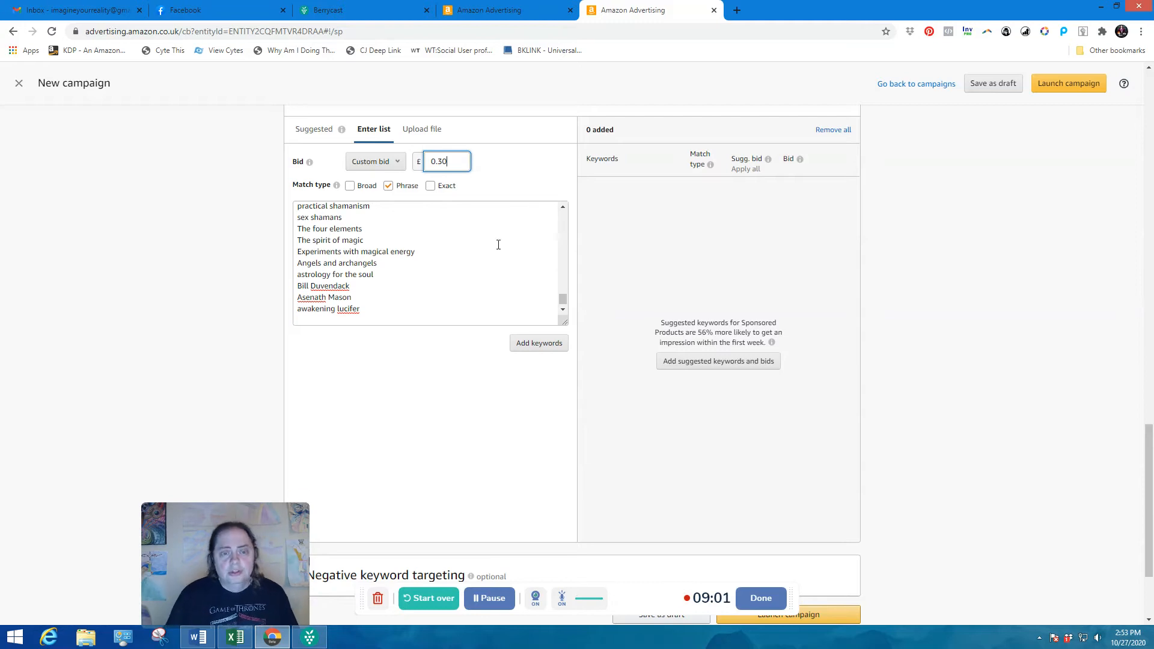
pyautogui.click(543, 345)
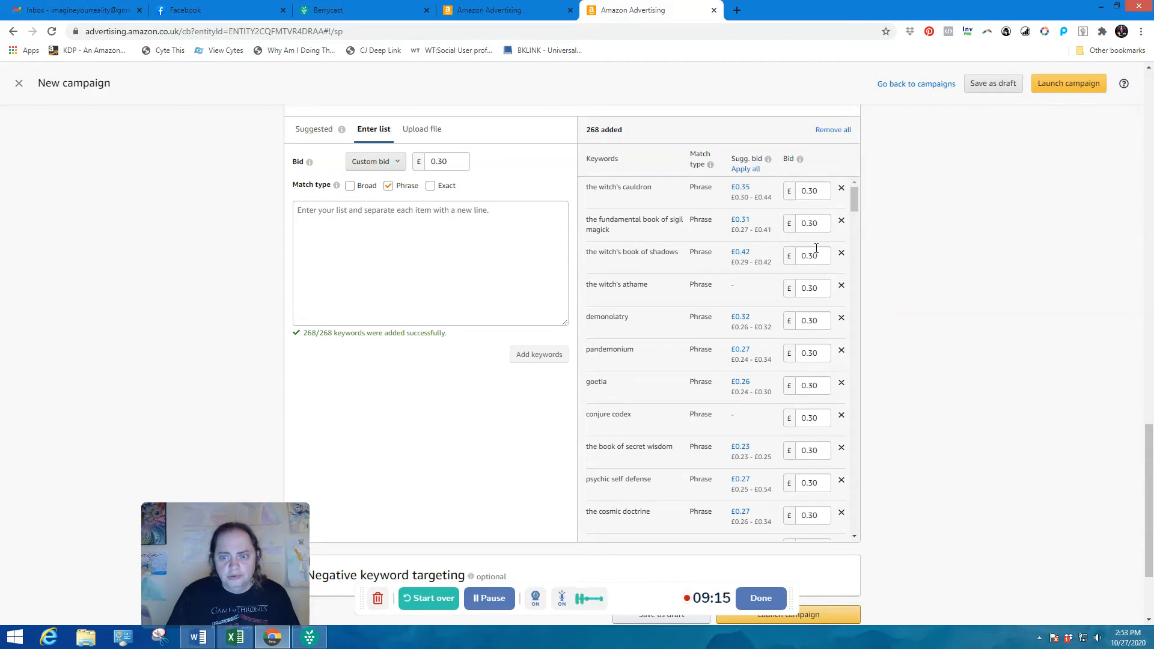
# Step: Review the added keywords with their suggested bids, down to the end of the campaign form
pyautogui.moveTo(852, 204); pyautogui.dragTo(854, 206)
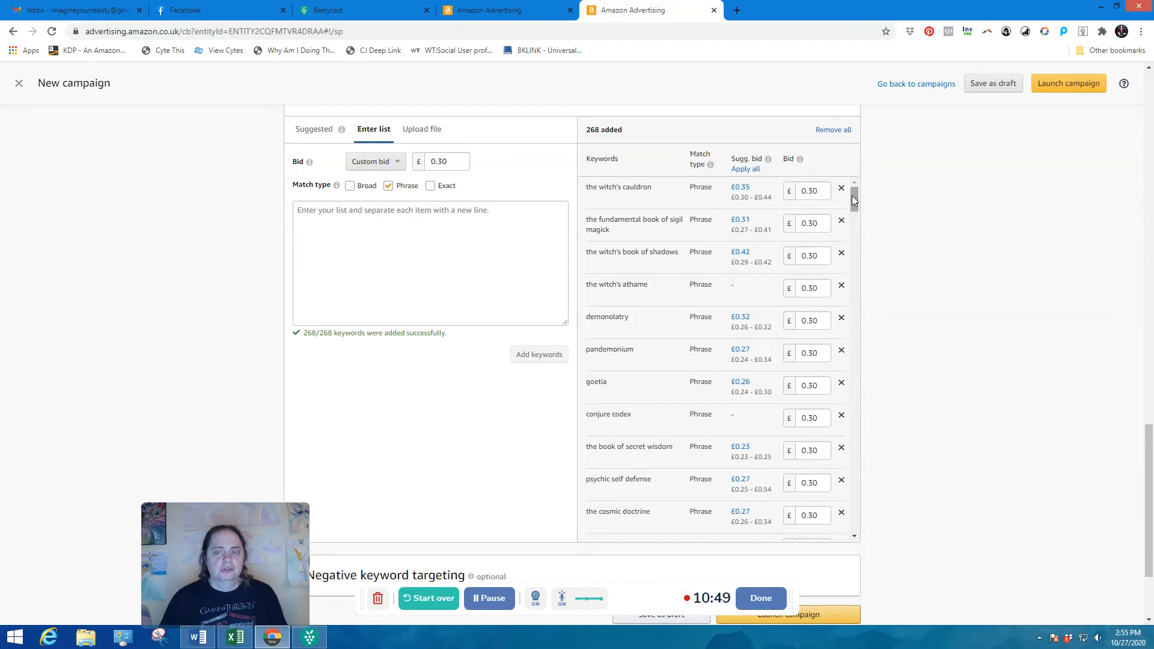
pyautogui.moveTo(853, 196); pyautogui.dragTo(852, 423)
pyautogui.moveTo(857, 367); pyautogui.dragTo(846, 415)
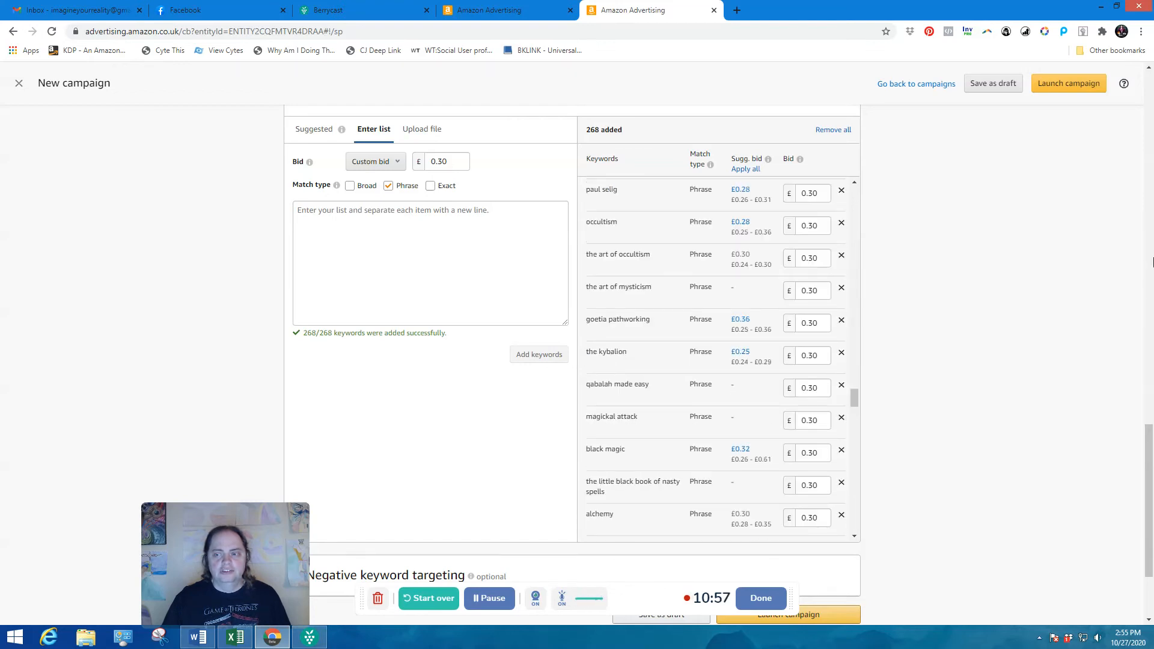
pyautogui.moveTo(1148, 476); pyautogui.dragTo(1141, 512)
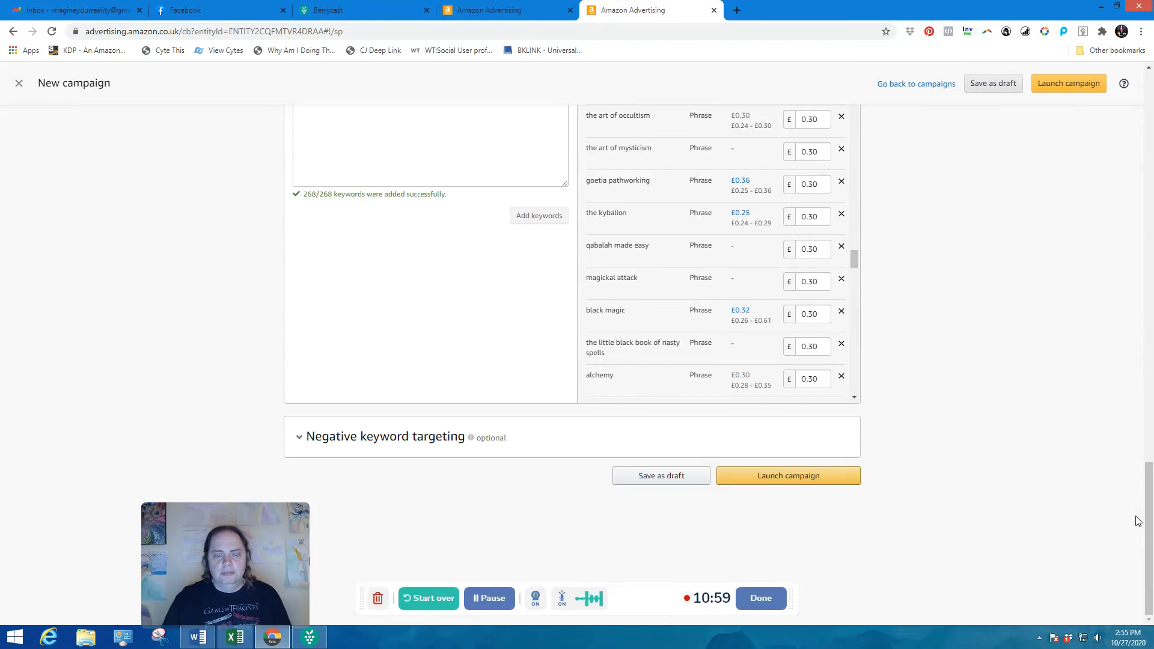
# Step: Expand the optional negative keyword targeting section, leave it empty, and launch the campaign
pyautogui.click(470, 438)
pyautogui.click(300, 438)
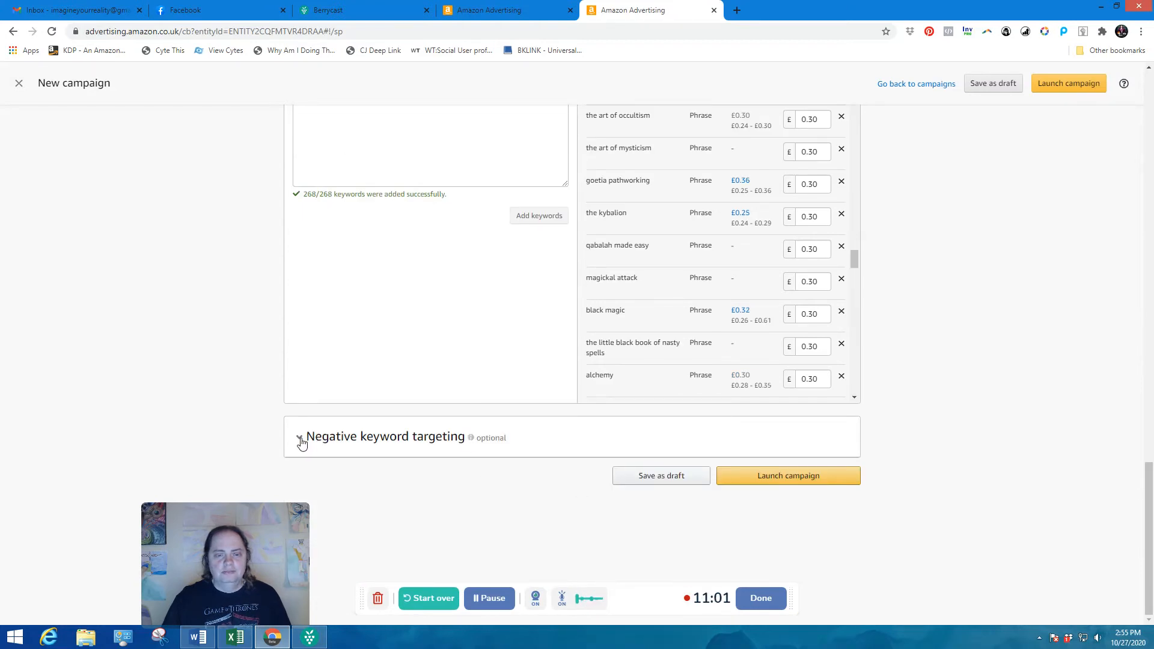
pyautogui.moveTo(1146, 419); pyautogui.dragTo(1140, 452)
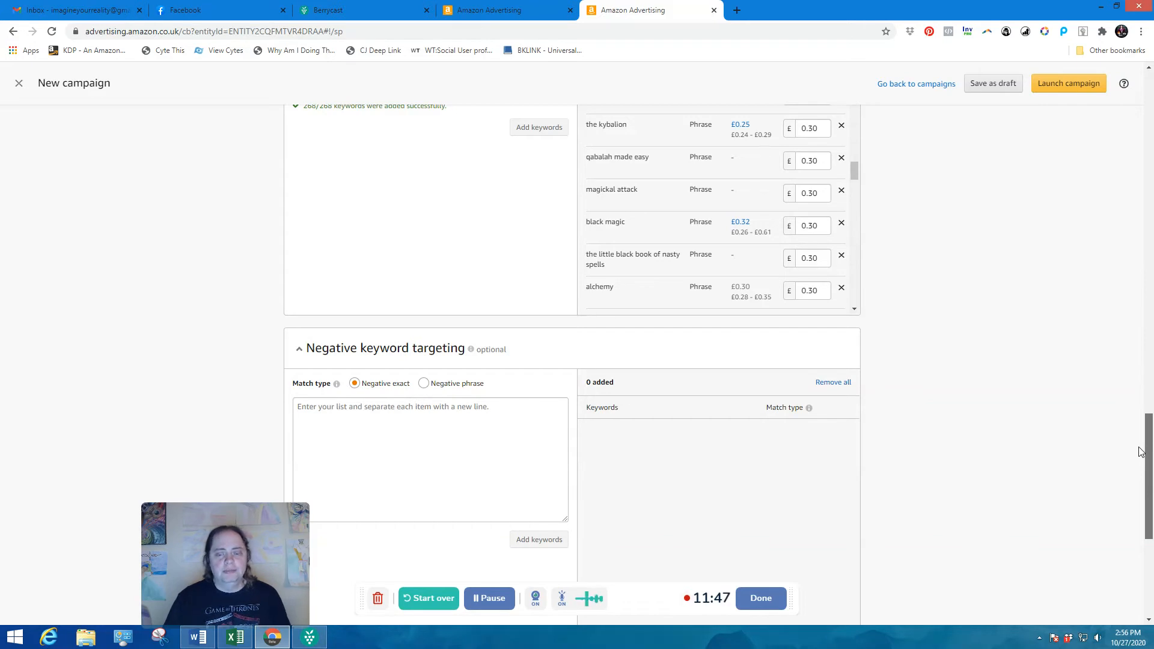
pyautogui.scroll(-3, 1140, 457)
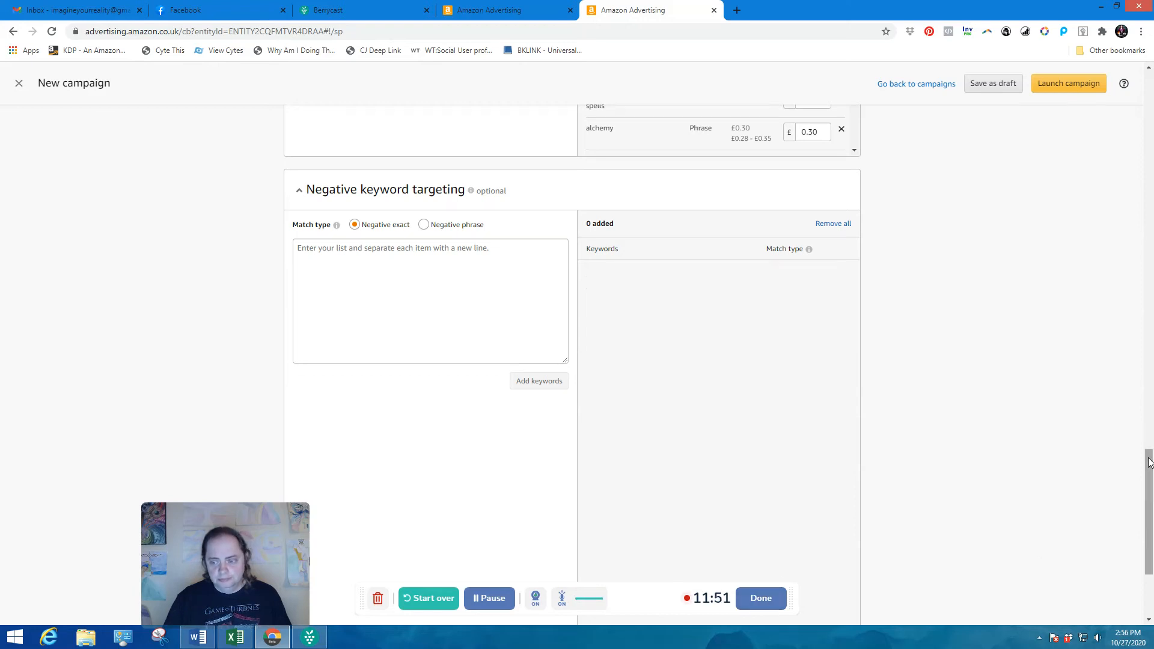
pyautogui.scroll(-3, 1149, 461)
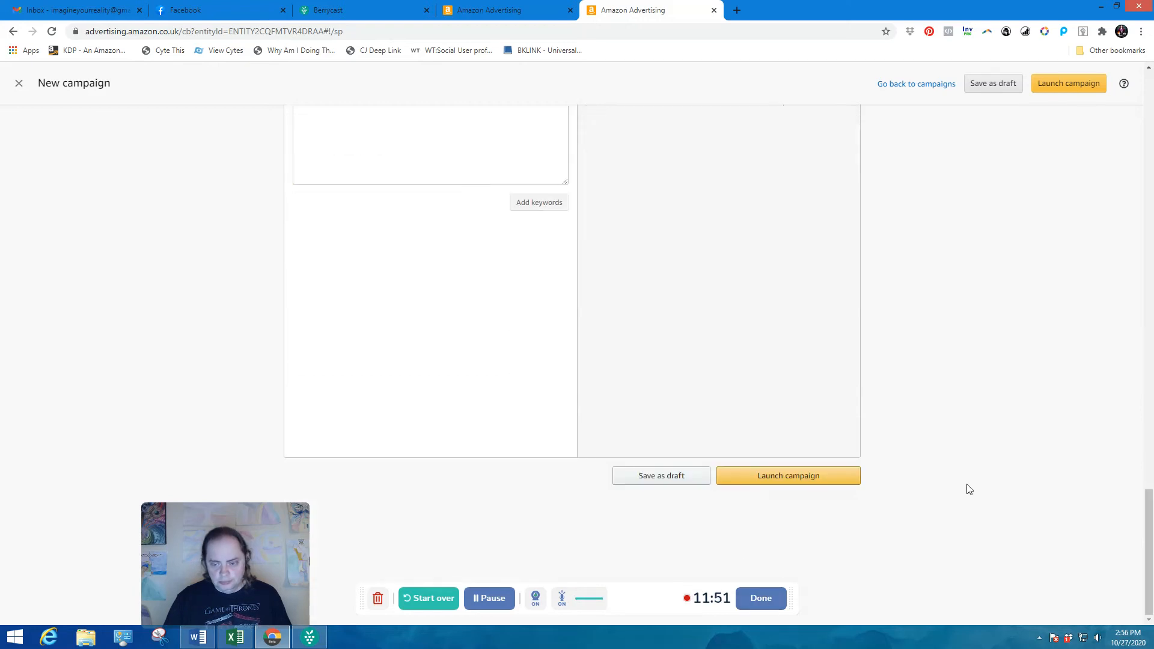
pyautogui.click(789, 477)
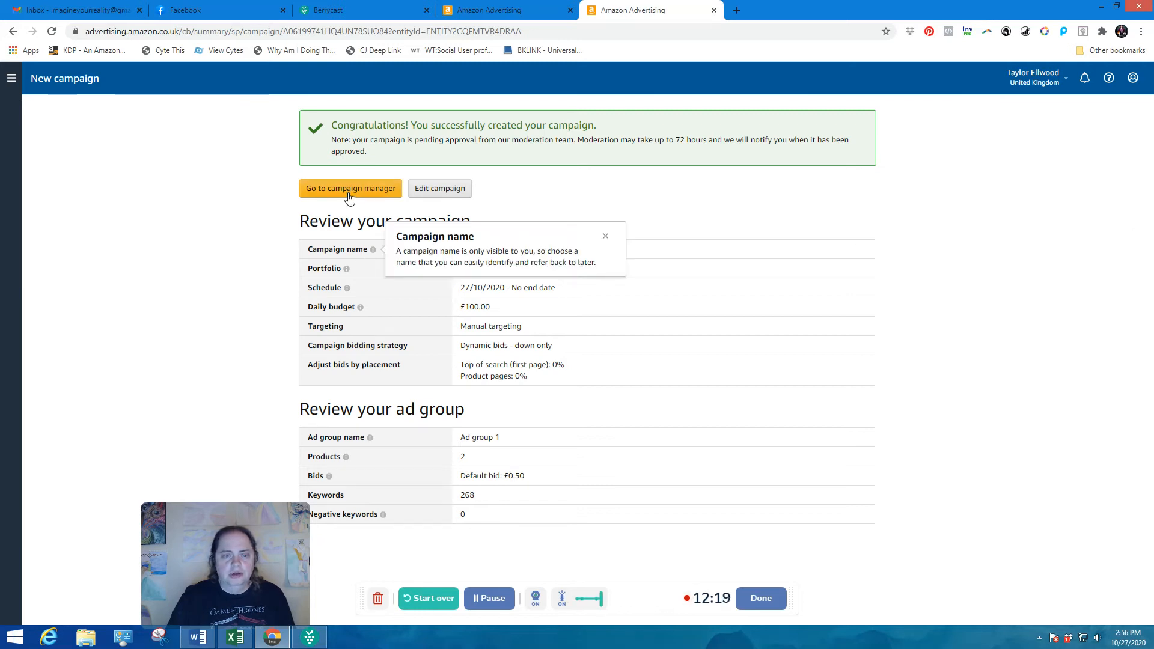
# Step: Go to the campaign manager and open the campaign "walk with spirits series 10/27 PB"
pyautogui.moveTo(342, 459)
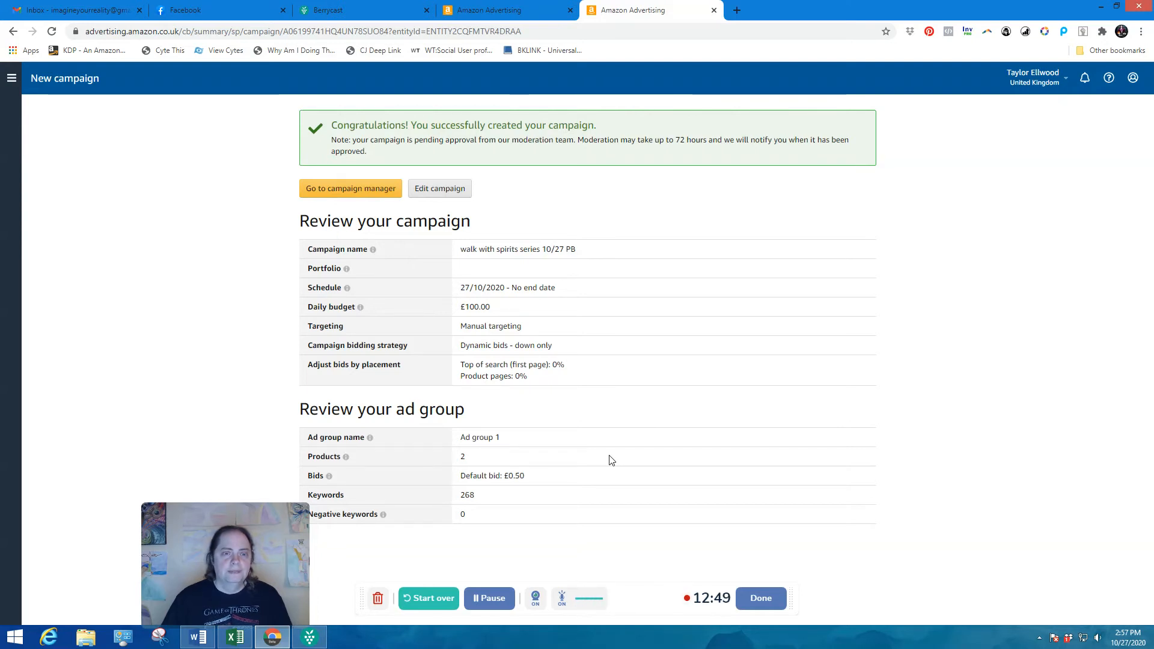
pyautogui.click(378, 188)
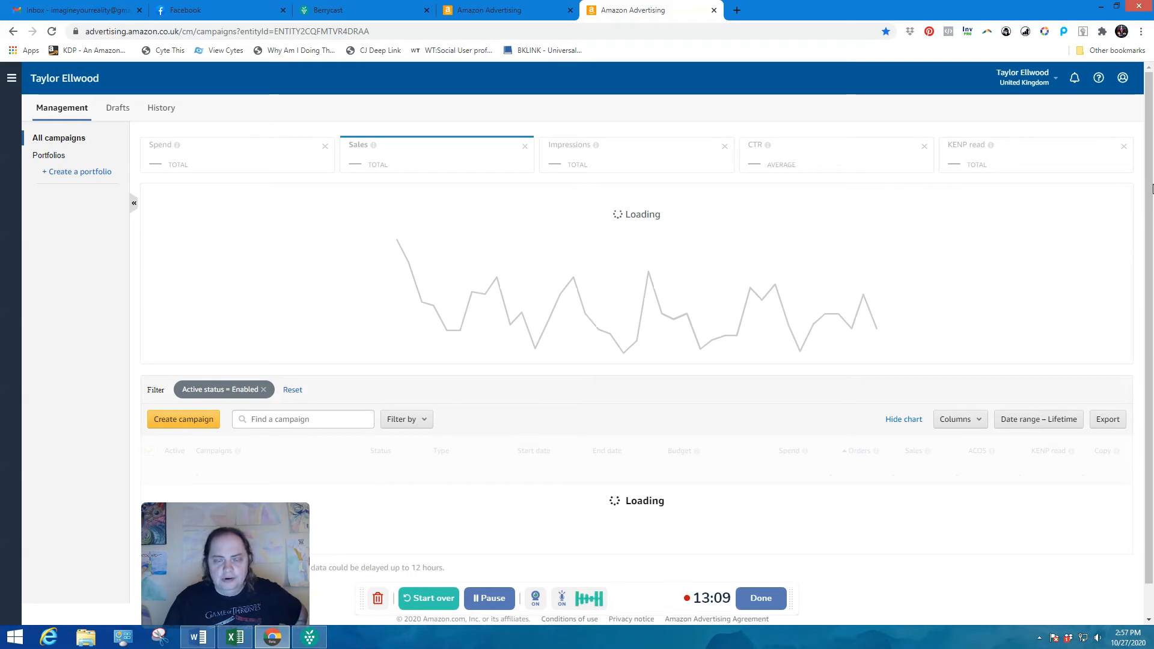
pyautogui.scroll(-1, 1149, 320)
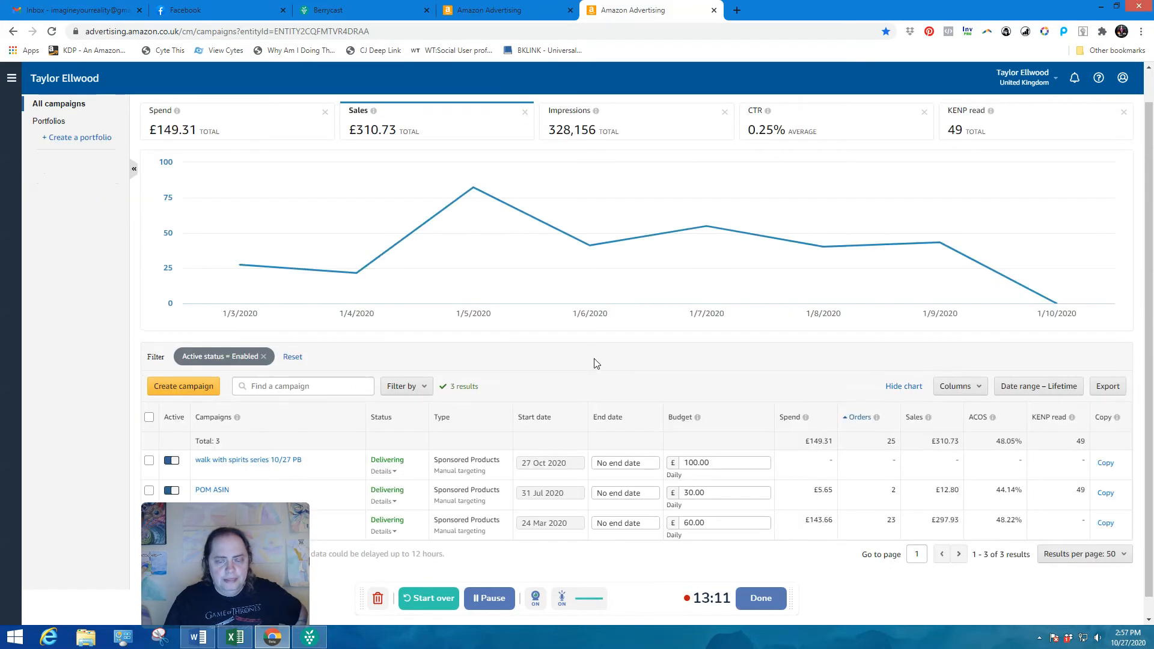
pyautogui.click(256, 461)
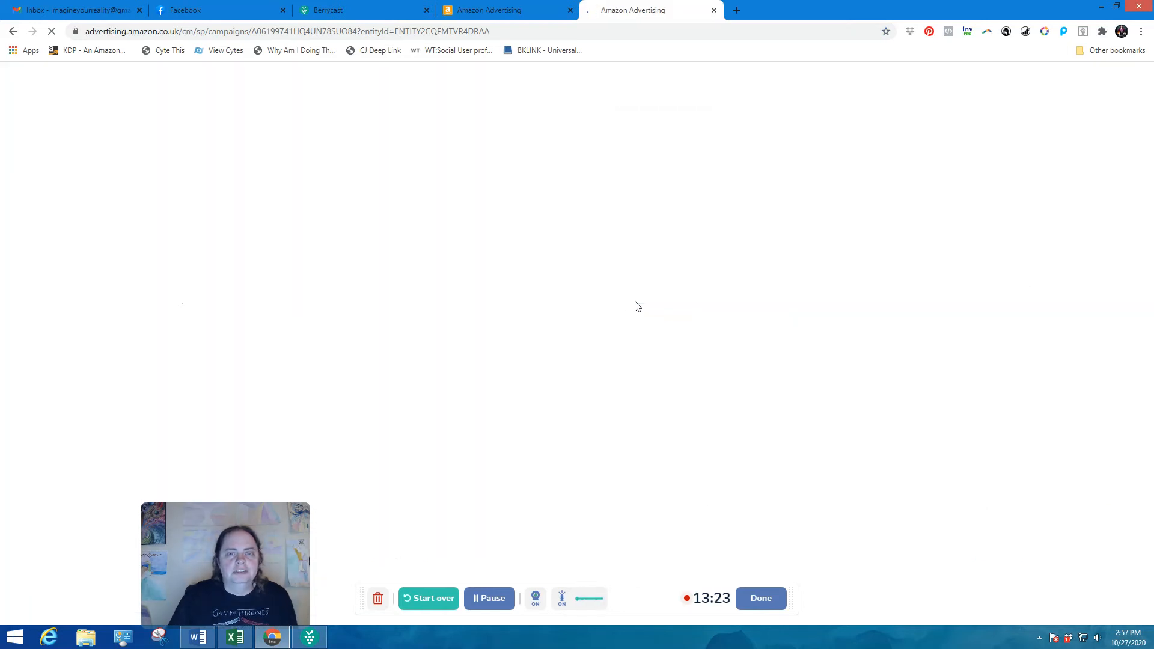
pyautogui.moveTo(206, 516); pyautogui.dragTo(1052, 119)
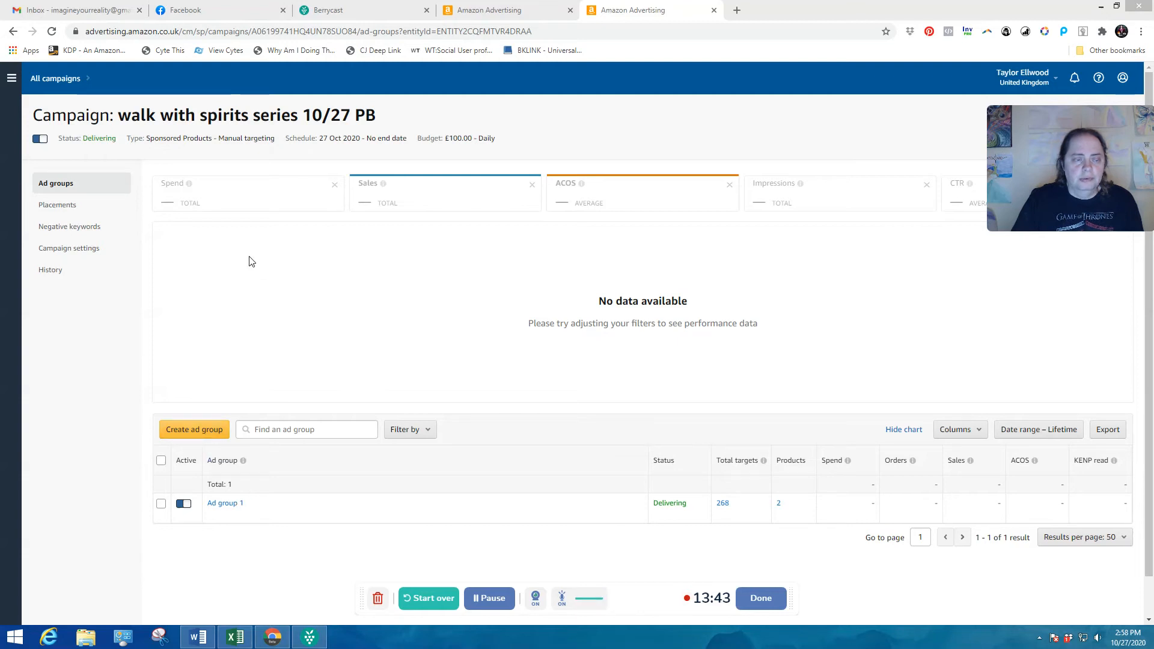
# Step: Review the campaign's placements, negative keywords, campaign settings and history
pyautogui.click(70, 208)
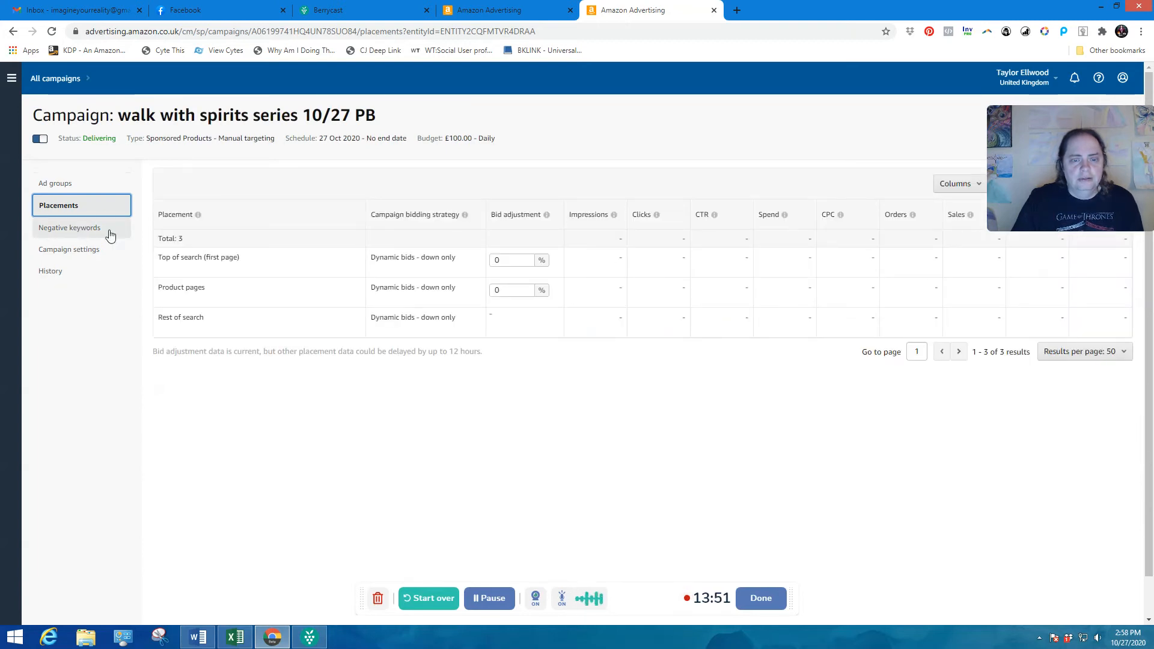
pyautogui.click(80, 234)
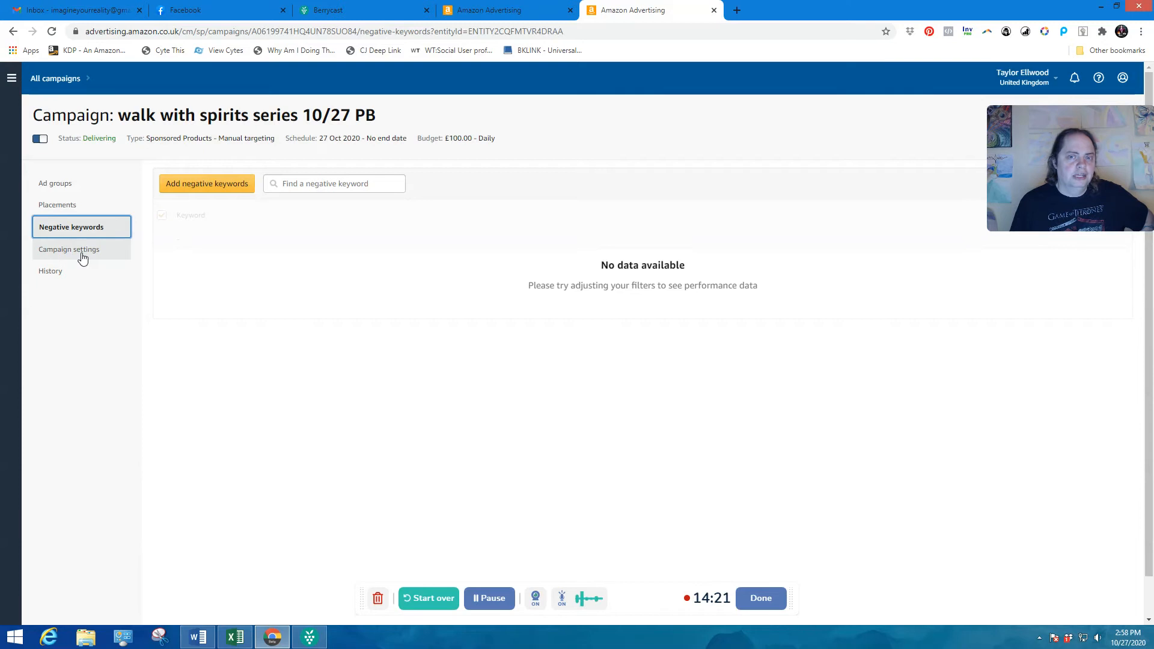
pyautogui.click(82, 258)
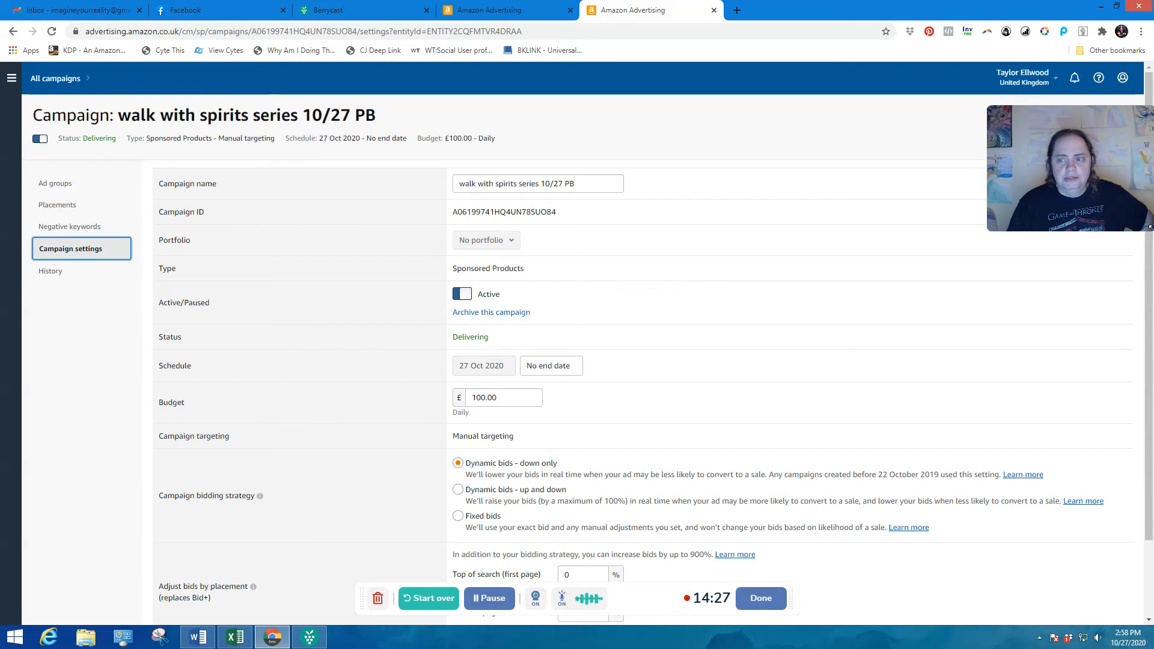
pyautogui.scroll(-2, 628, 378)
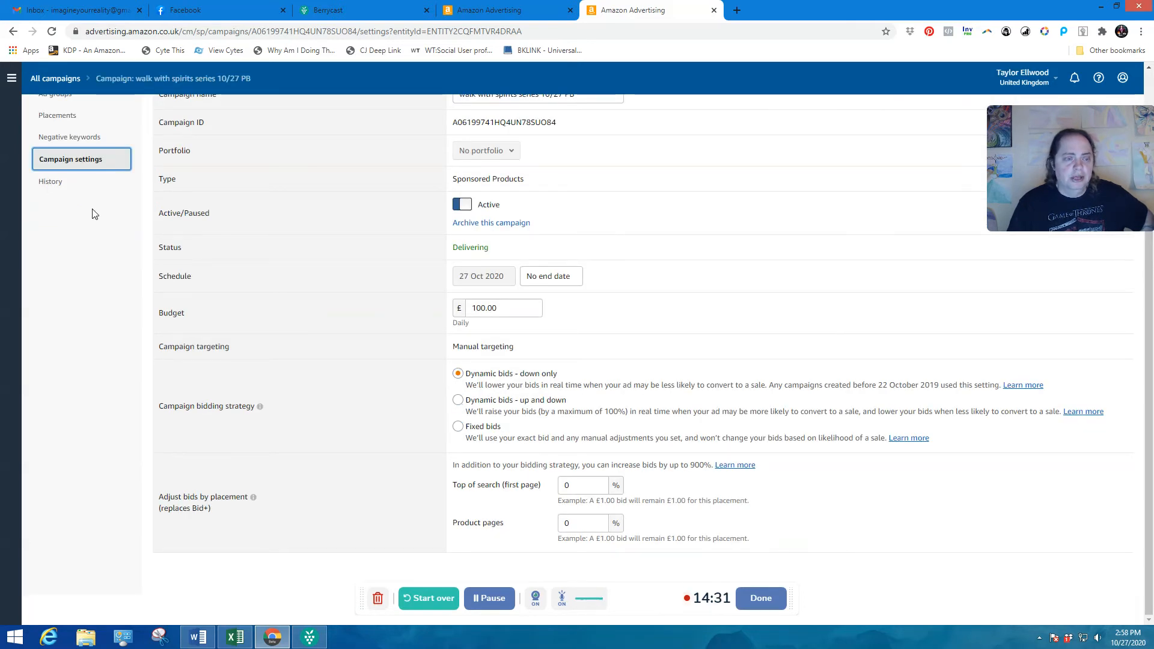
pyautogui.click(51, 181)
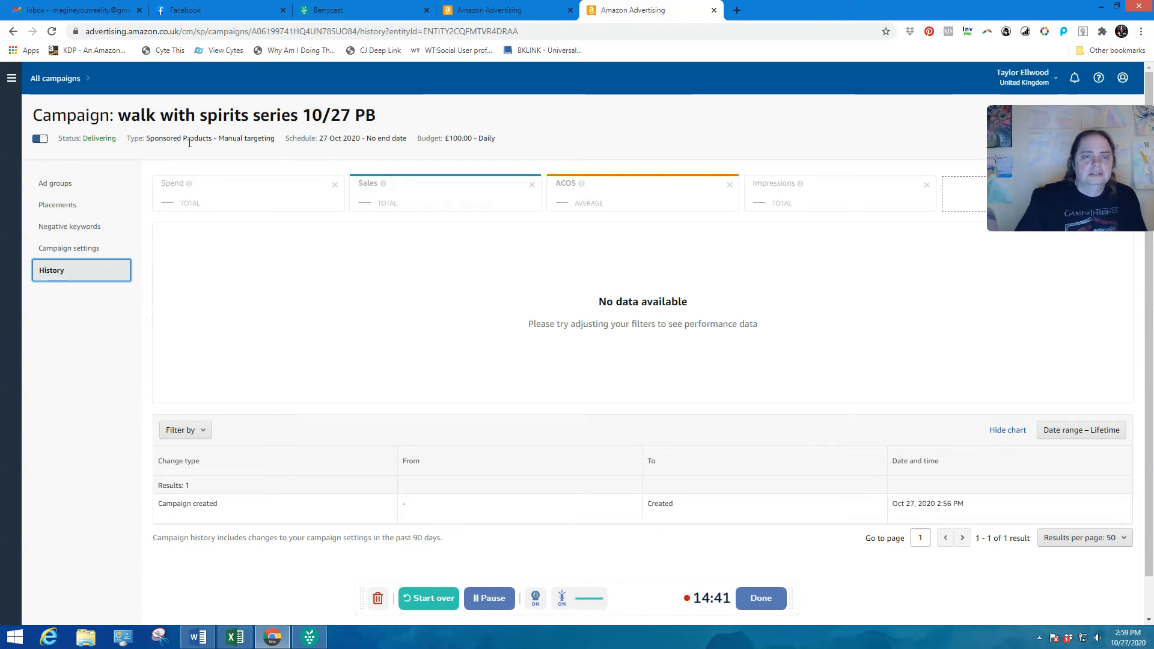
# Step: Open Ad group 1 from the campaign's ad groups and view the keywords it targets
pyautogui.click(58, 184)
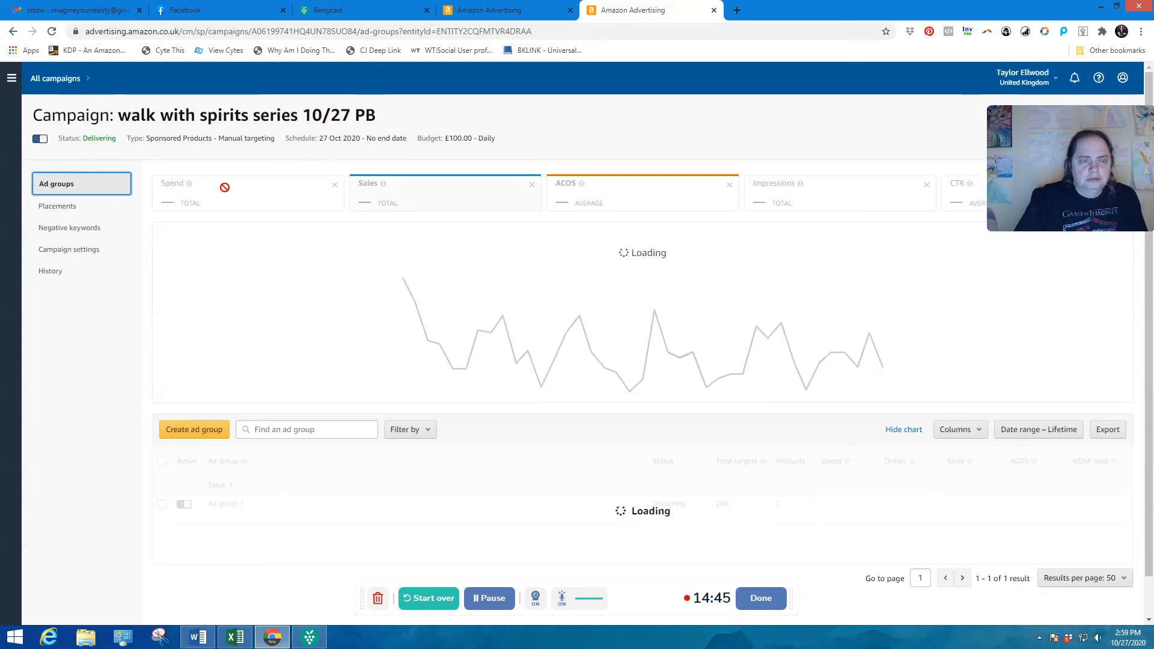
pyautogui.click(220, 507)
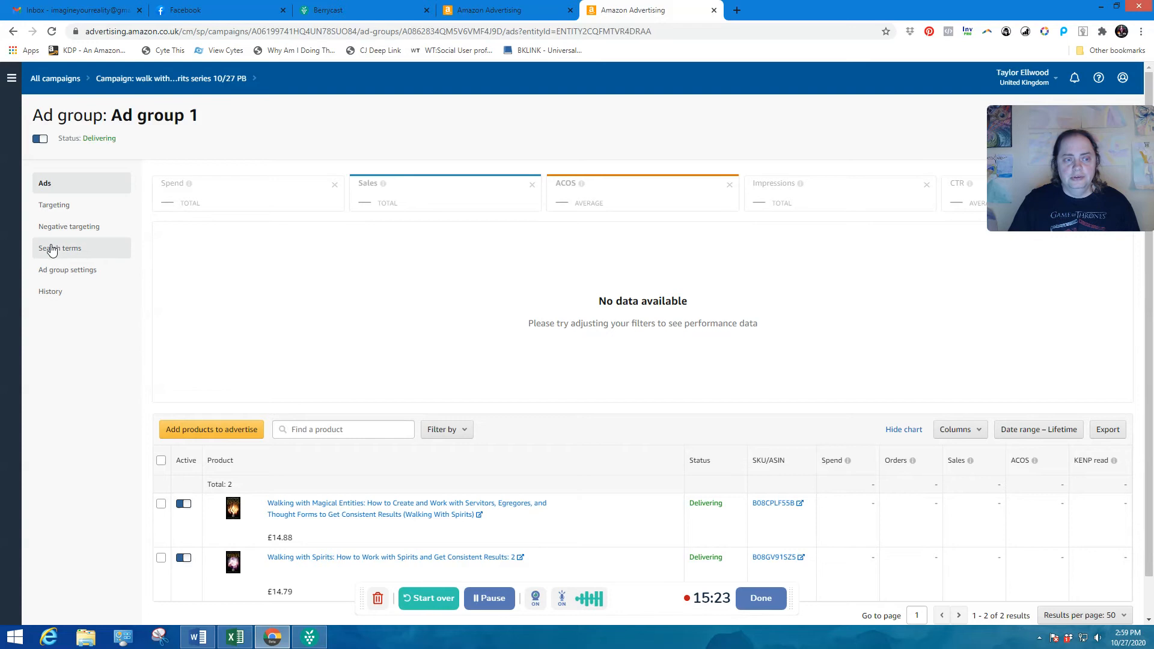
pyautogui.click(53, 207)
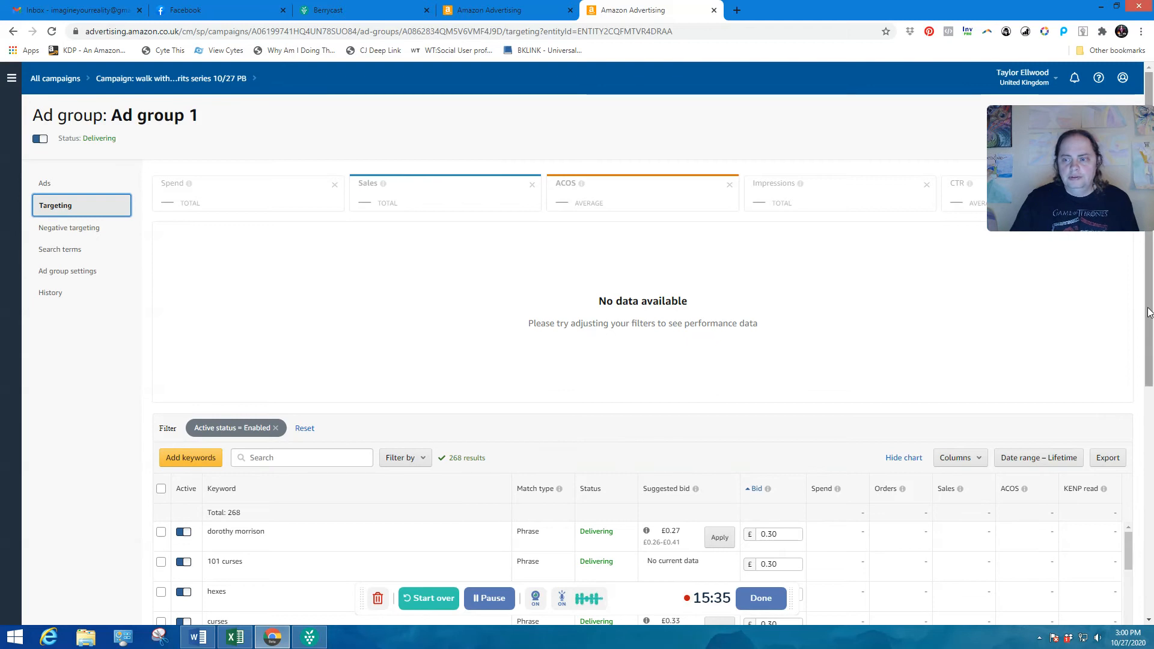
pyautogui.scroll(-3, 1148, 312)
pyautogui.scroll(-1, 1148, 312)
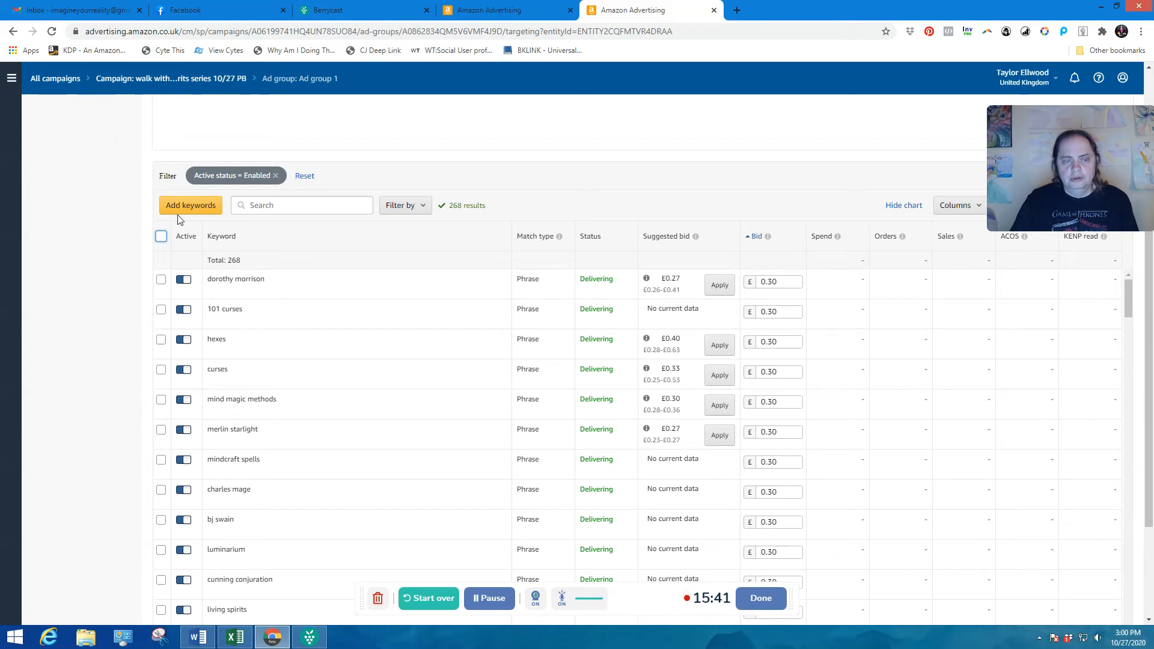
# Step: Select all targeted keywords, open the bulk bid adjustment with the option to set a fixed bid, and cancel it
pyautogui.click(160, 235)
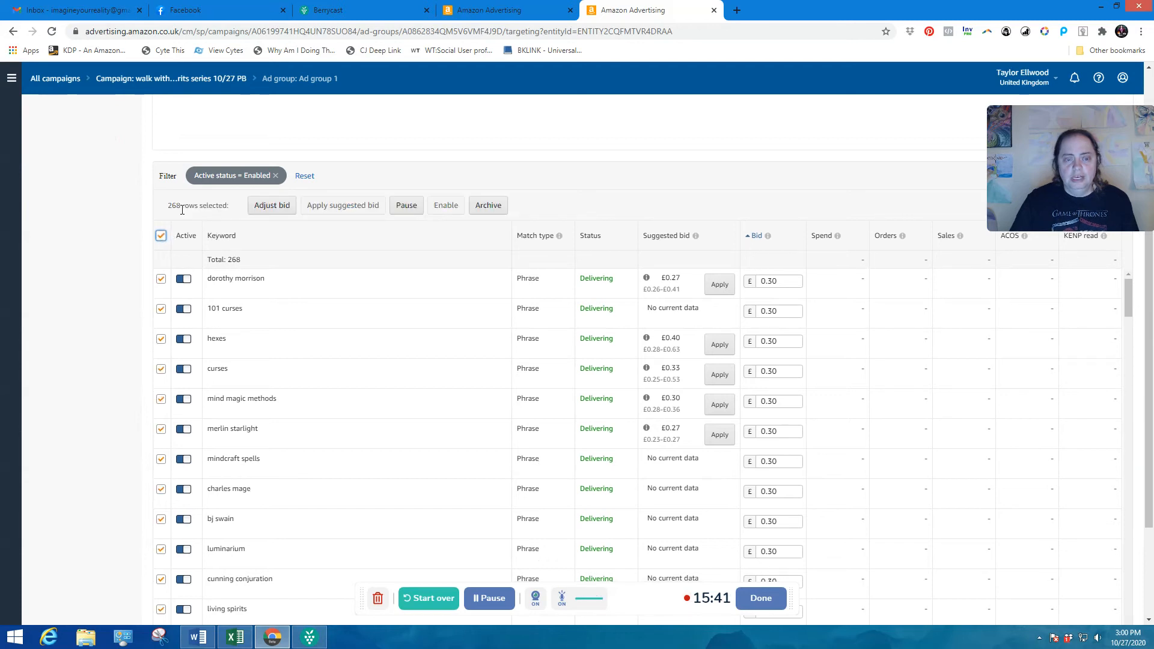
pyautogui.click(287, 210)
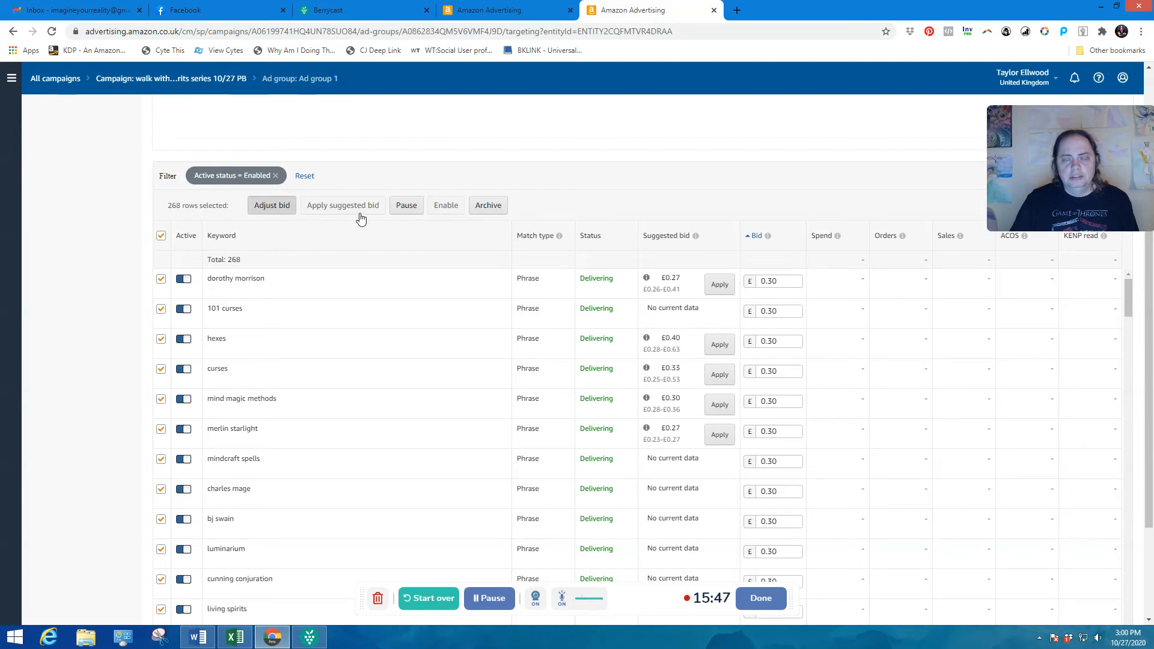
pyautogui.click(366, 205)
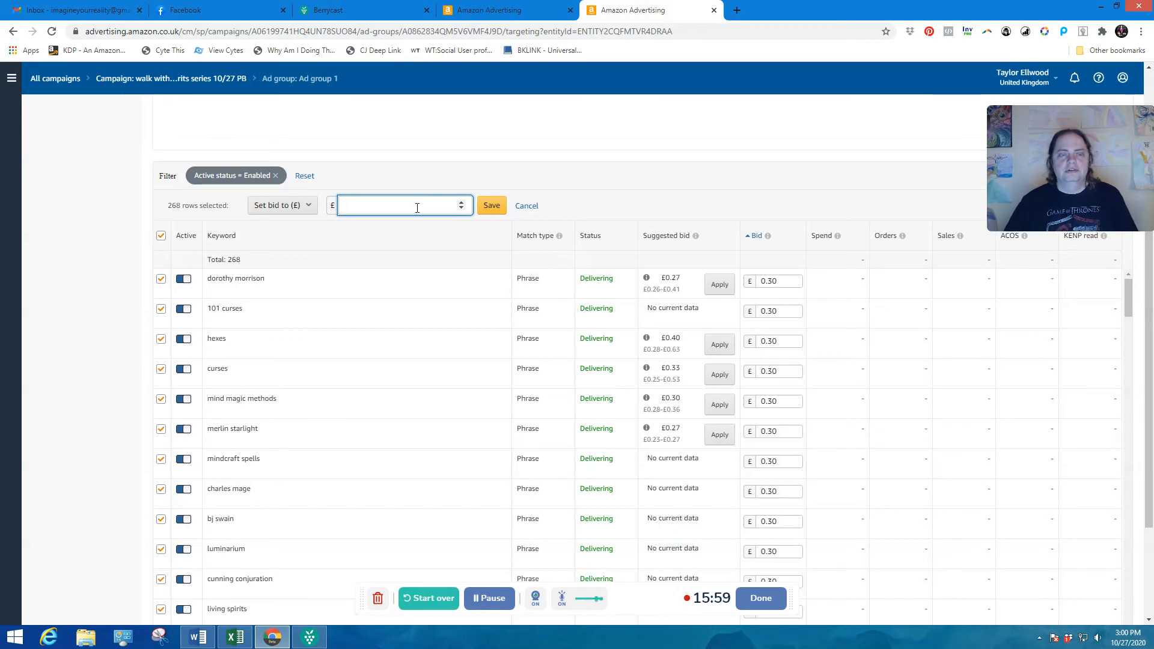
pyautogui.click(525, 207)
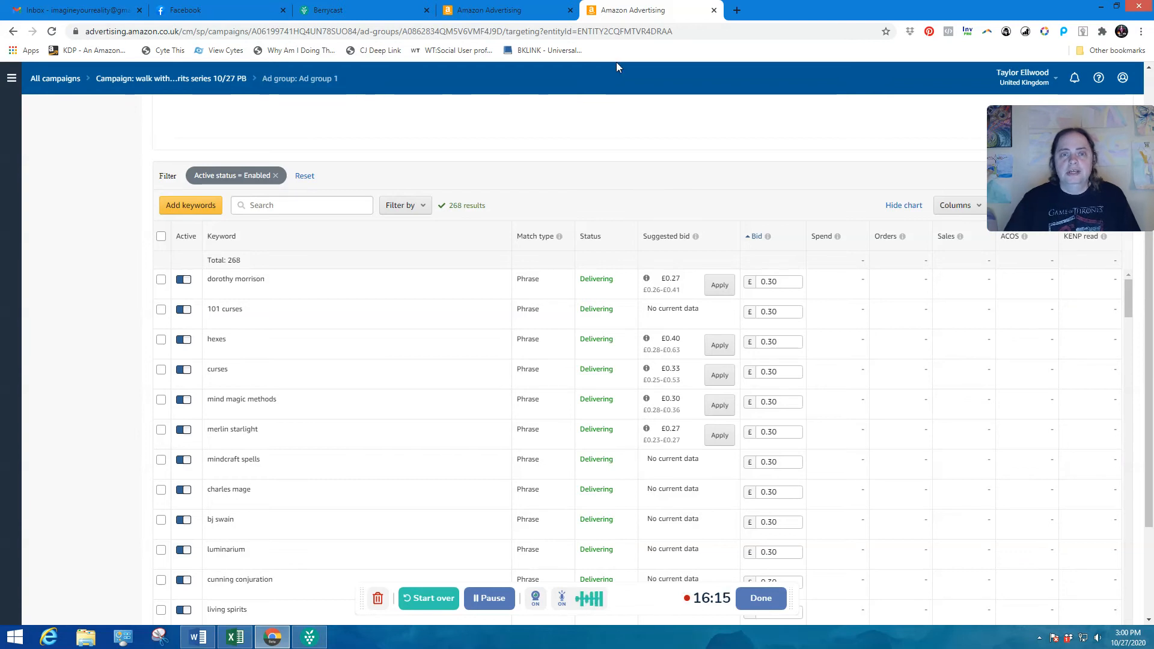
# Step: Switch to the United States advertising account and start a new Sponsored Products campaign
pyautogui.click(528, 15)
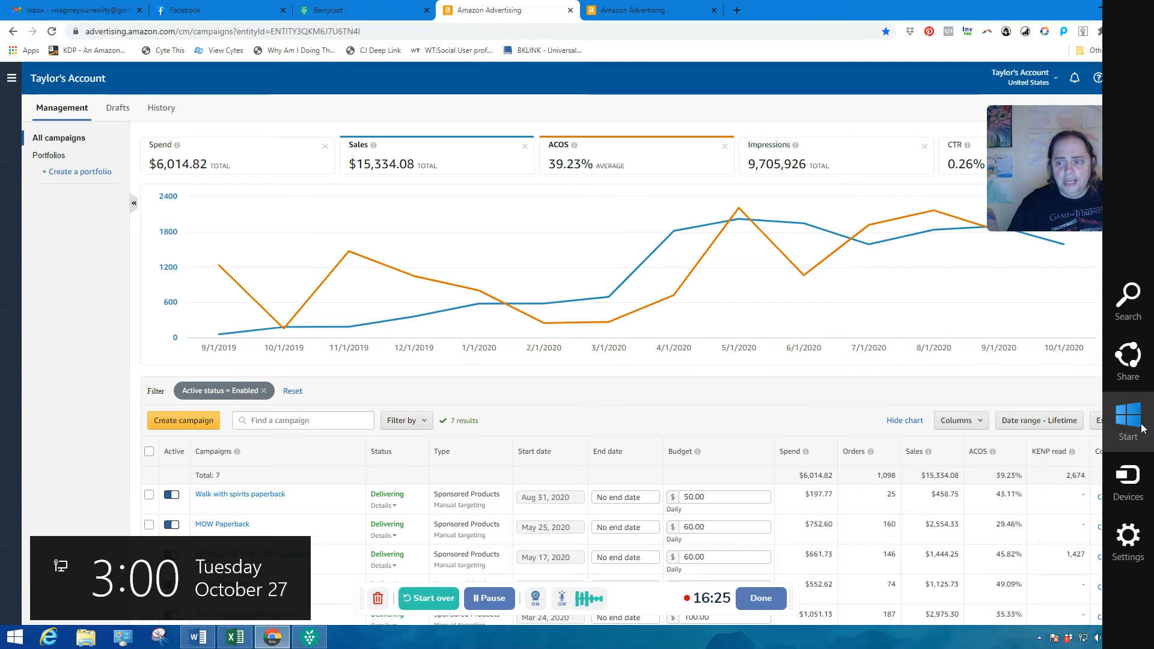
pyautogui.scroll(-3, 1151, 393)
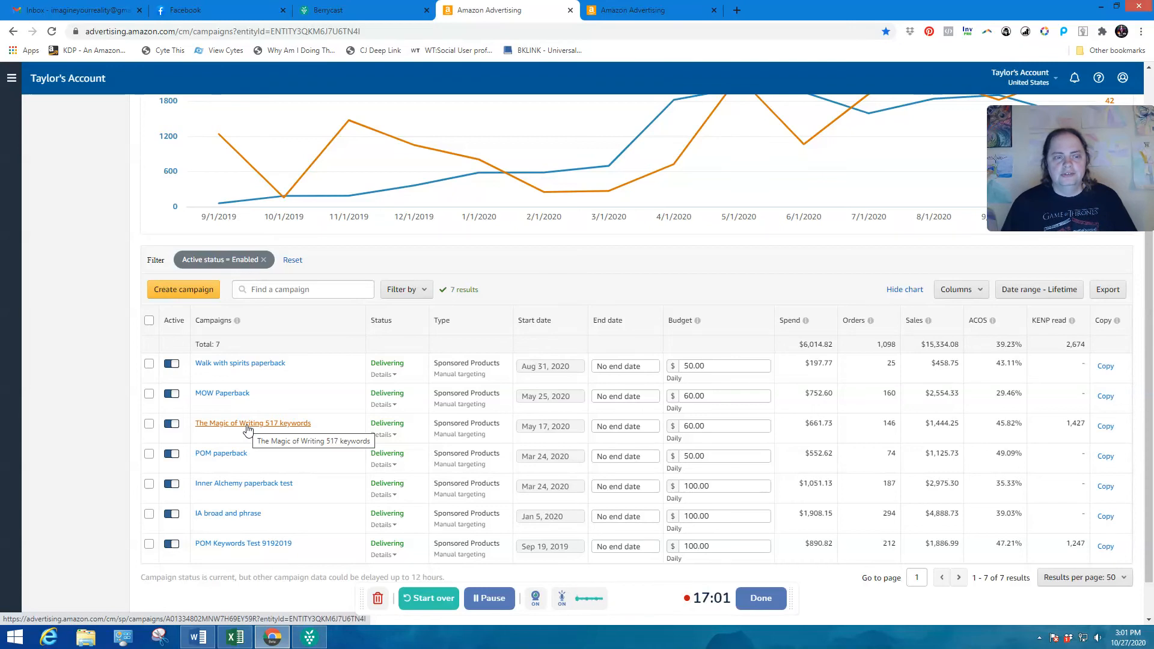
pyautogui.click(190, 294)
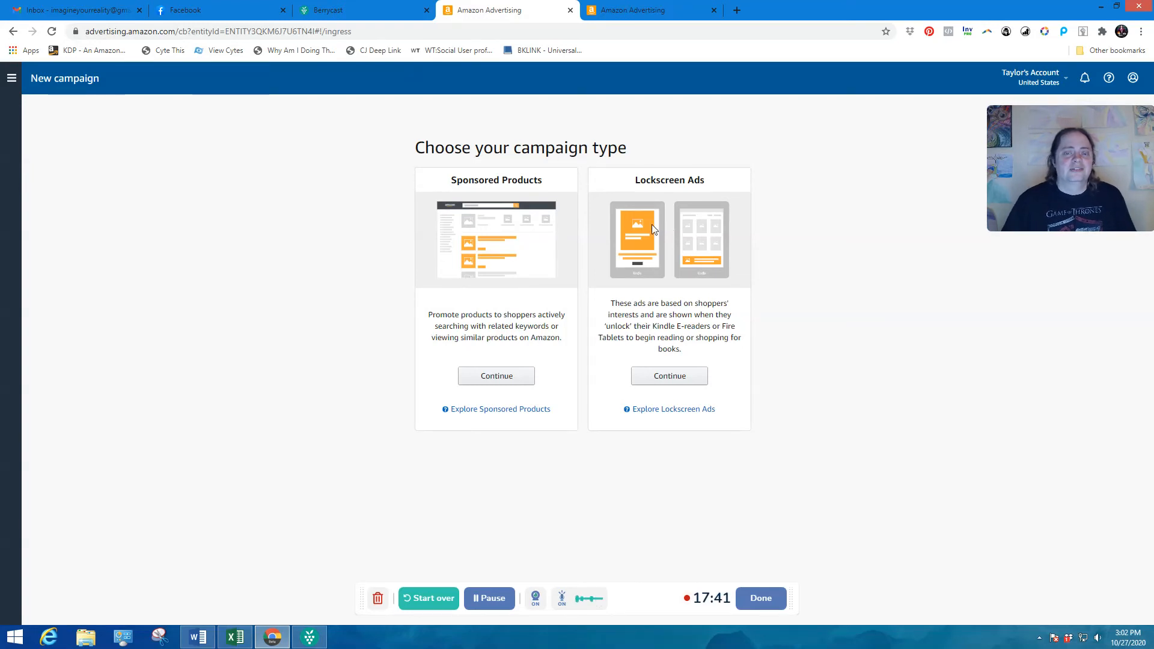
pyautogui.click(526, 373)
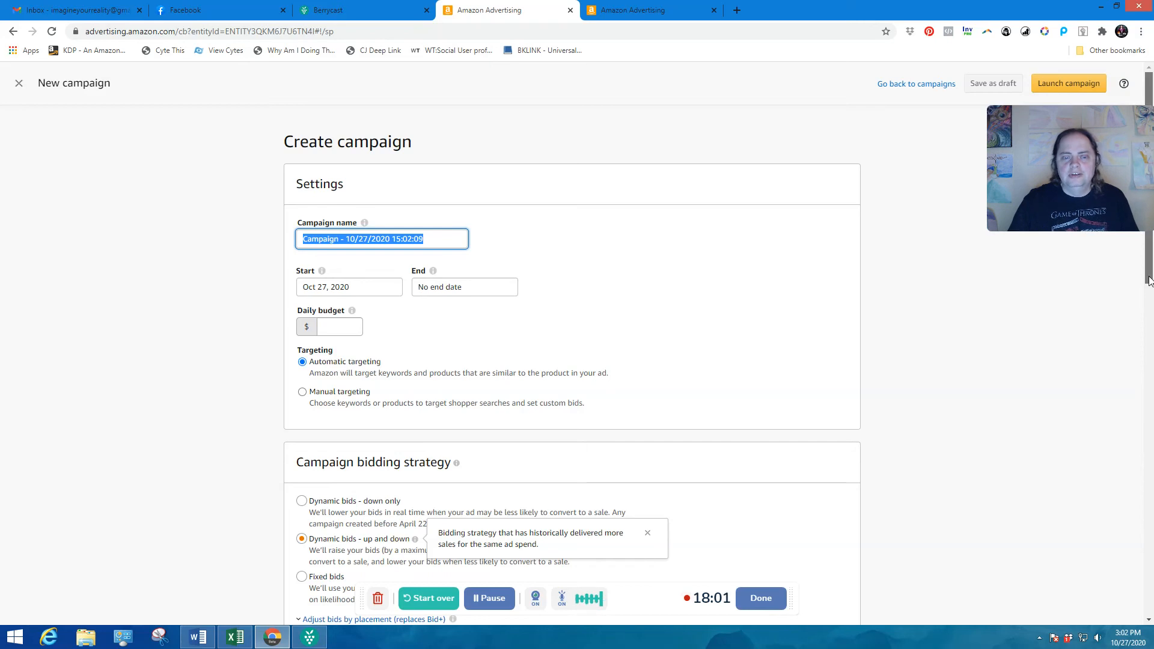
# Step: Browse the books available to advertise in the new campaign's Products section
pyautogui.moveTo(1150, 280); pyautogui.dragTo(1149, 432)
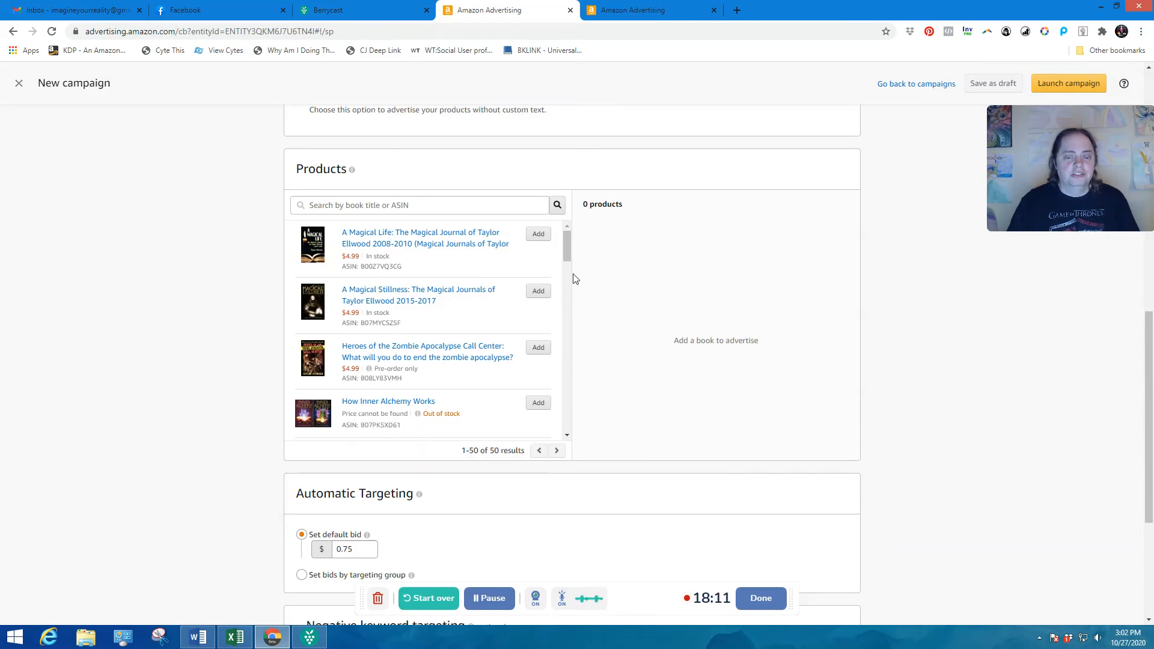
pyautogui.moveTo(568, 258); pyautogui.dragTo(569, 298)
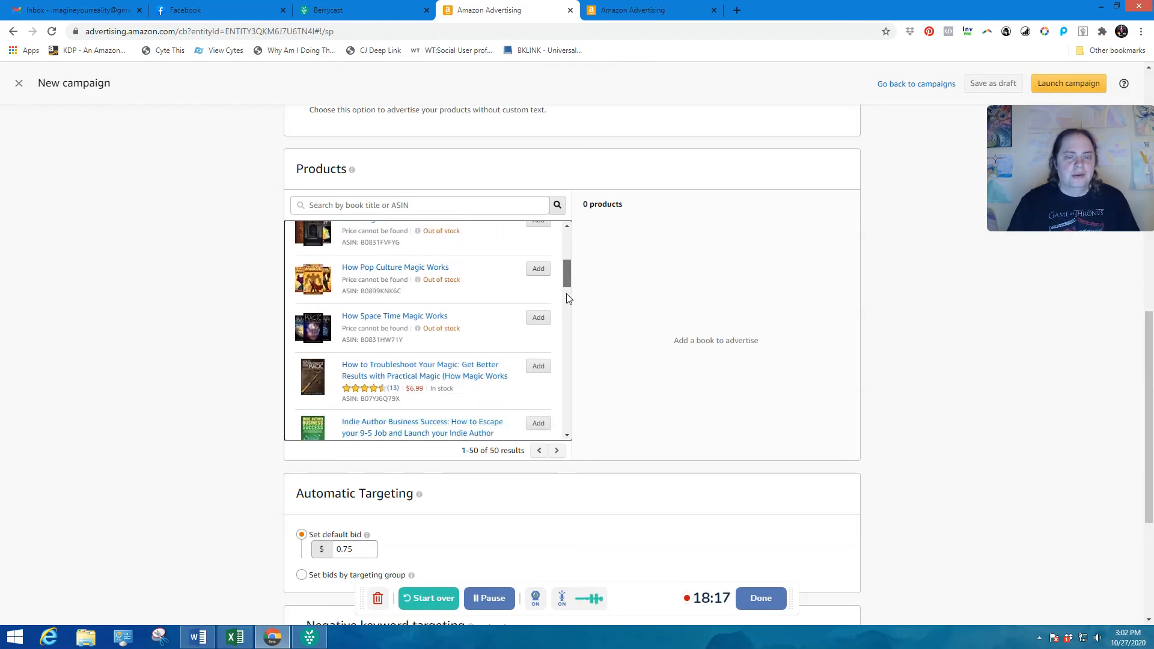
pyautogui.scroll(-2, 568, 303)
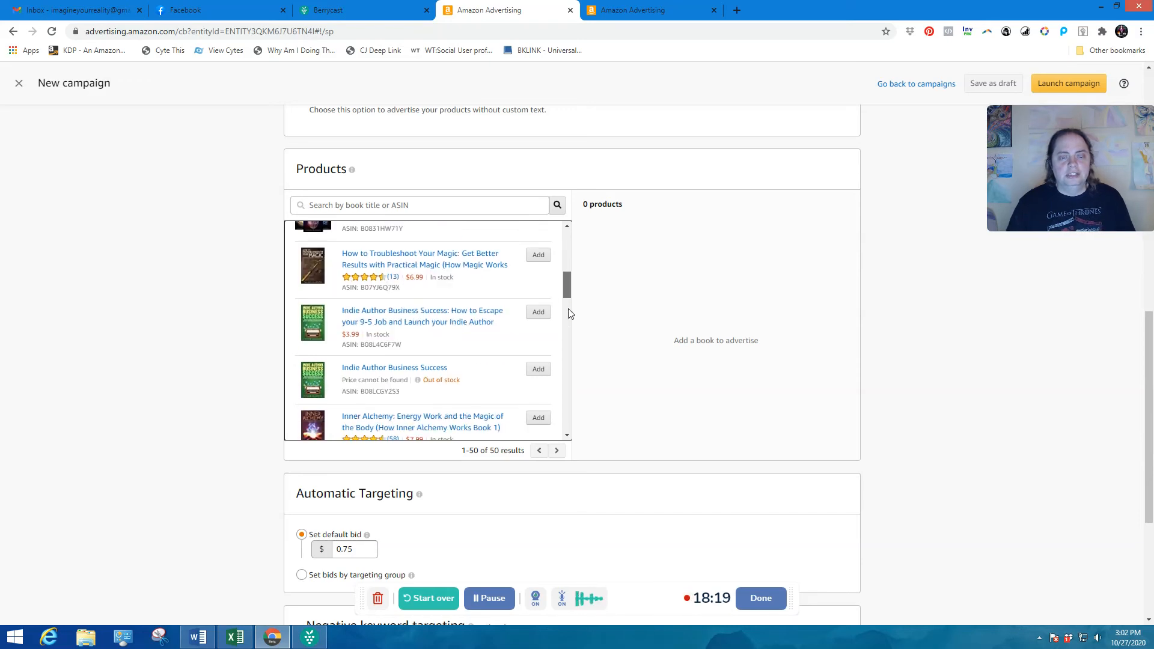
pyautogui.scroll(-3, 569, 327)
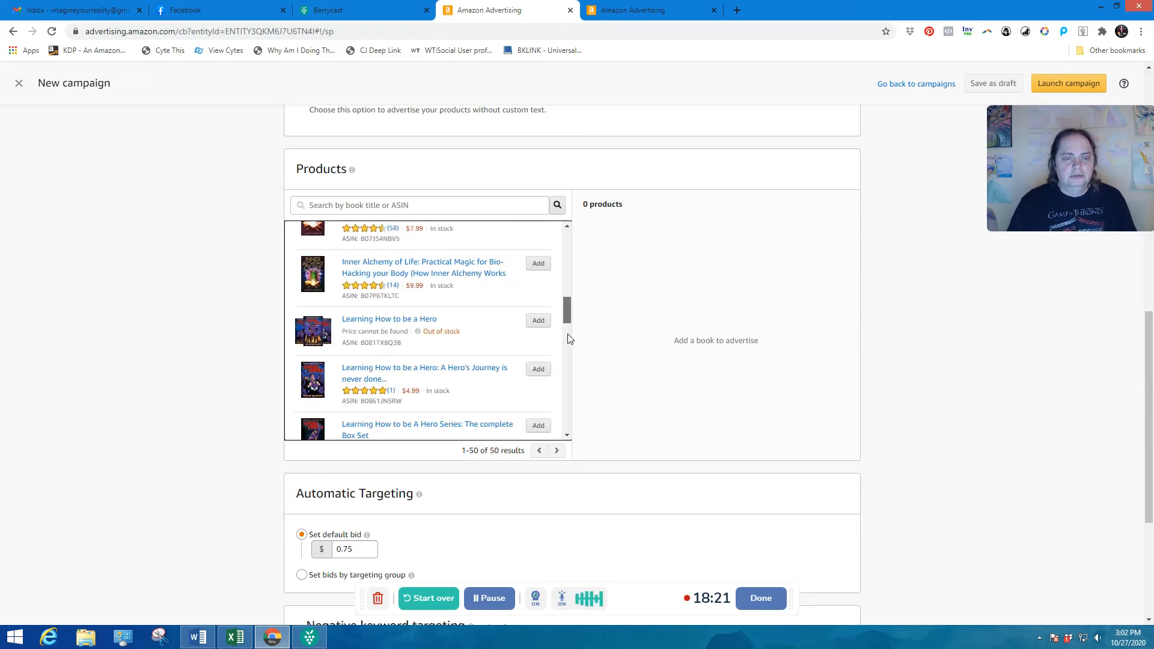
pyautogui.scroll(-8, 569, 340)
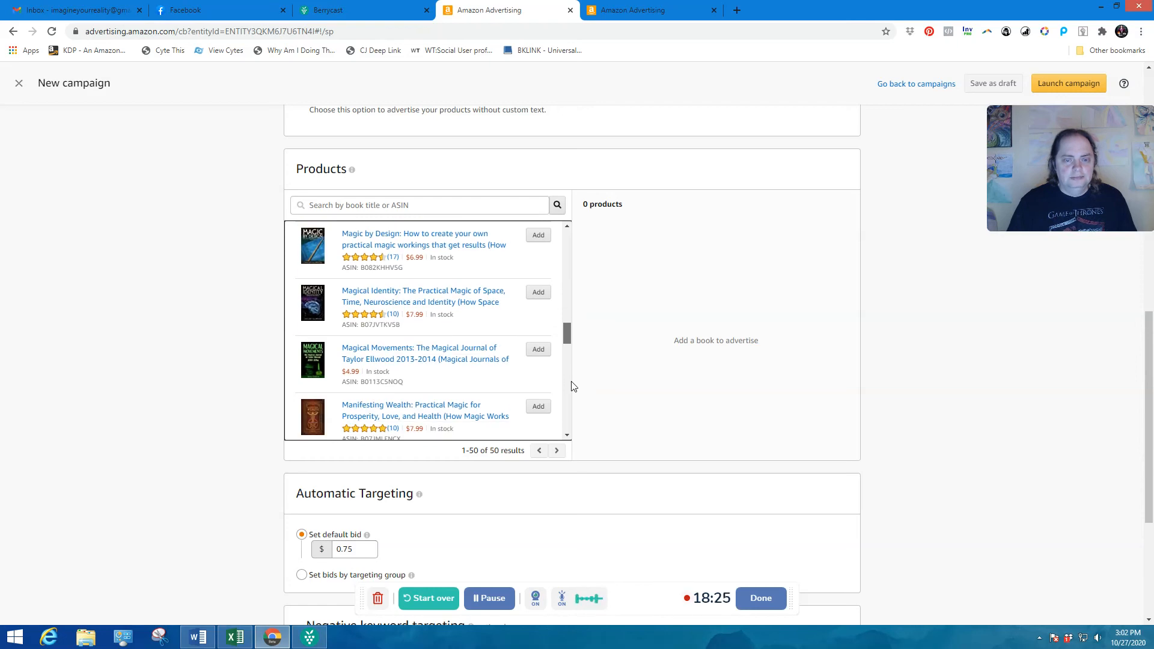
pyautogui.scroll(-1, 572, 386)
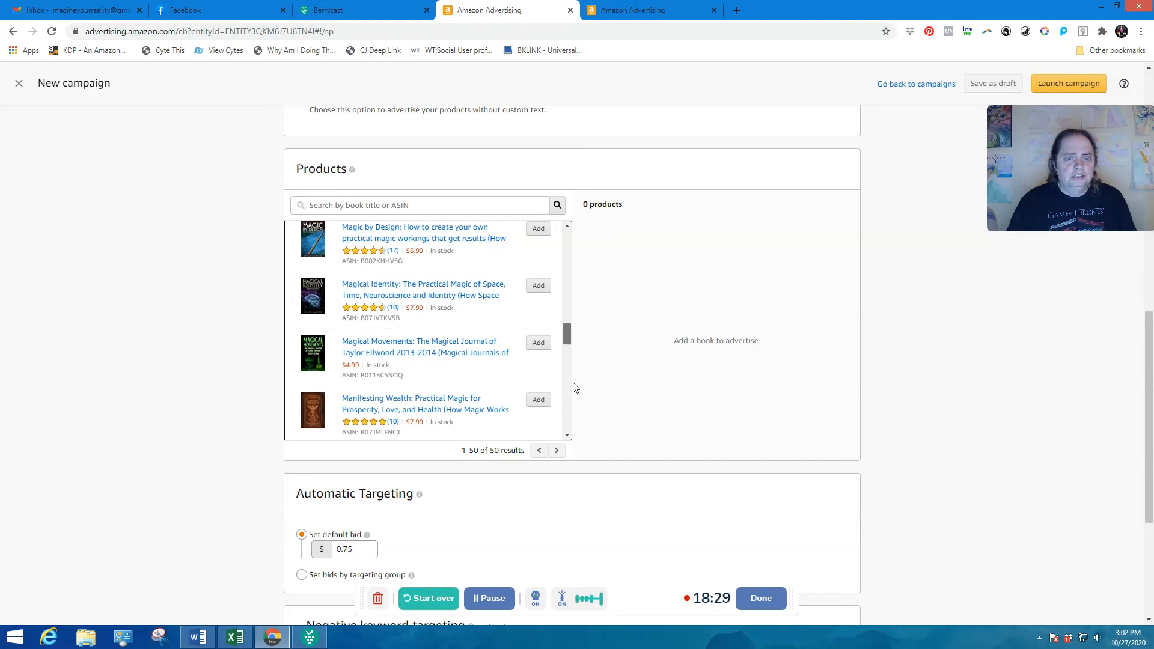
pyautogui.scroll(-10, 573, 388)
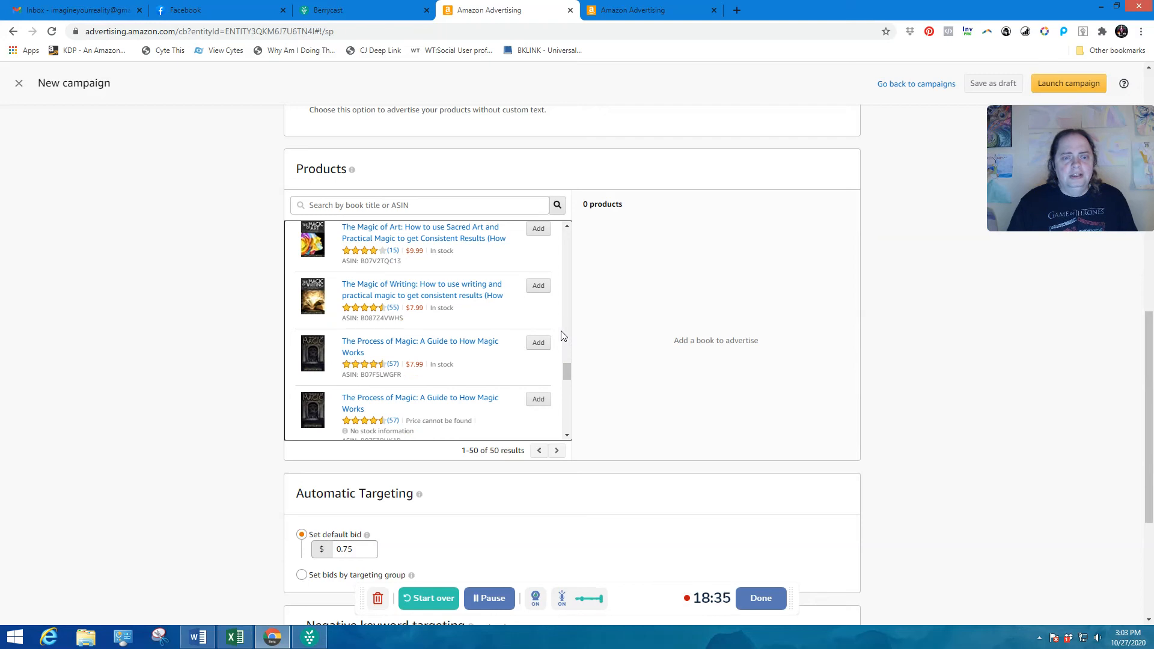
pyautogui.moveTo(565, 370); pyautogui.dragTo(566, 371)
pyautogui.scroll(-5, 565, 380)
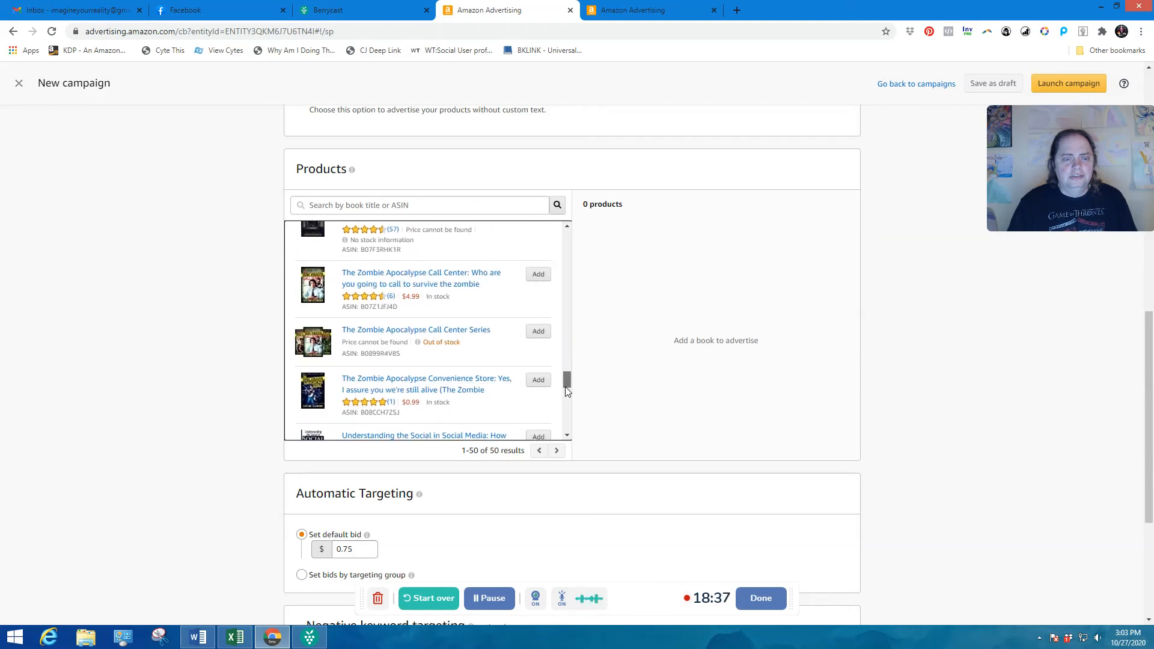
pyautogui.scroll(-3, 566, 402)
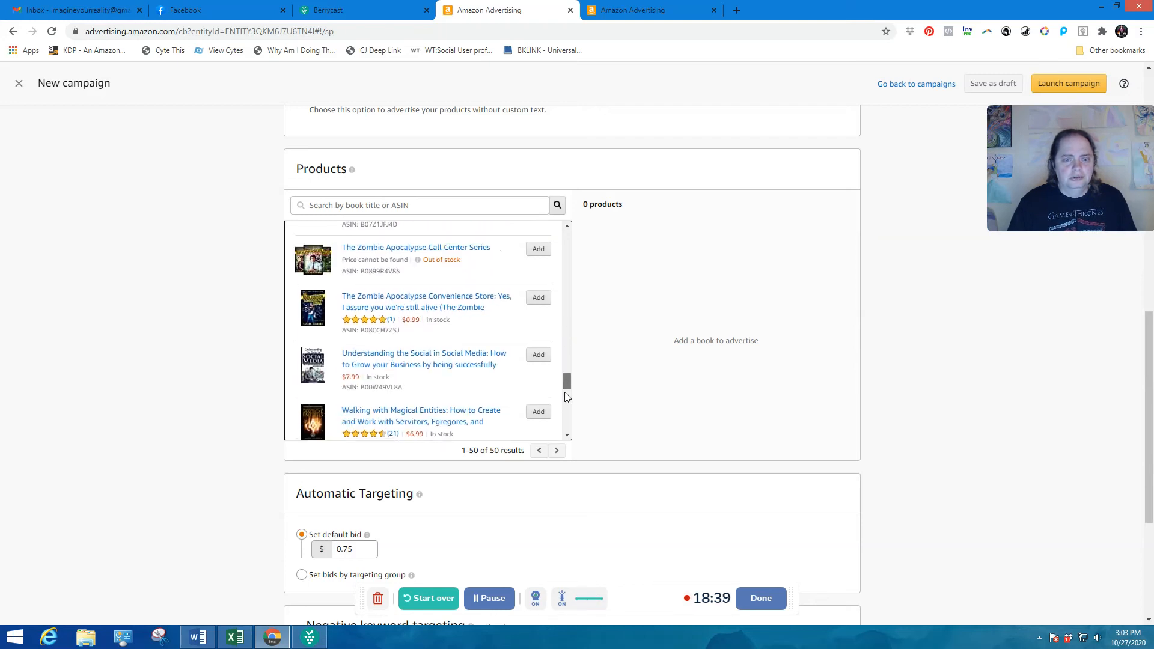
pyautogui.scroll(-1, 570, 406)
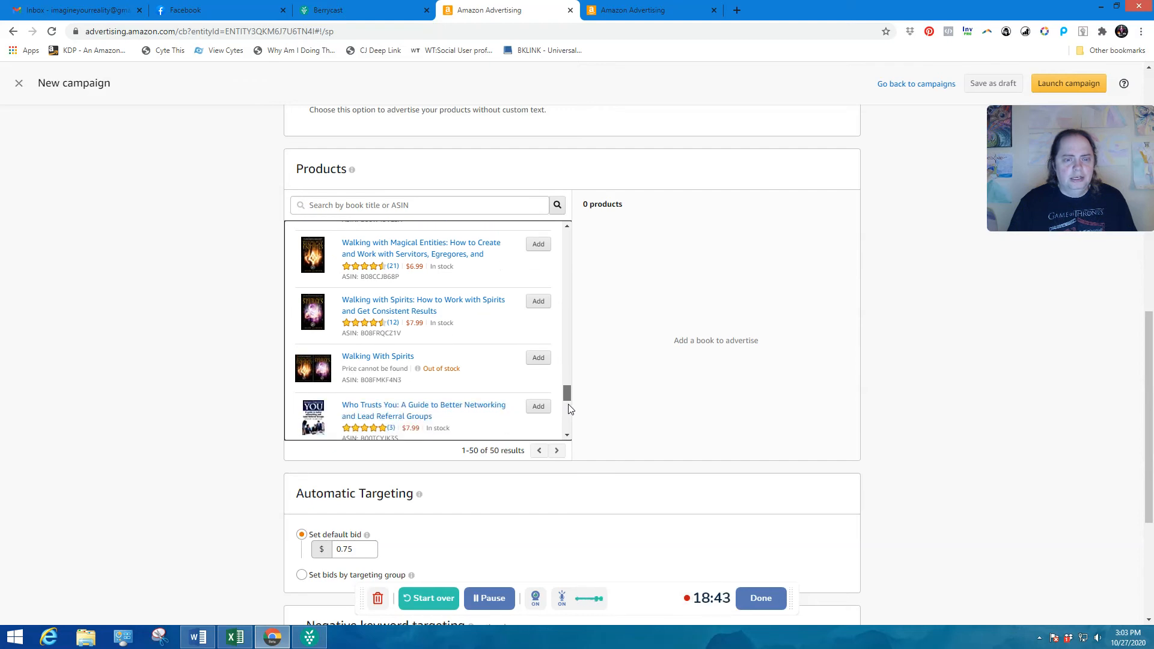
pyautogui.scroll(-1, 570, 410)
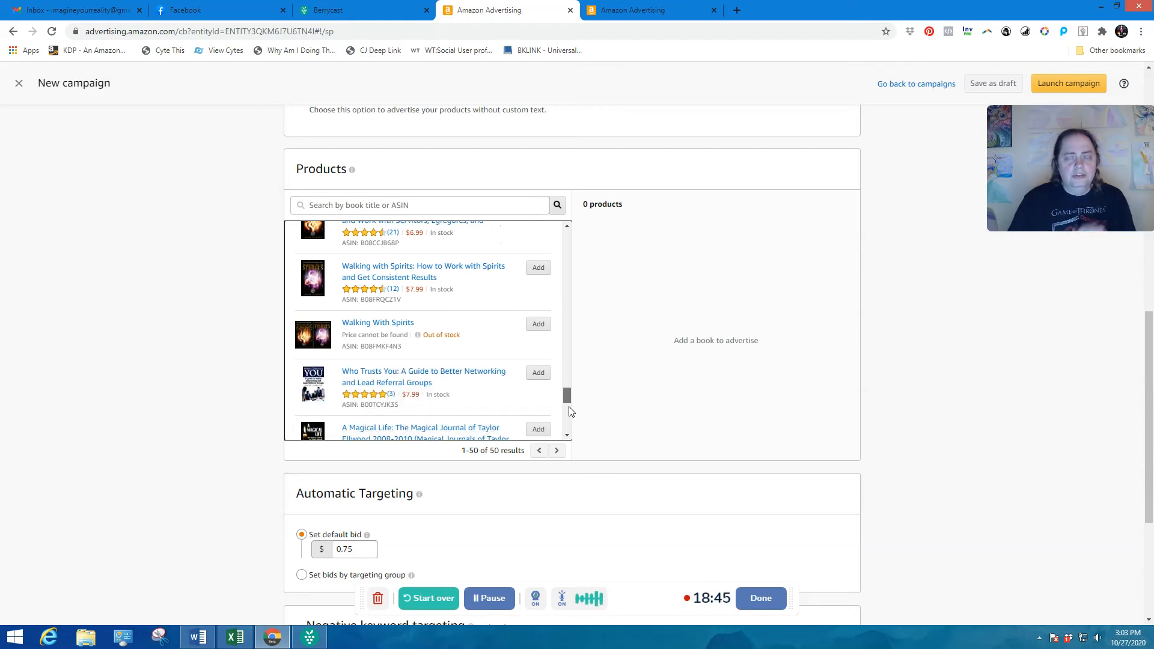
pyautogui.scroll(-3, 571, 416)
pyautogui.scroll(-3, 571, 419)
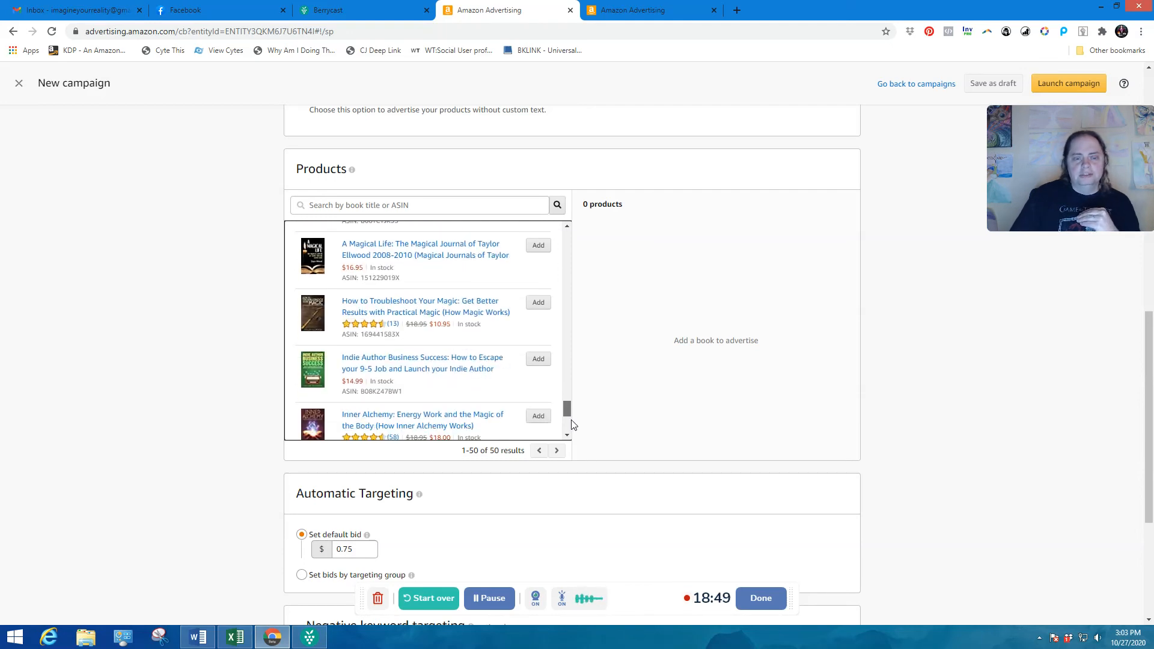
pyautogui.scroll(-2, 571, 424)
pyautogui.scroll(1, 573, 425)
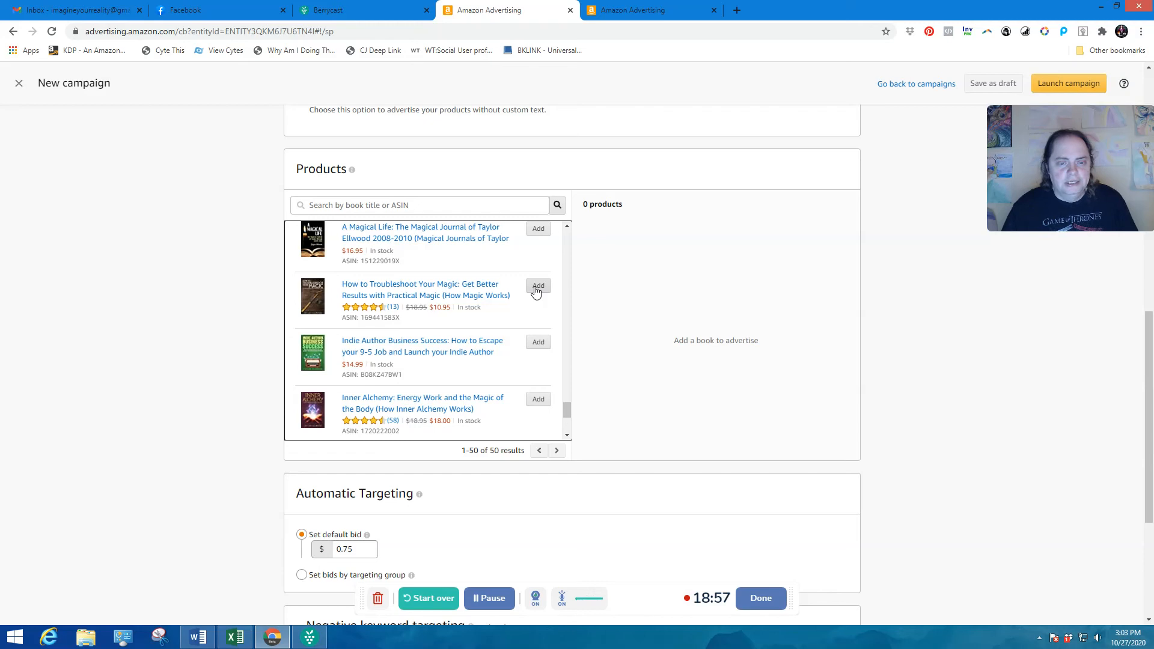
pyautogui.scroll(-2, 567, 409)
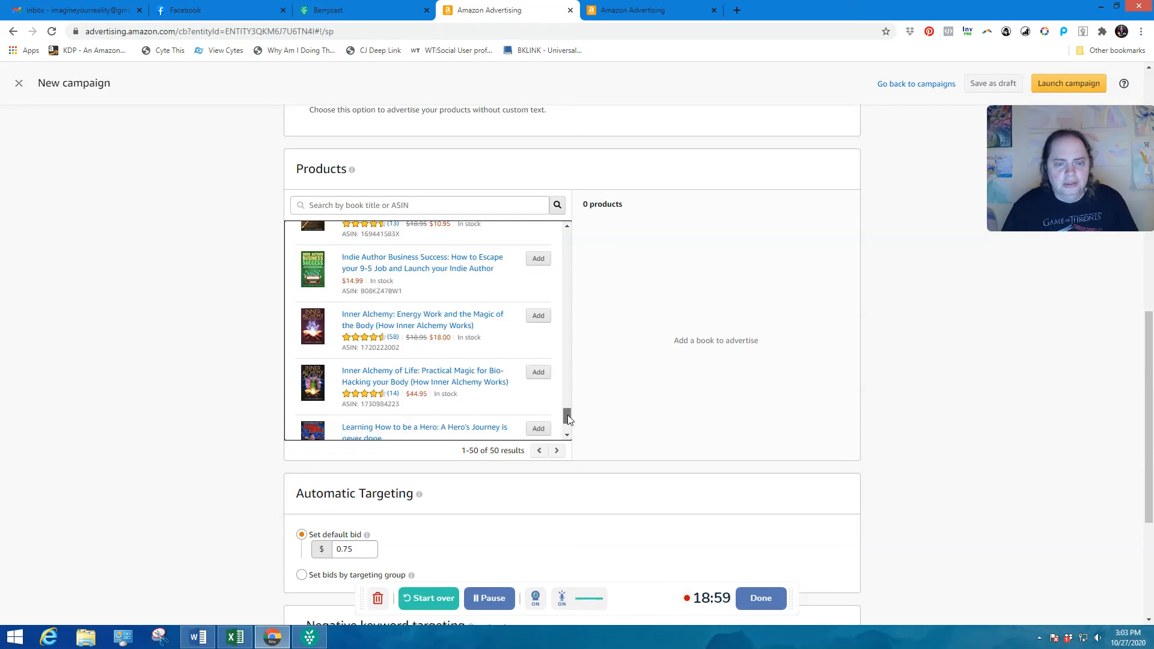
pyautogui.moveTo(568, 415); pyautogui.dragTo(577, 262)
# Step: Search the products for "magic by design" and add the $18.95 edition of Magic by Design to the campaign
pyautogui.click(382, 205)
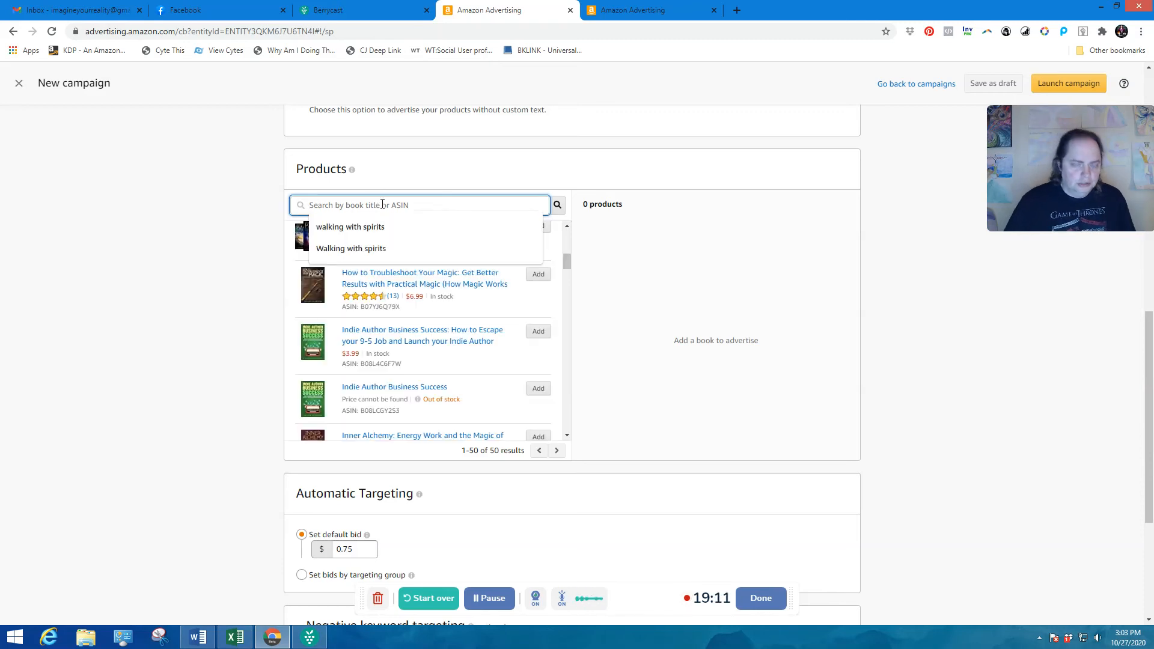
pyautogui.write('magic by design')
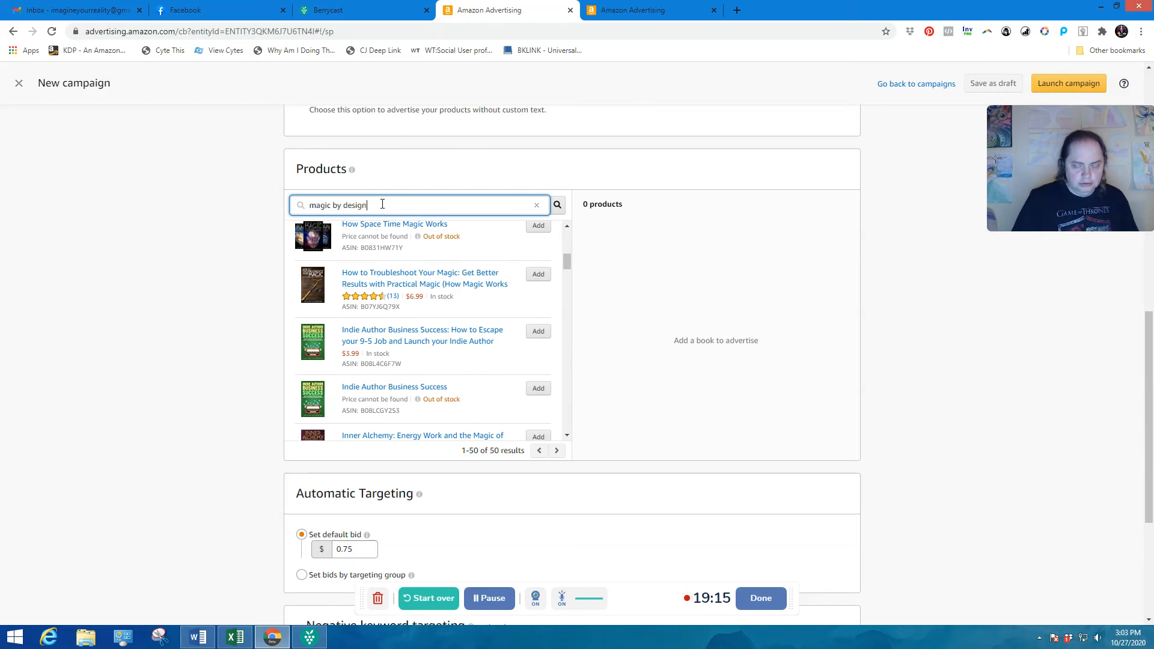
pyautogui.press('Return')
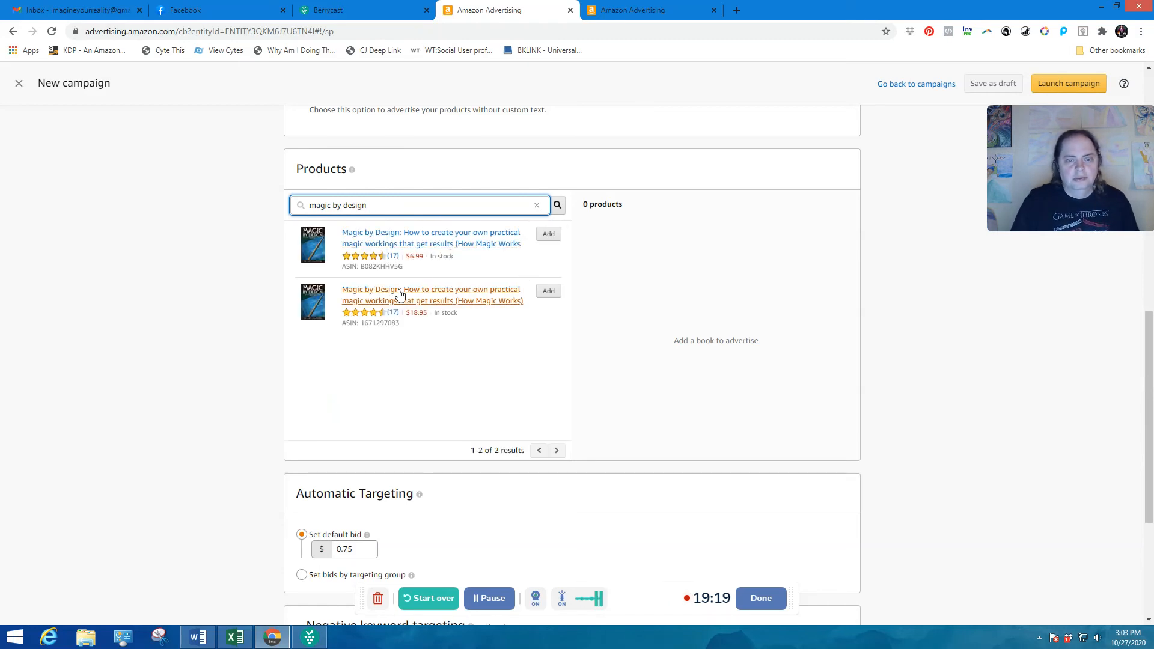
pyautogui.click(548, 294)
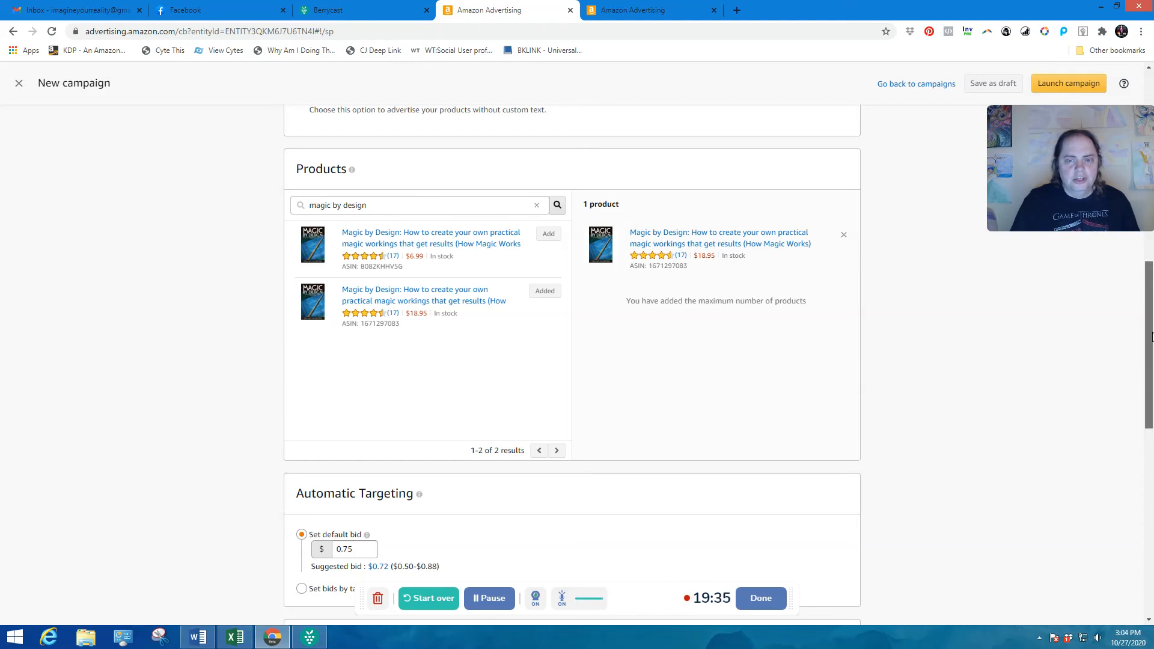
# Step: Name the campaign "Magic by Design 10/27 PB"
pyautogui.moveTo(1151, 336); pyautogui.dragTo(1151, 123)
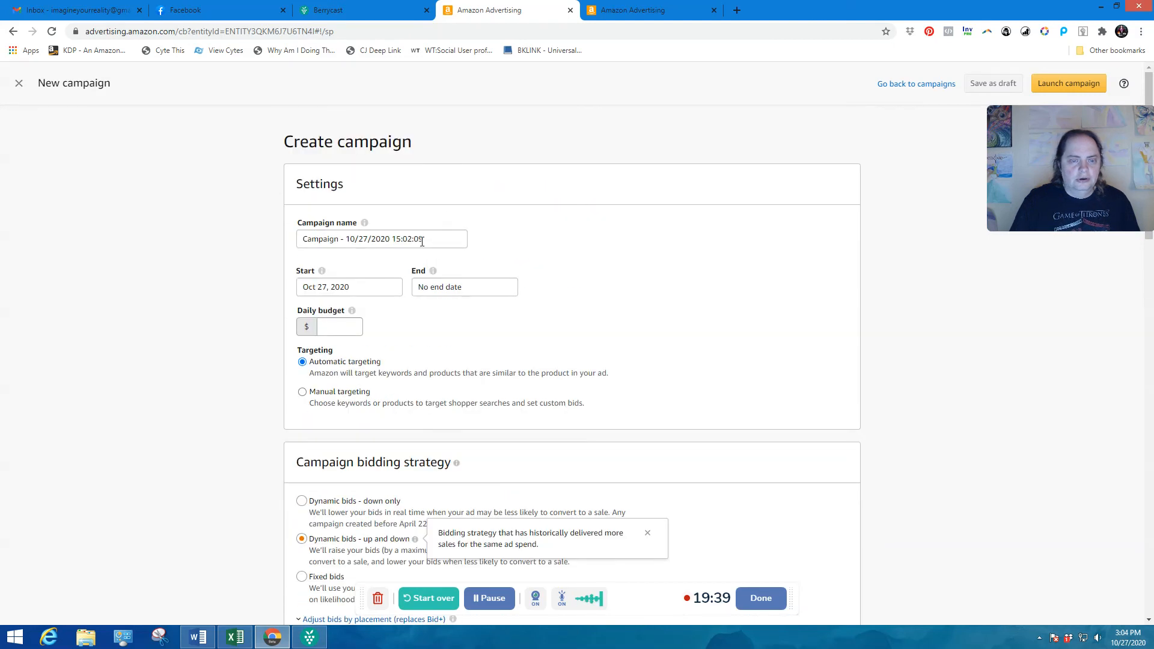
pyautogui.moveTo(422, 241); pyautogui.dragTo(190, 253)
pyautogui.press('BackSpace')
pyautogui.write('Ma')
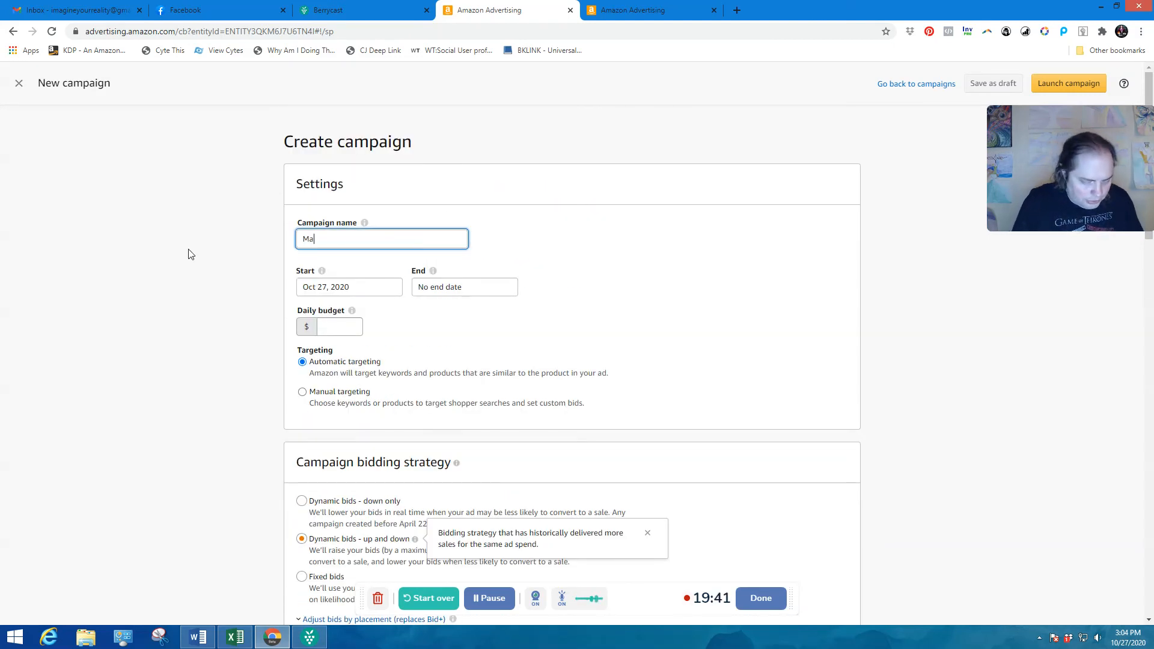
pyautogui.write('gic by Desig')
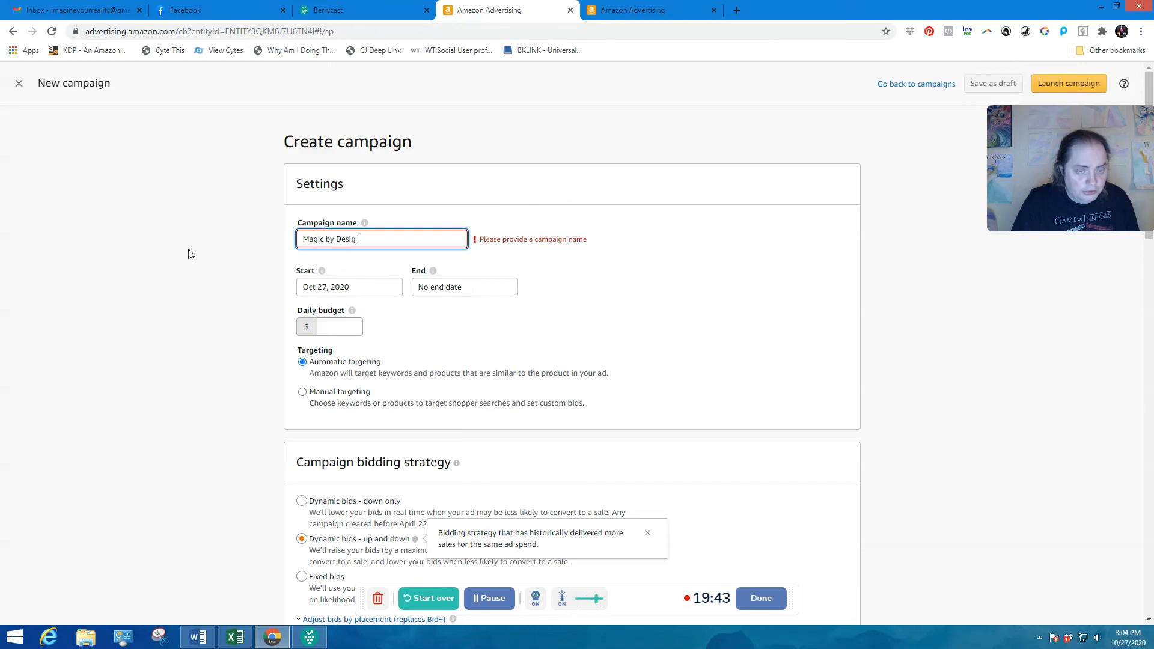
pyautogui.write('n 102')
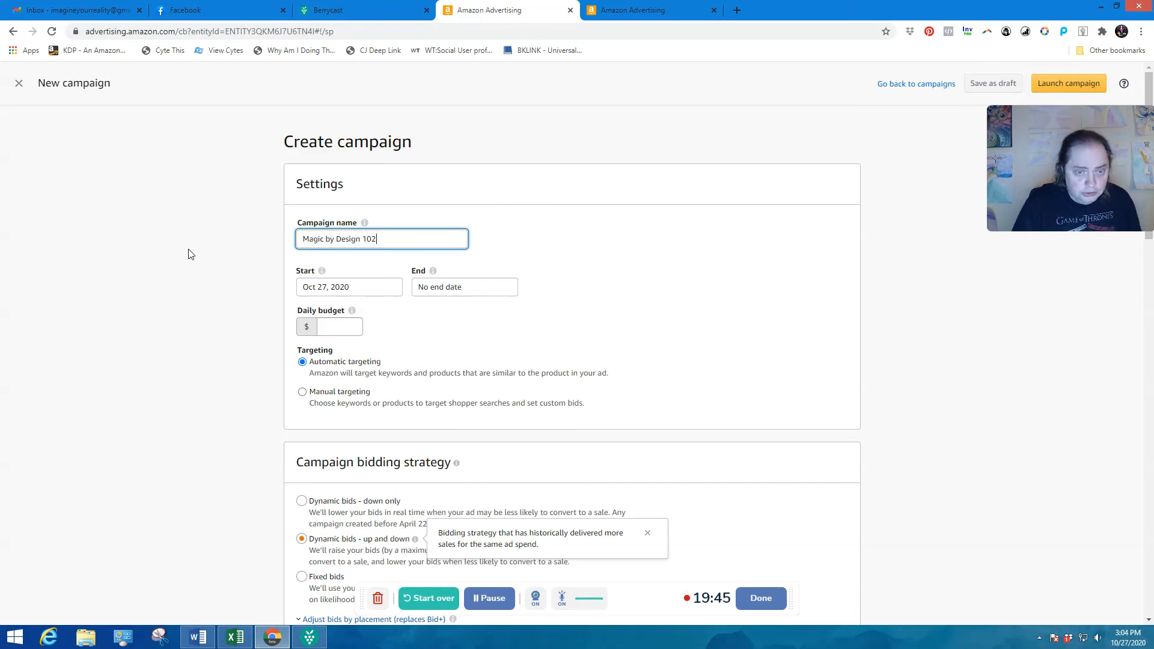
pyautogui.press('BackSpace')
pyautogui.write('/2')
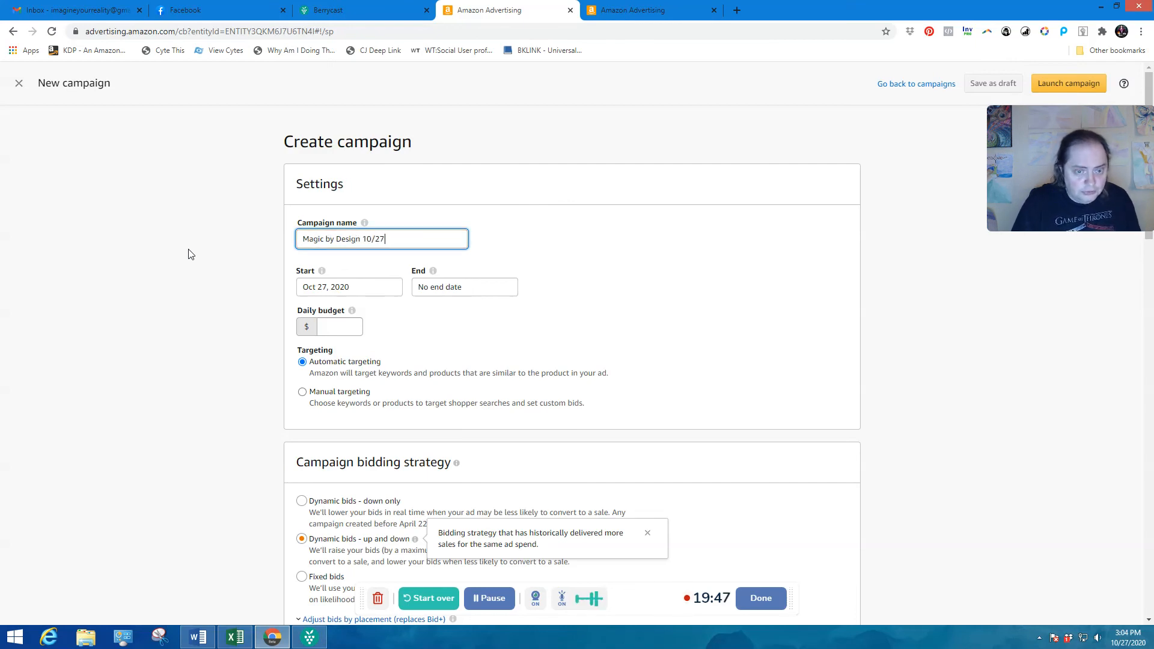
pyautogui.write('7 ')
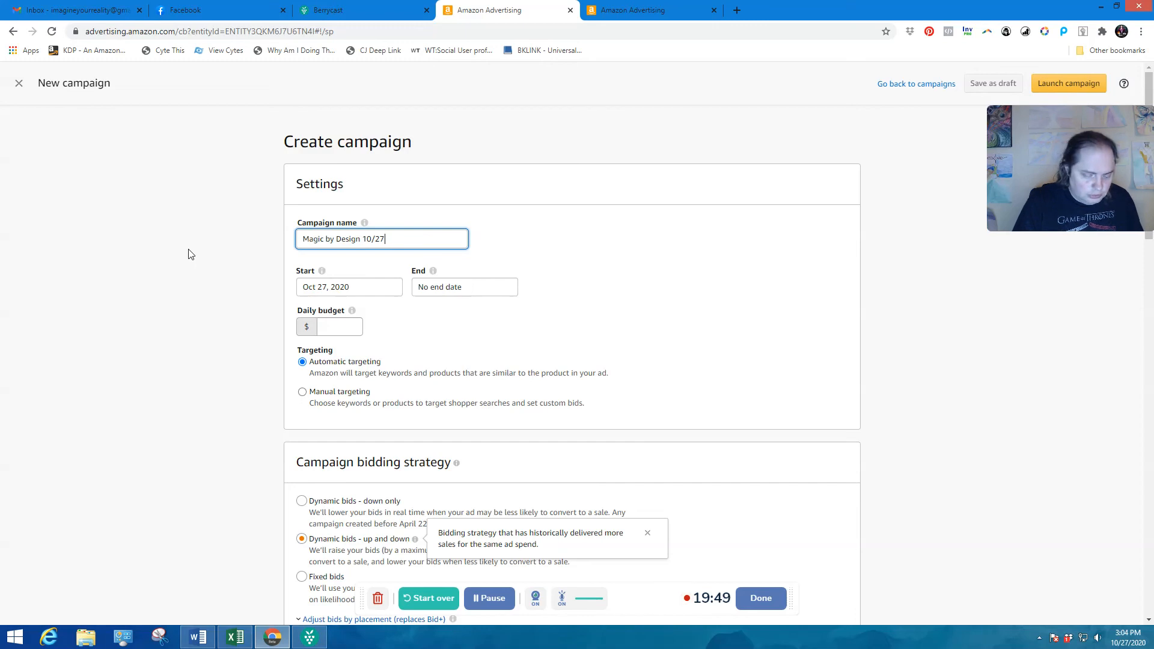
pyautogui.write('PB')
# Step: Set the campaign's daily budget to $100.00 and choose manual targeting
pyautogui.click(346, 328)
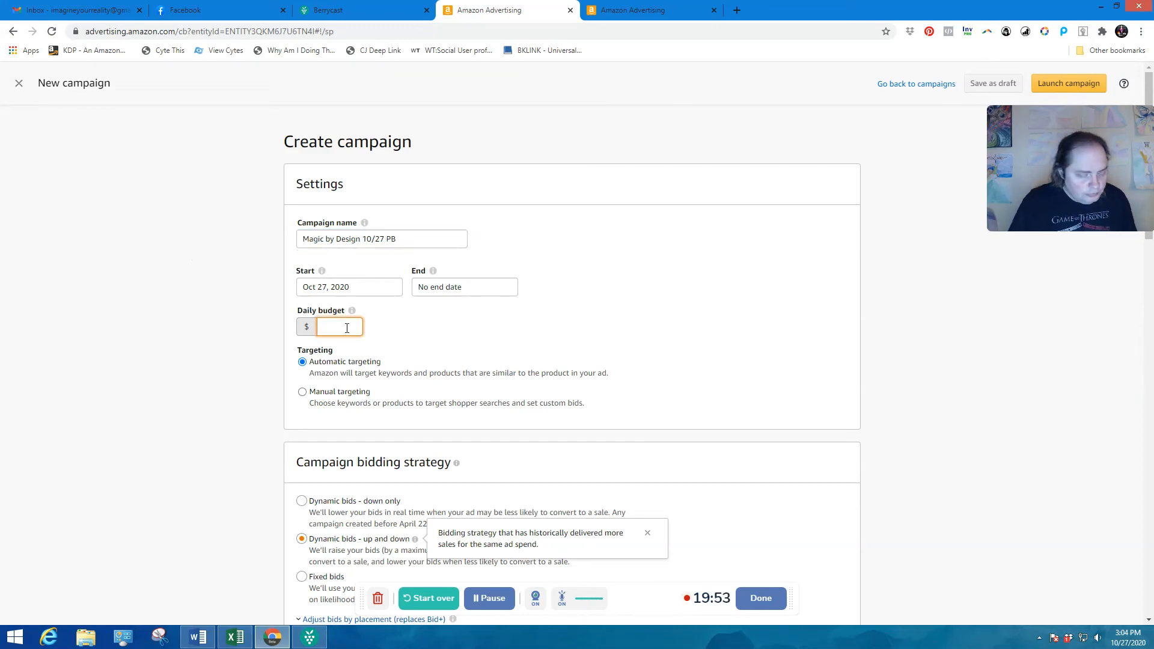
pyautogui.write('100.00')
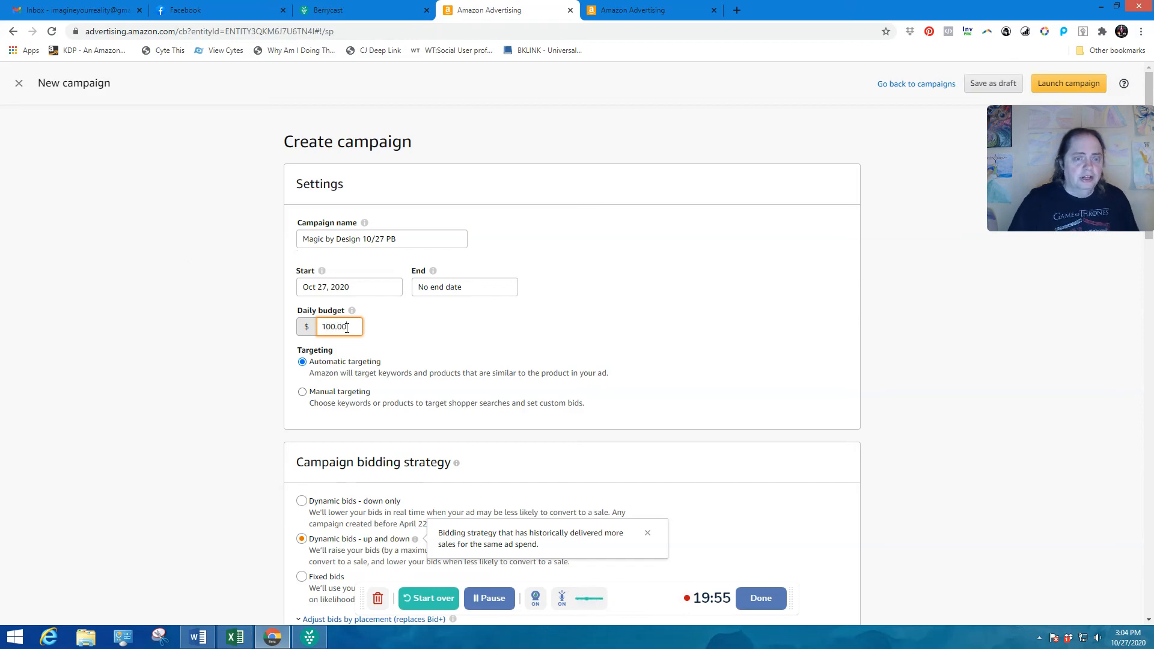
pyautogui.click(304, 398)
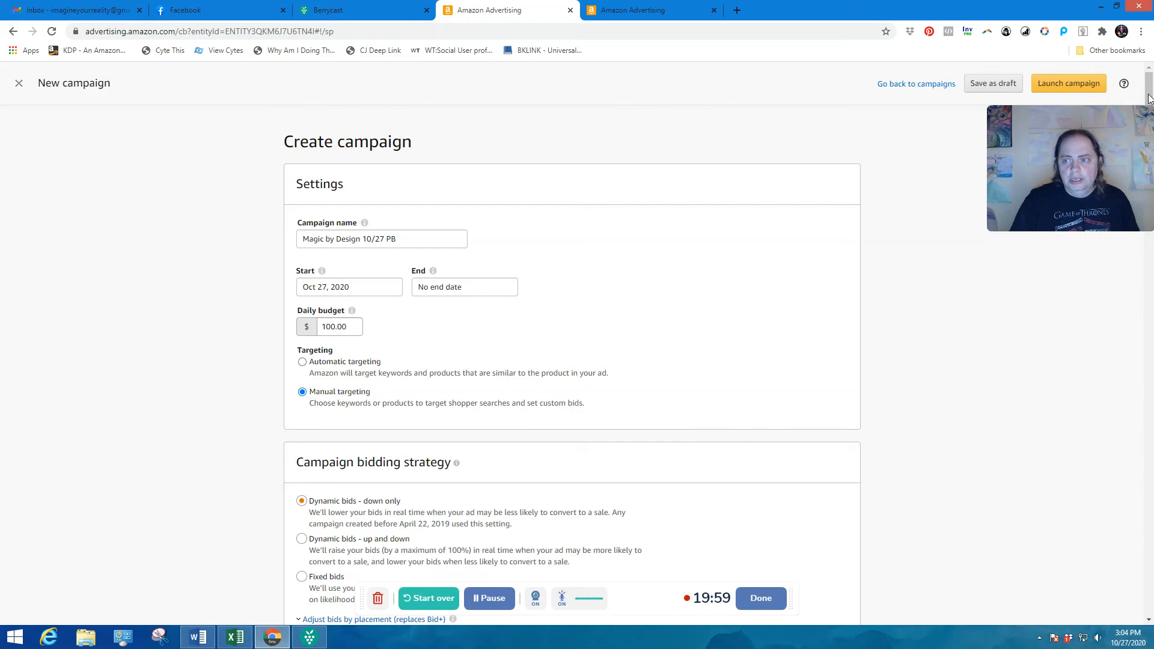
# Step: Paste the copied keyword list into the keyword targeting entry list and restrict the match type to Phrase
pyautogui.scroll(-8, 1148, 98)
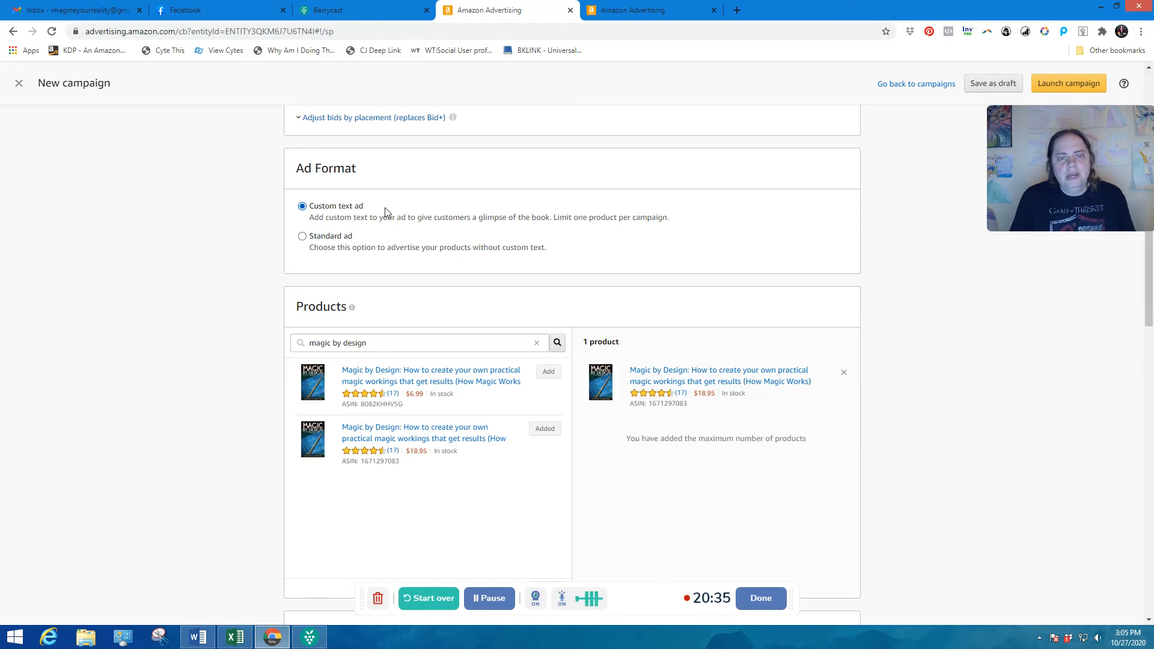
pyautogui.moveTo(1147, 218)
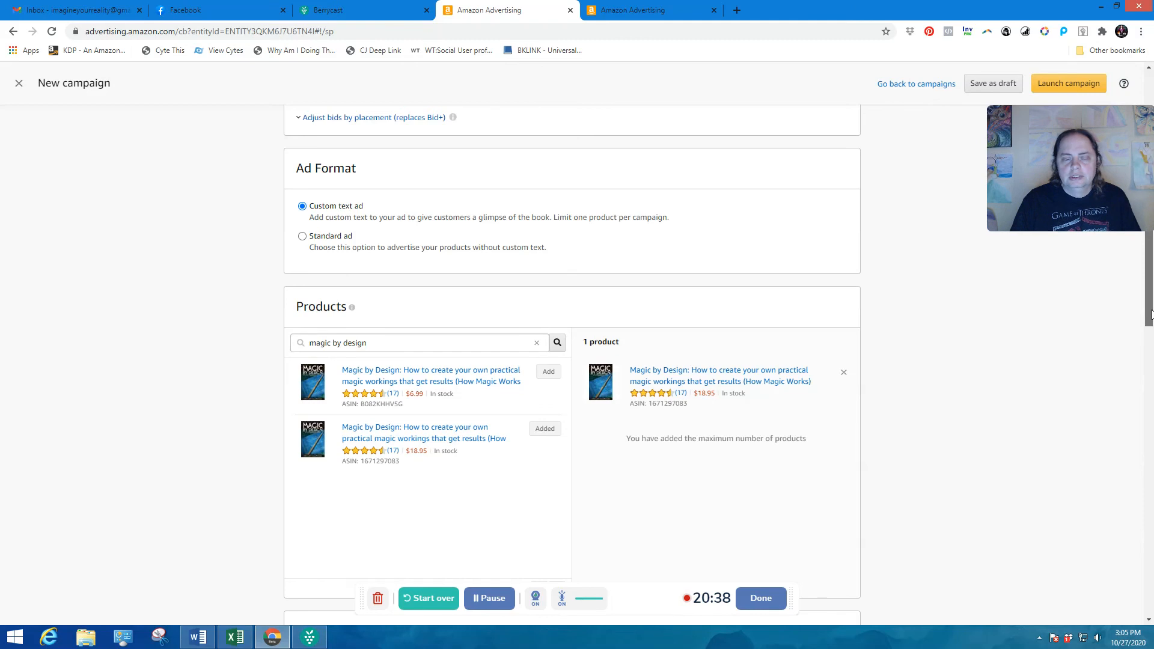
pyautogui.moveTo(1149, 282); pyautogui.dragTo(1138, 464)
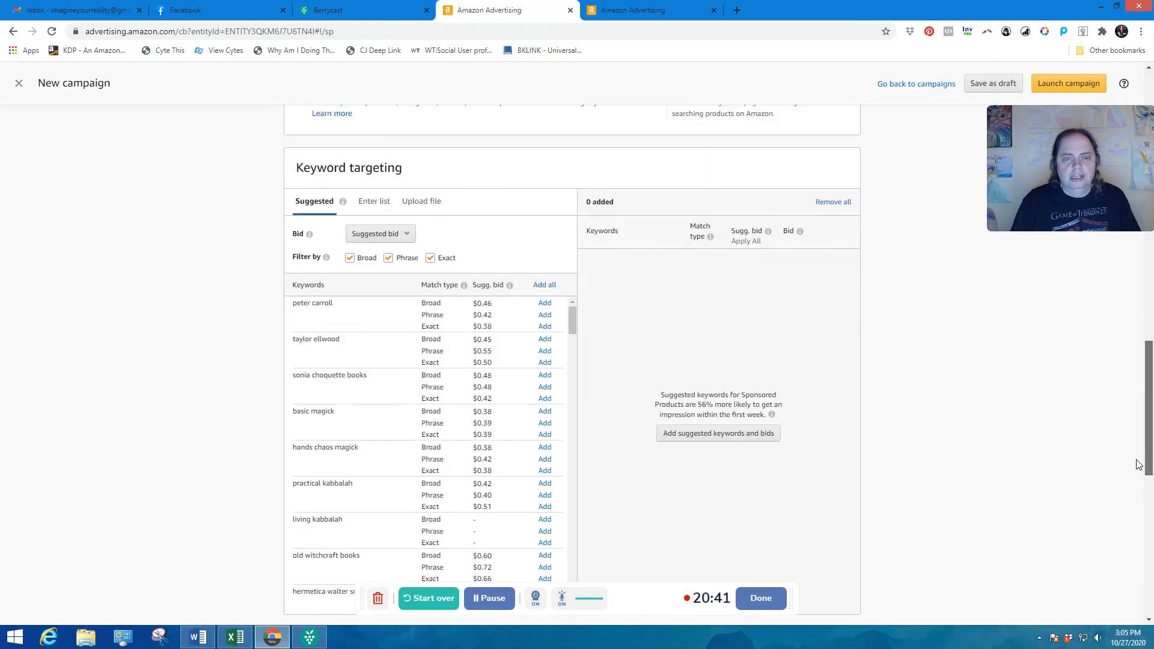
pyautogui.scroll(-2, 546, 258)
pyautogui.click(376, 115)
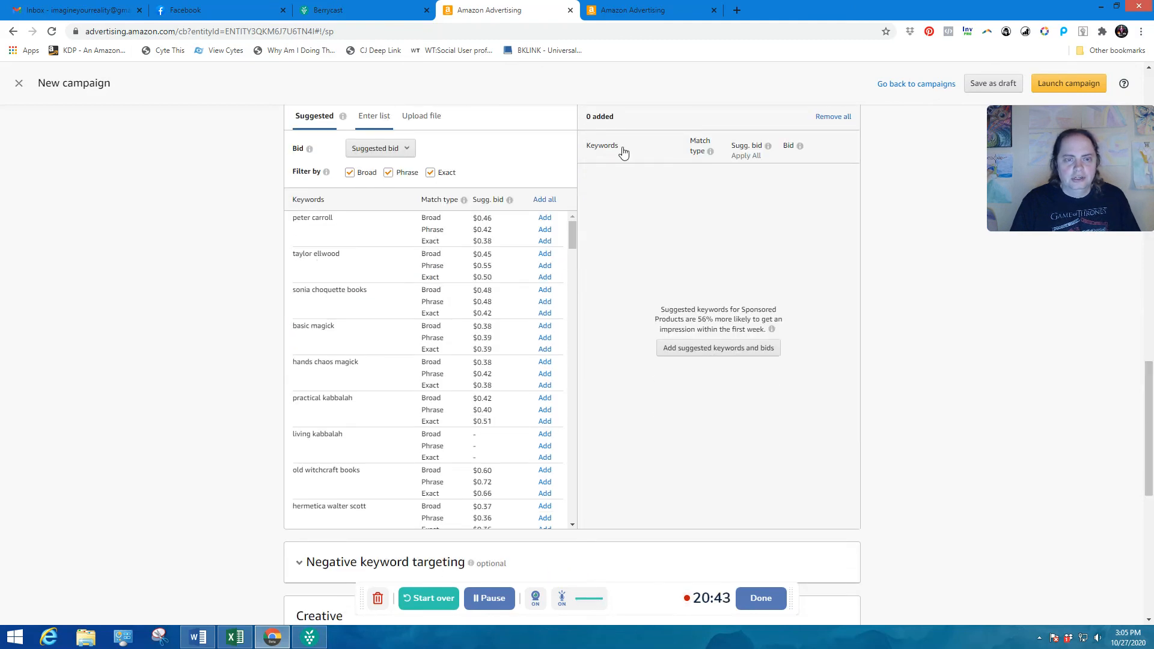
pyautogui.click(386, 214)
pyautogui.hotkey('ctrl', 'v')
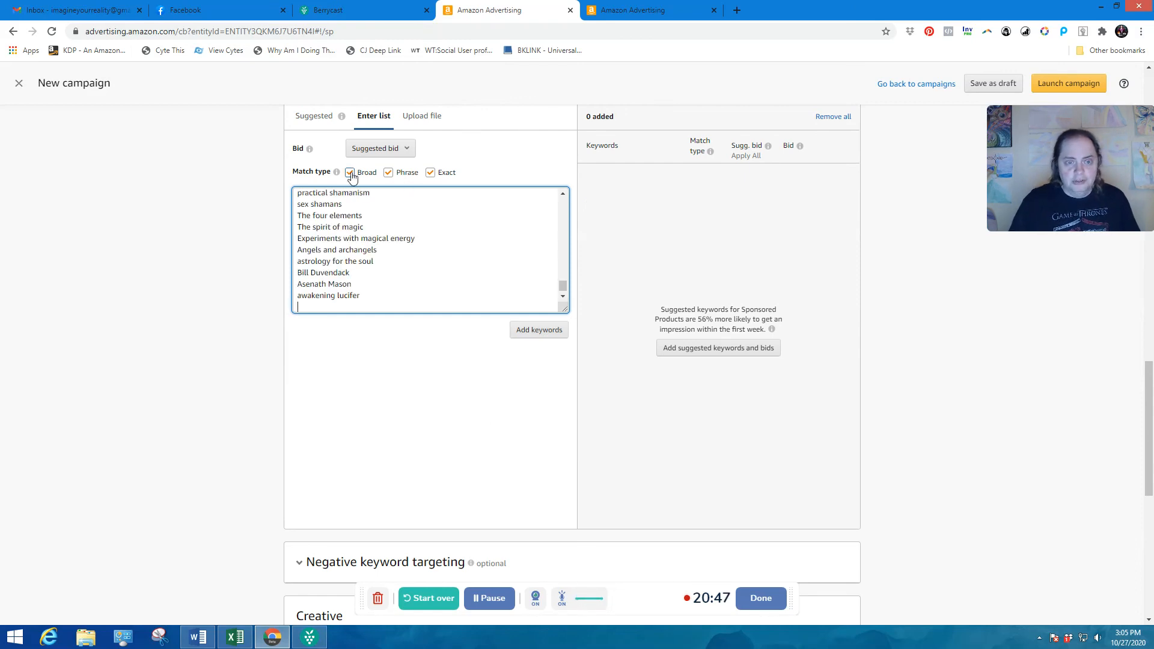
pyautogui.click(430, 173)
pyautogui.click(430, 173)
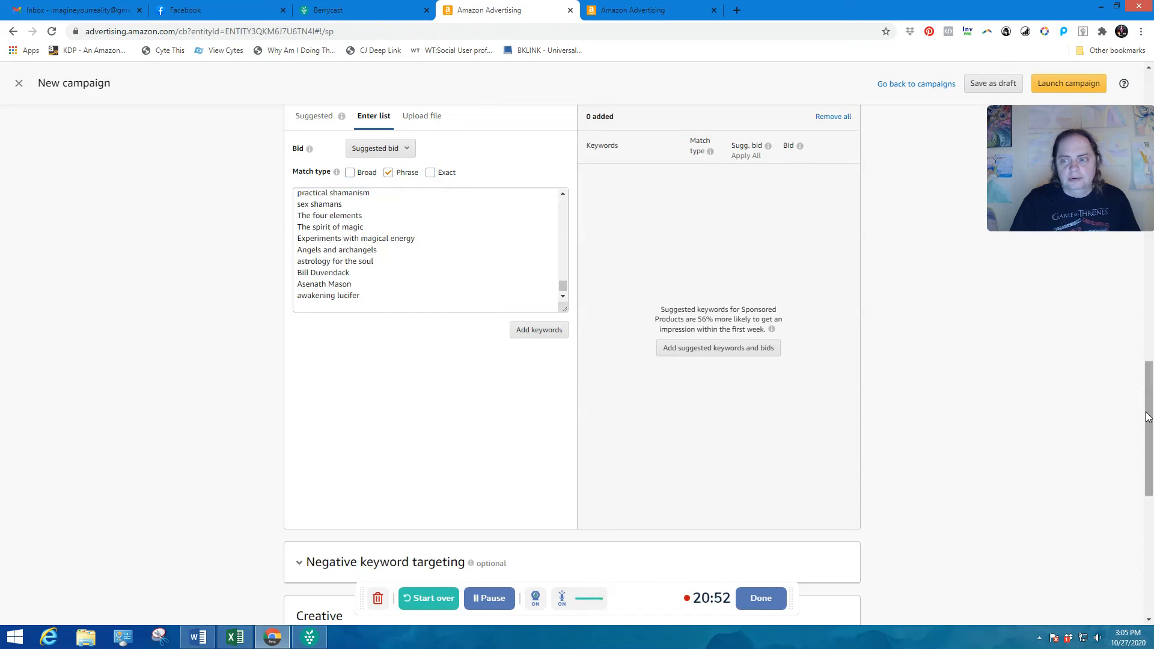
# Step: Switch the keyword bid to a custom bid of $0.40
pyautogui.moveTo(1148, 417); pyautogui.dragTo(1147, 374)
pyautogui.click(404, 155)
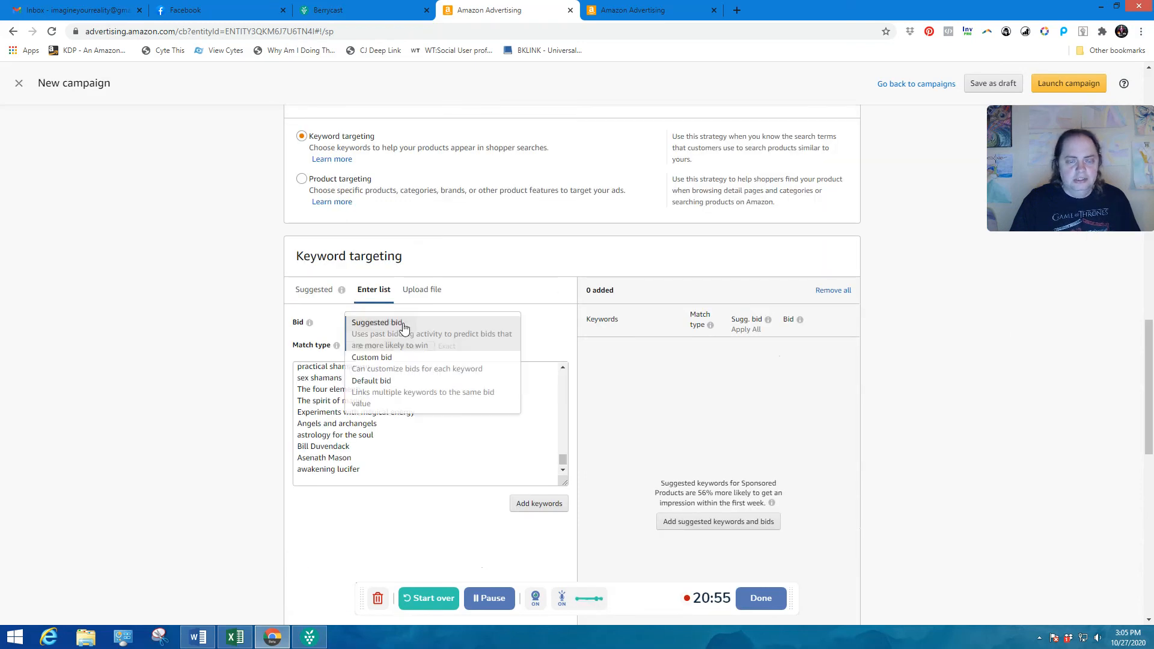
pyautogui.click(387, 358)
pyautogui.click(452, 320)
pyautogui.press('BackSpace')
pyautogui.press('BackSpace')
pyautogui.write('40')
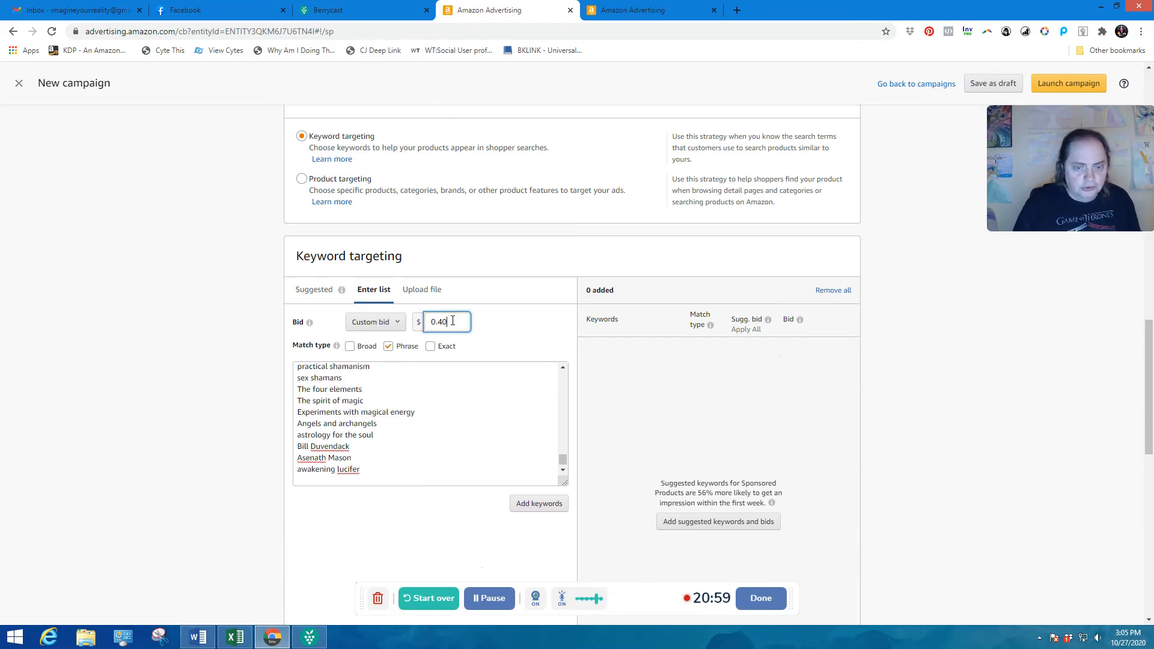
# Step: Add the pasted keywords to the campaign's targeting and review the added keywords with their suggested bids
pyautogui.click(540, 505)
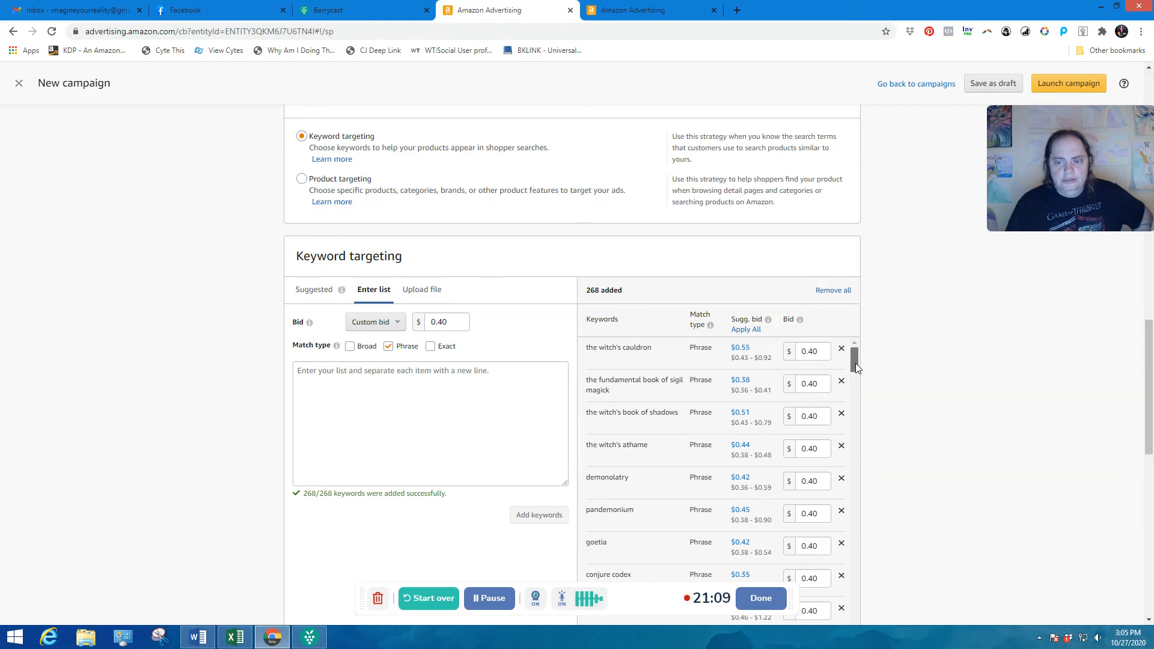
pyautogui.moveTo(856, 363); pyautogui.dragTo(858, 426)
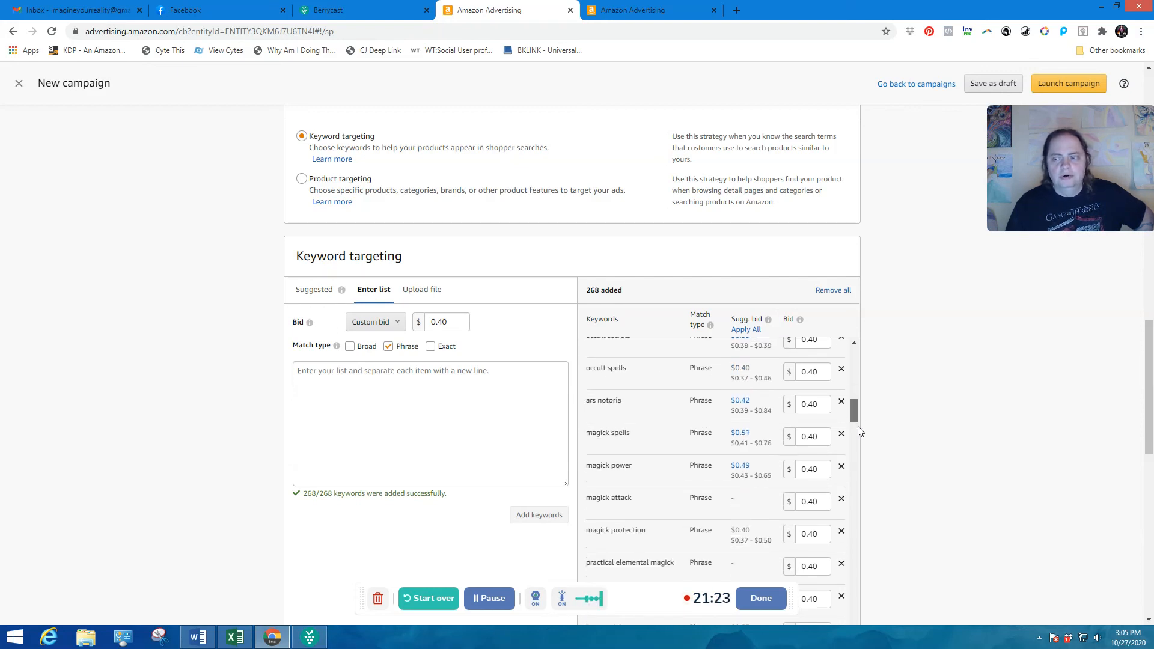
pyautogui.moveTo(858, 428); pyautogui.dragTo(860, 457)
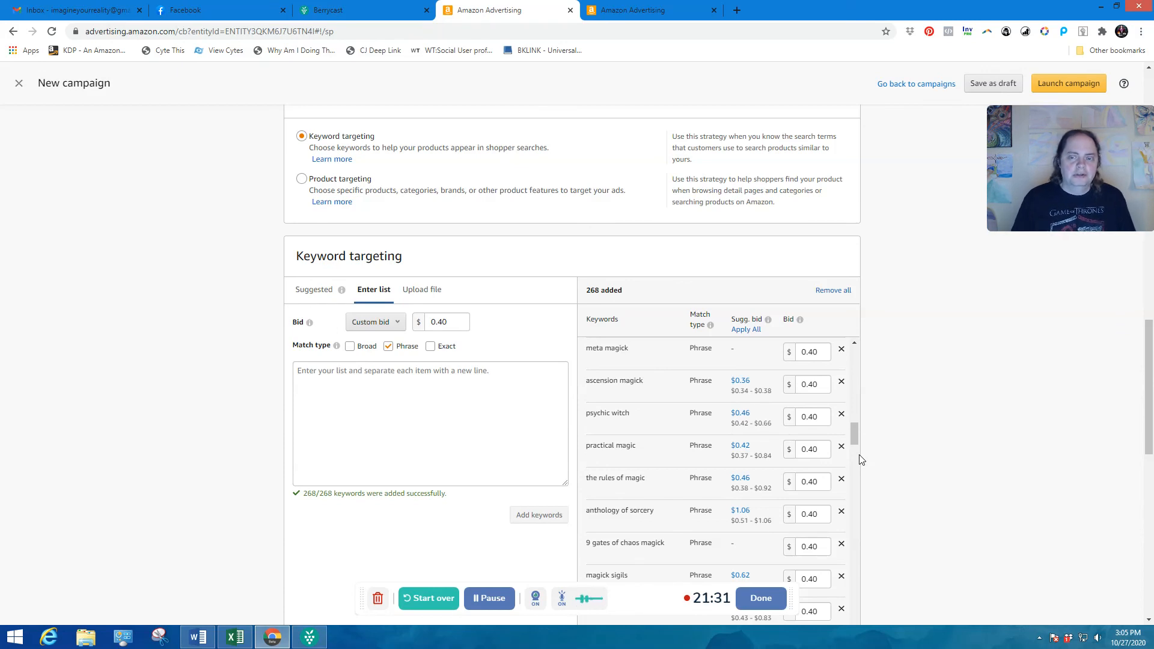
# Step: Enter the custom ad text "Learn how to create practical magic workings that get consistent results." and launch the campaign
pyautogui.scroll(-1, 1149, 396)
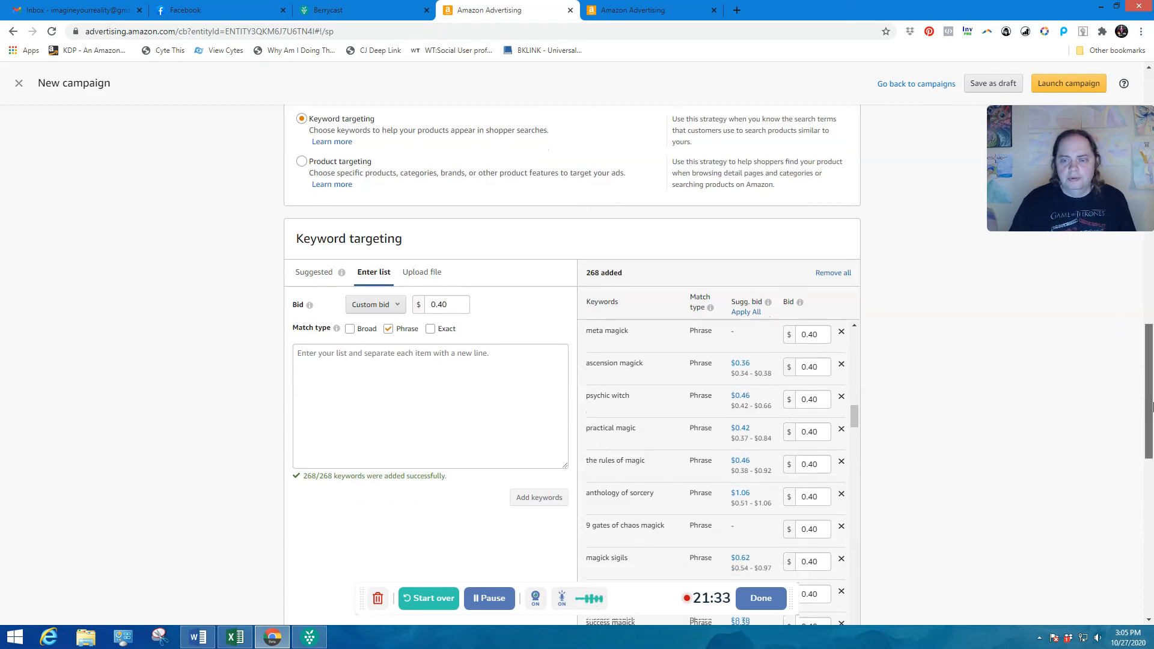
pyautogui.moveTo(1149, 408); pyautogui.dragTo(1149, 552)
pyautogui.click(336, 239)
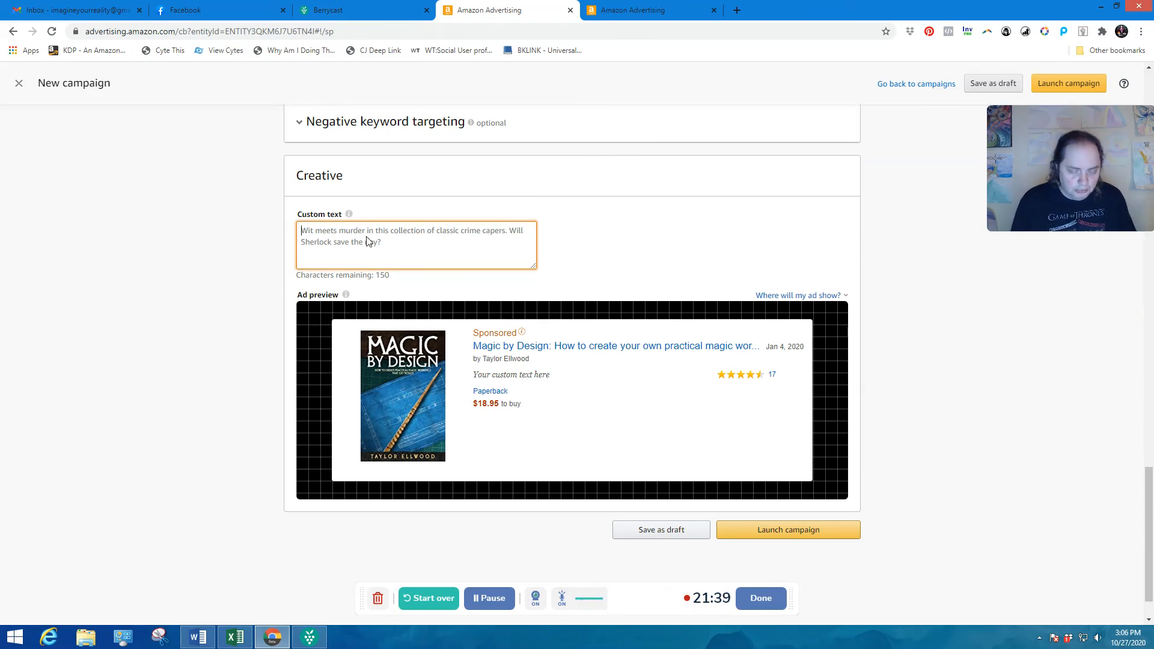
pyautogui.write('Learn how')
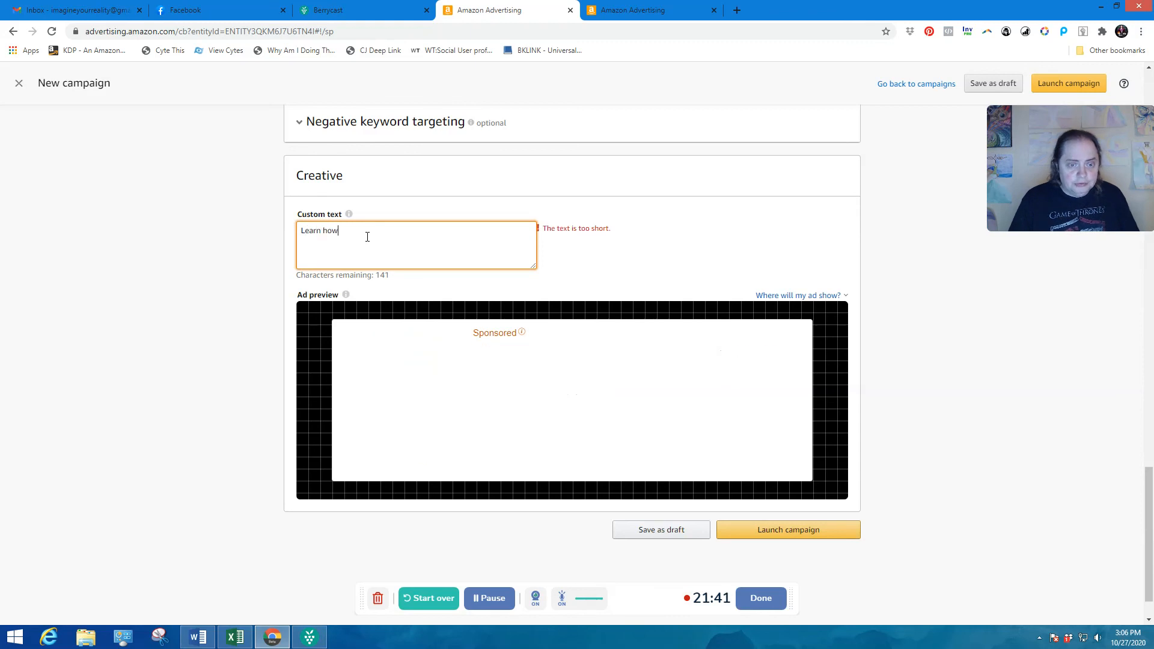
pyautogui.write(' to create')
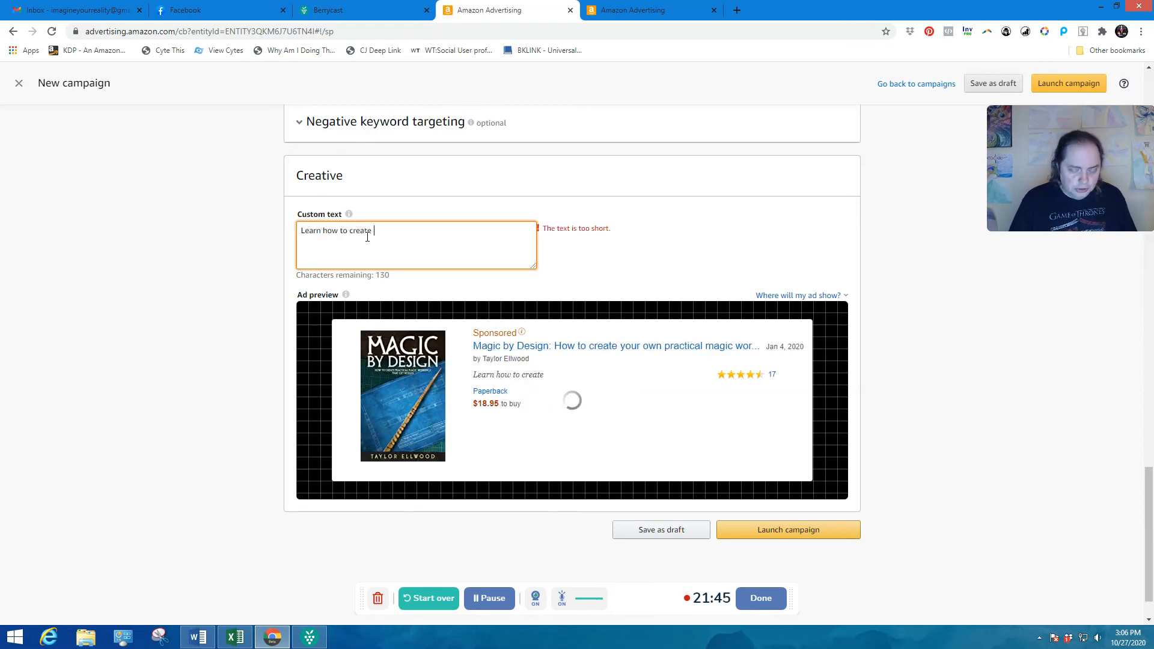
pyautogui.write(' practical magica')
pyautogui.press('BackSpace')
pyautogui.write('workings the')
pyautogui.press('BackSpace')
pyautogui.press('BackSpace')
pyautogui.write('at get consistent ')
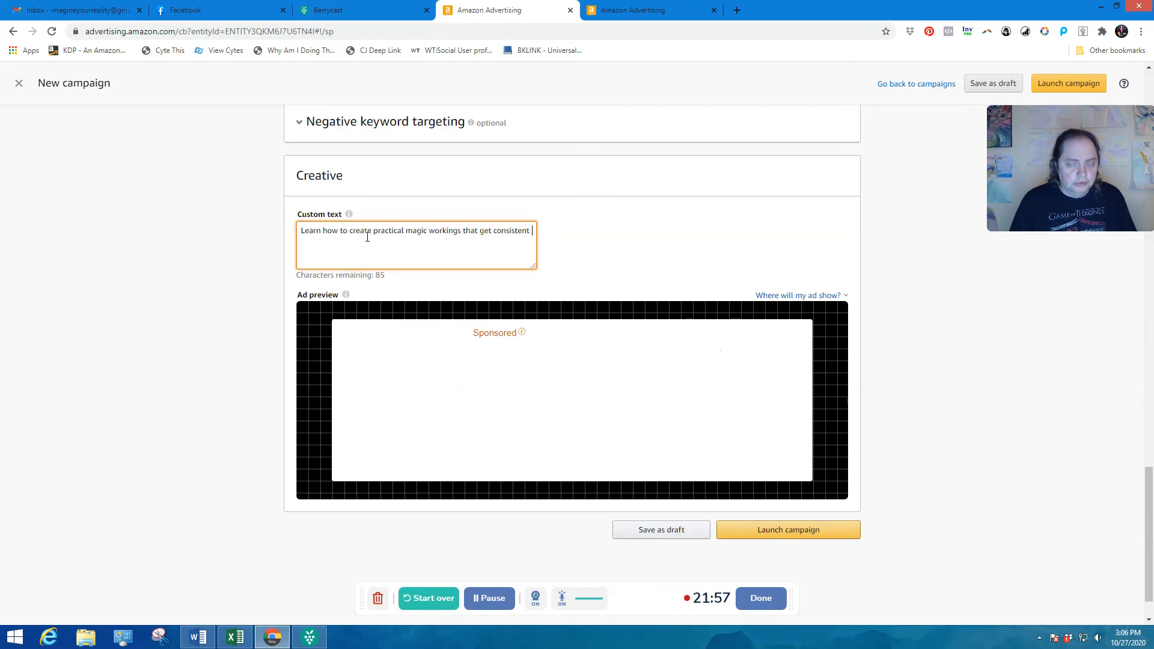
pyautogui.write('result')
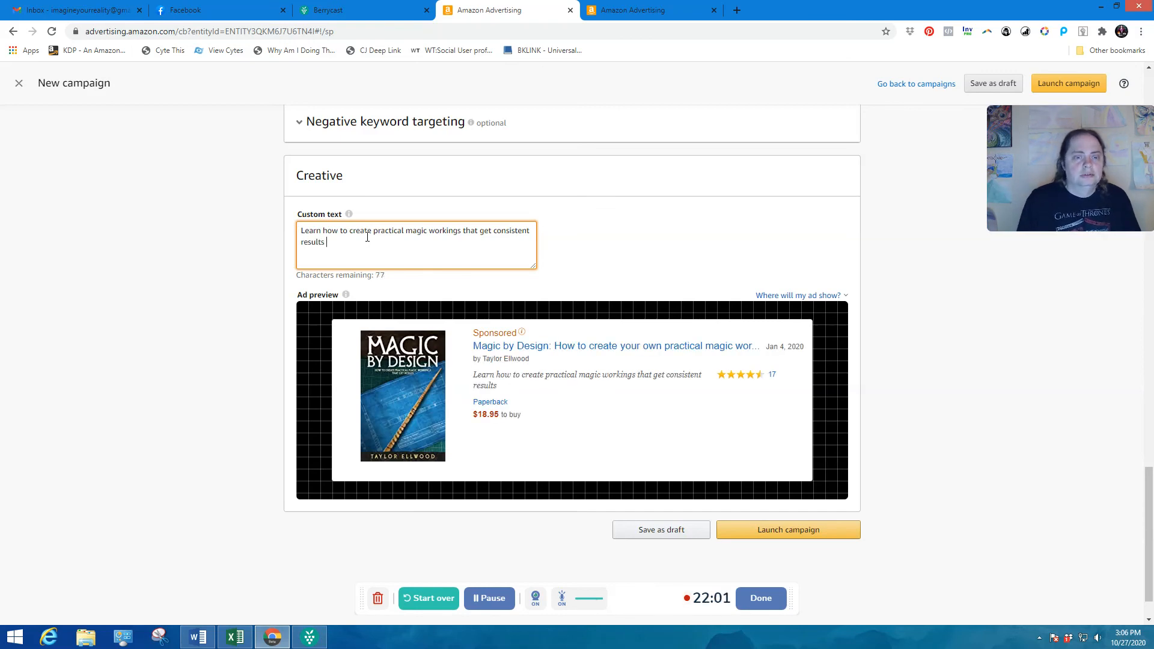
pyautogui.write('s')
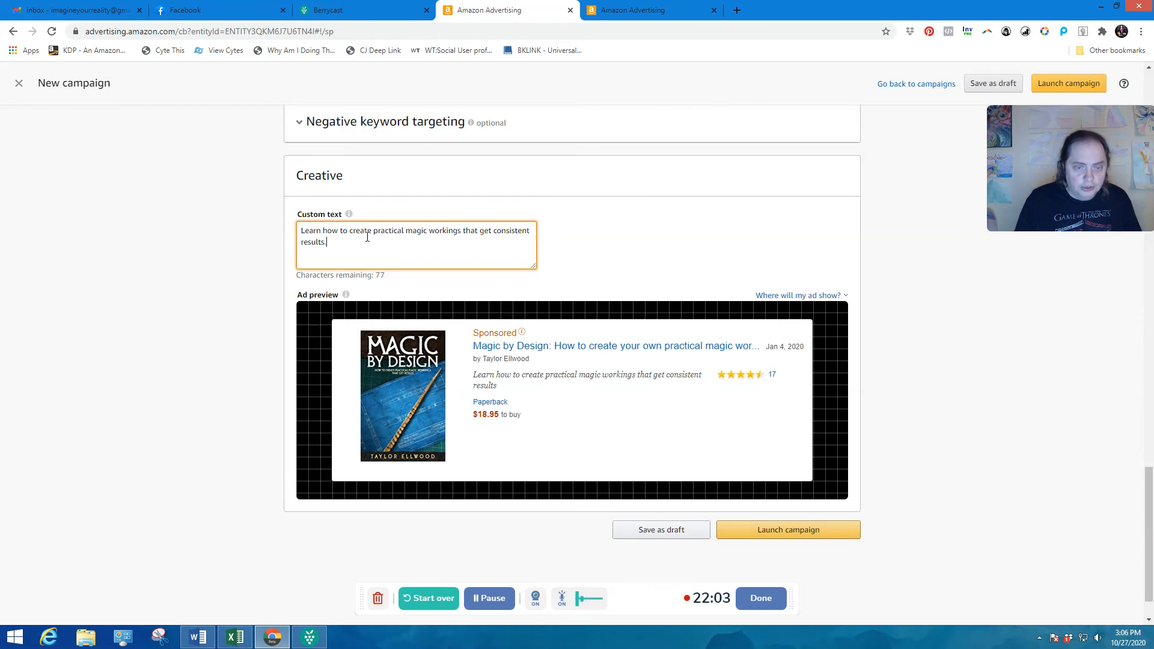
pyautogui.write('.')
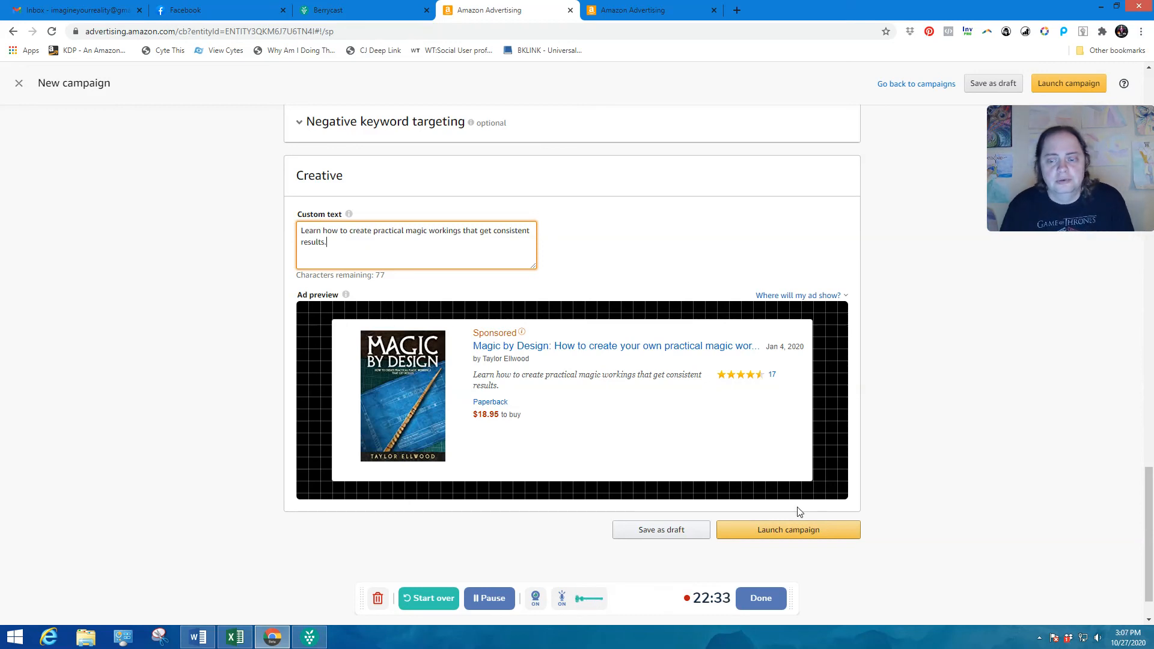
pyautogui.click(779, 540)
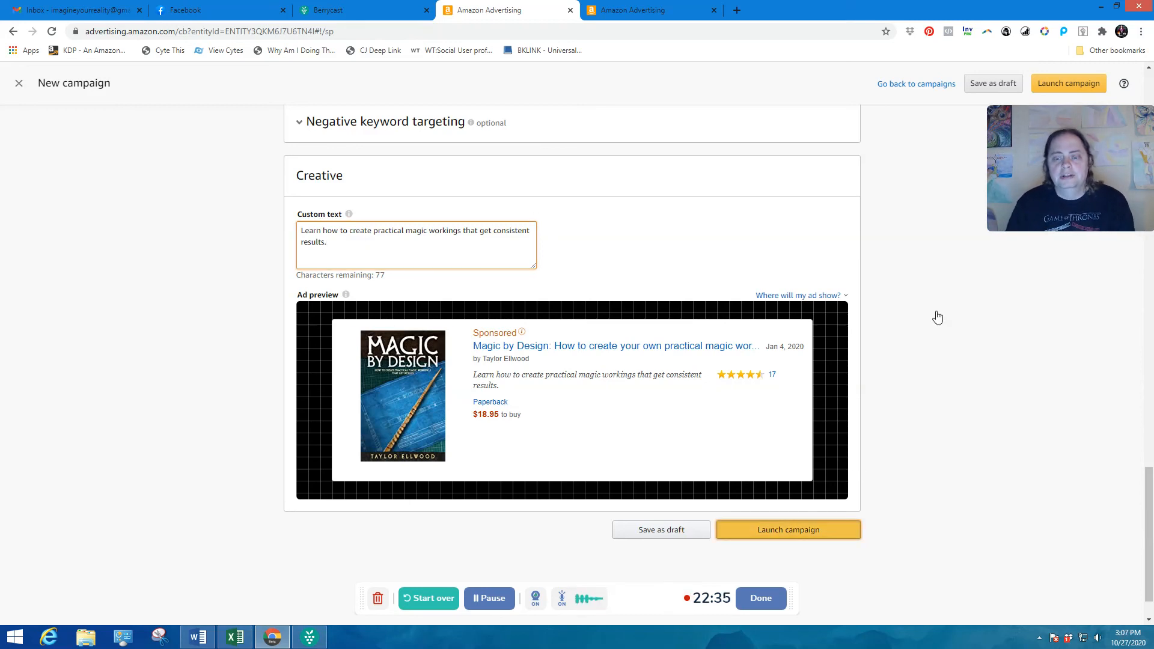